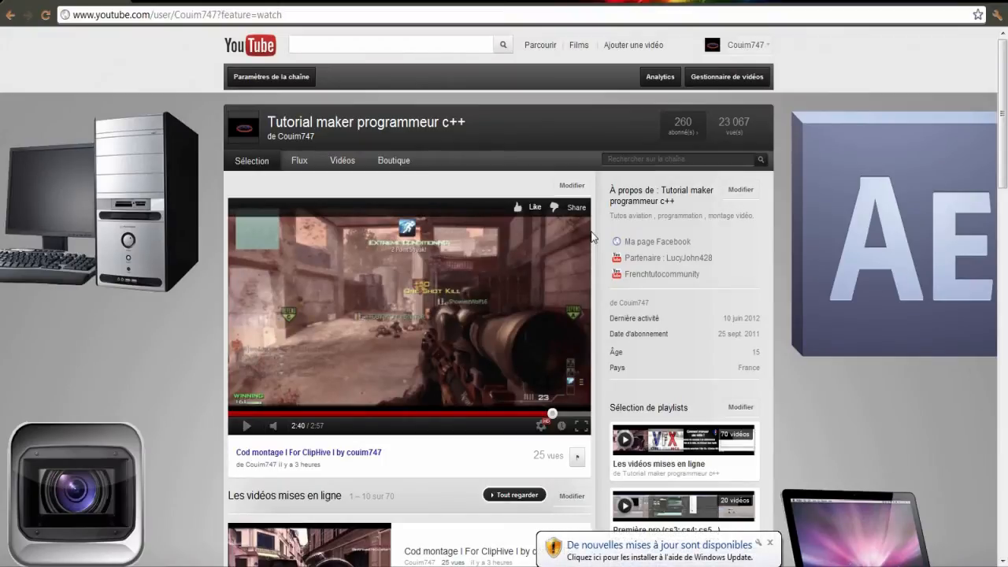
- Dismiss the Windows update notification and mute the featured Cod montage video on the channel page
click(769, 542)
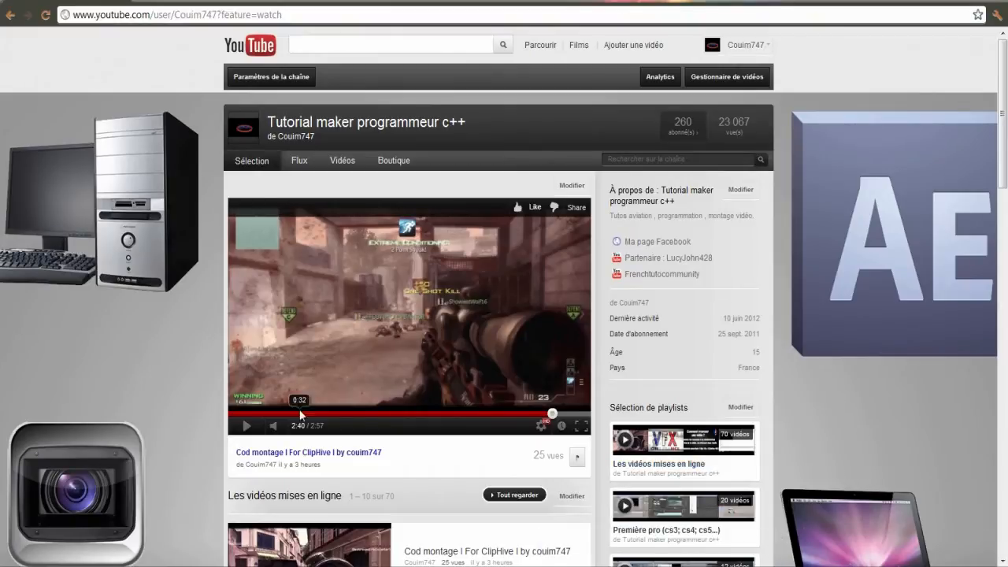
drag(292, 426, 268, 434)
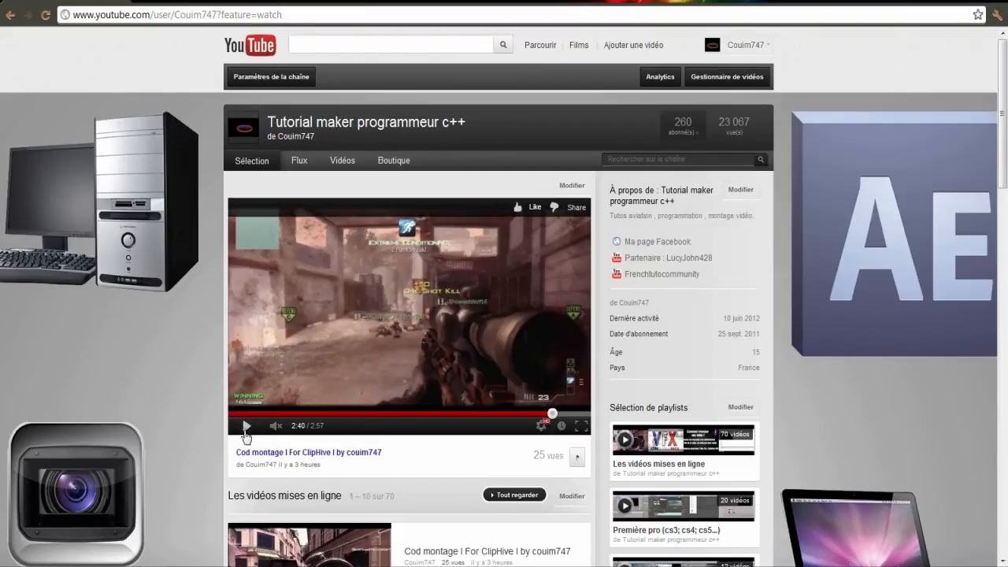
scroll(329, 360, down, 1)
scroll(330, 360, down, 1)
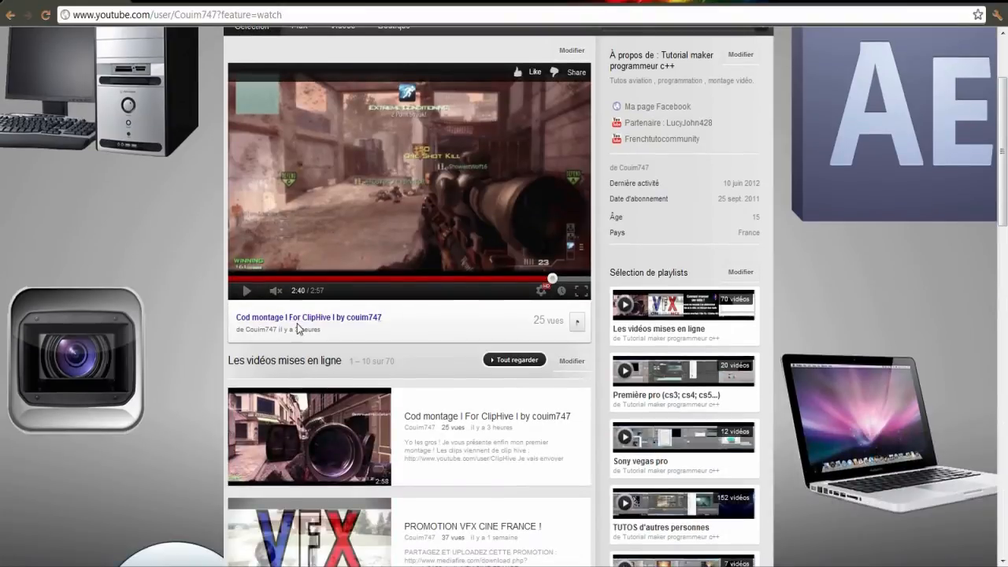
scroll(567, 326, up, 2)
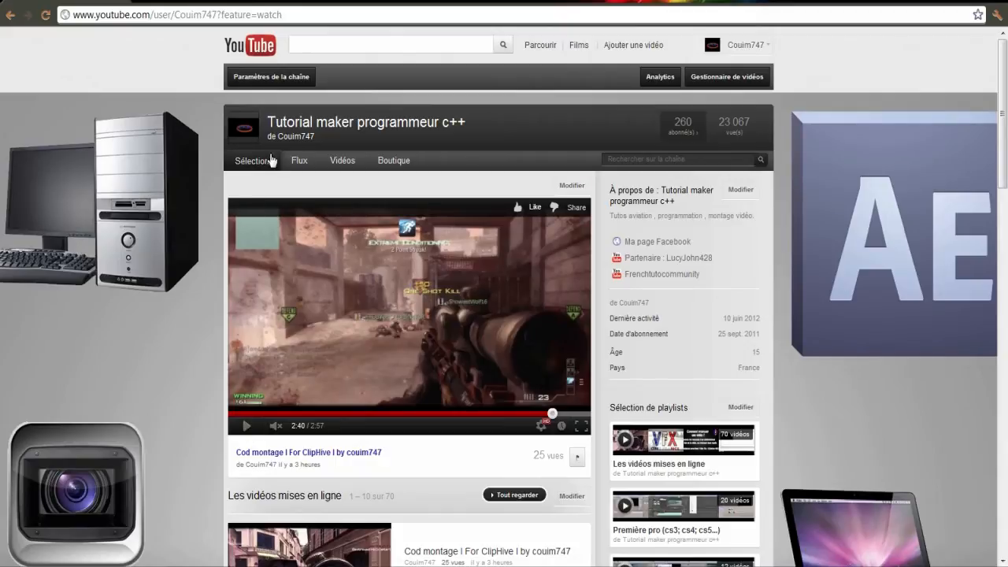
- Play the end of the Cod montage video, pausing and replaying it to examine the pink line winding around the statue
click(420, 344)
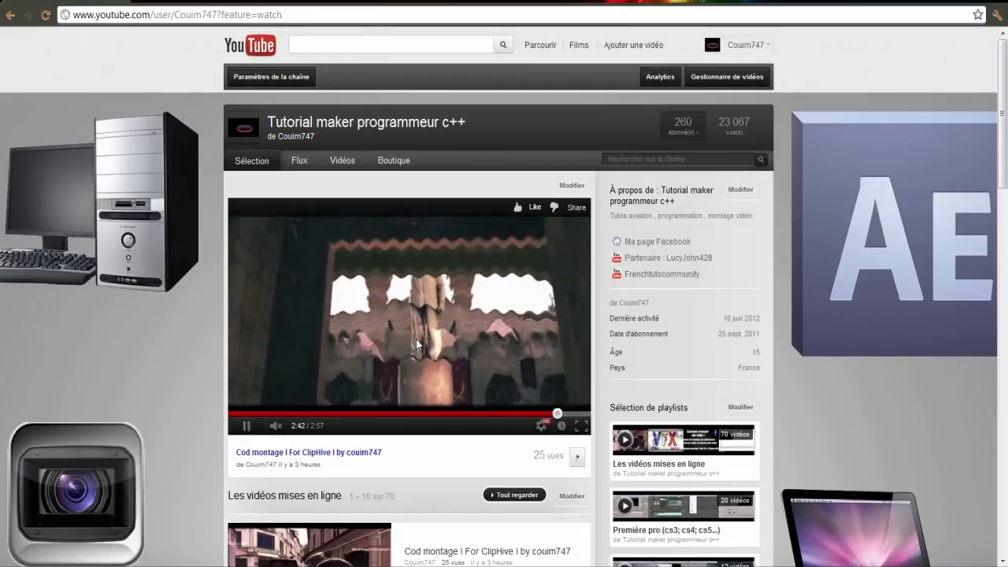
click(576, 249)
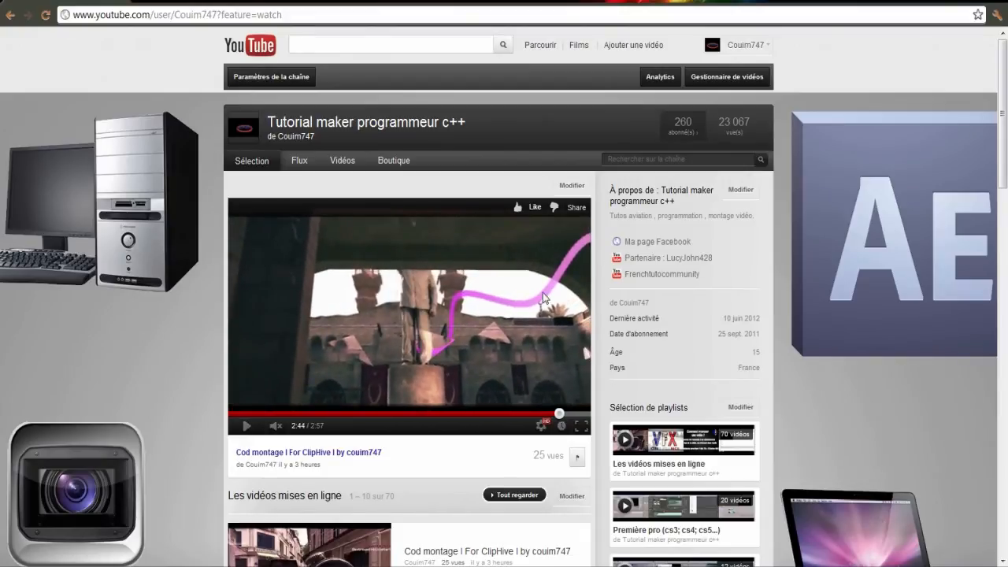
click(440, 374)
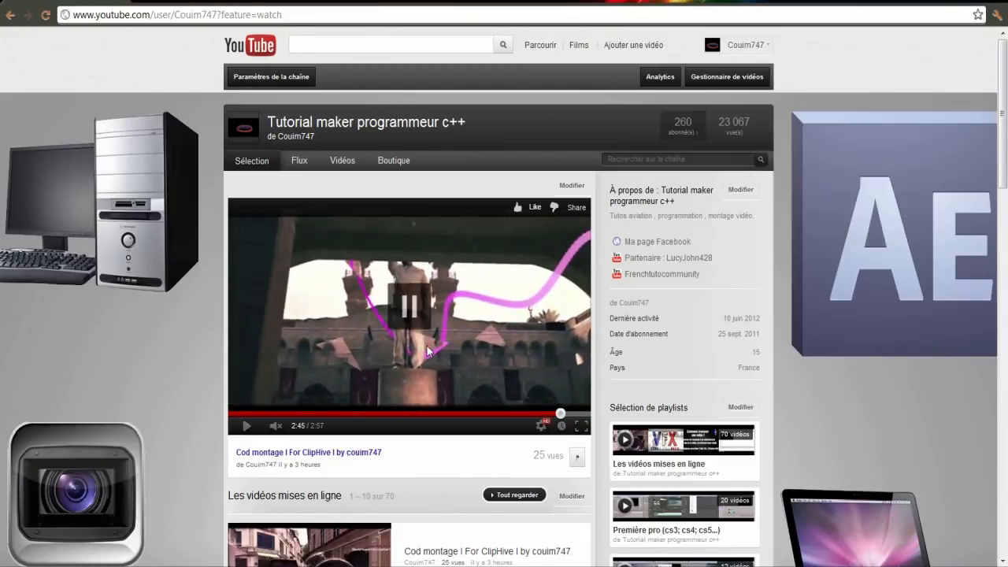
click(407, 319)
click(404, 288)
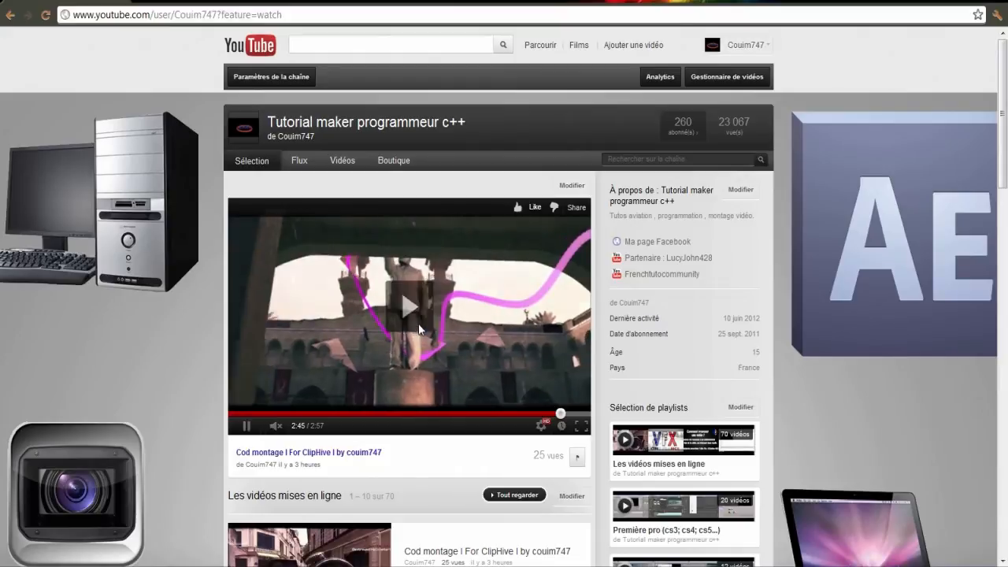
click(379, 294)
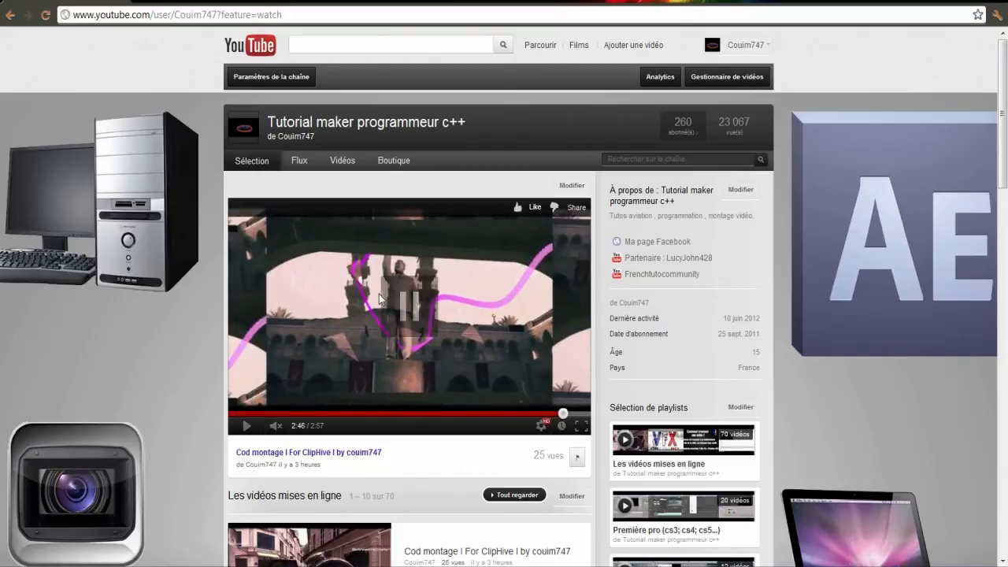
click(553, 414)
click(467, 361)
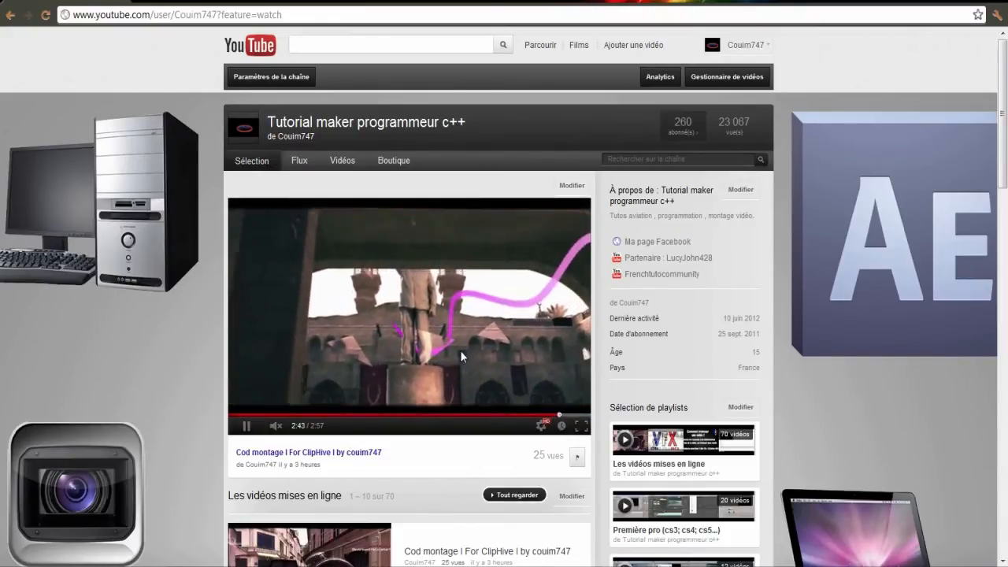
click(401, 359)
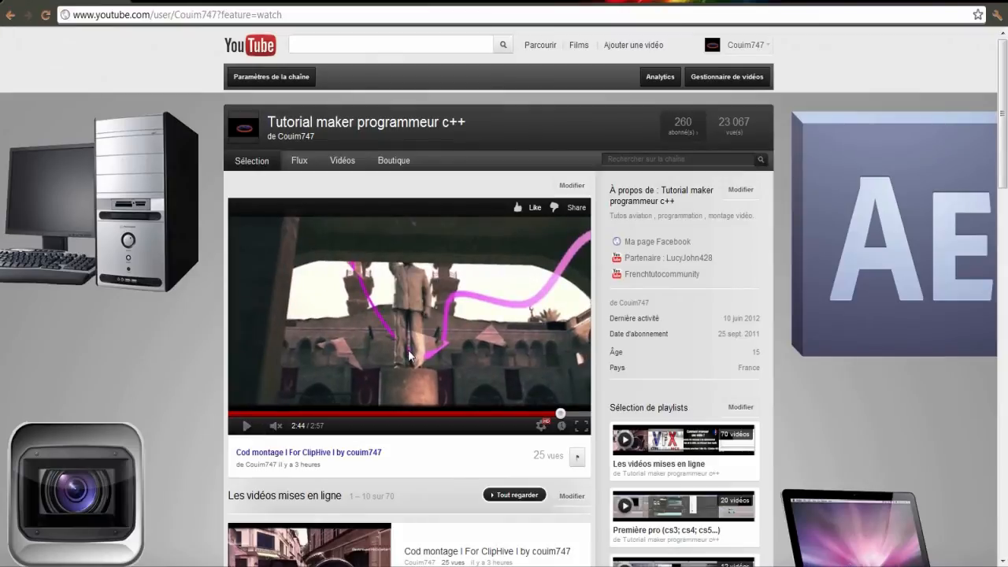
click(377, 322)
click(432, 367)
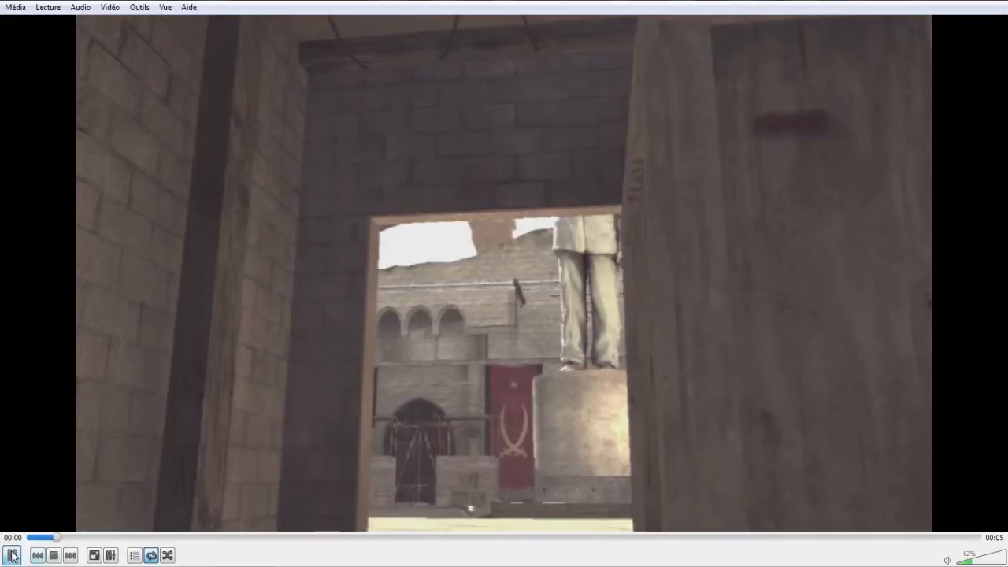
- Switch to VLC and play the example clip of the coloured ribbon winding around the statue
click(12, 555)
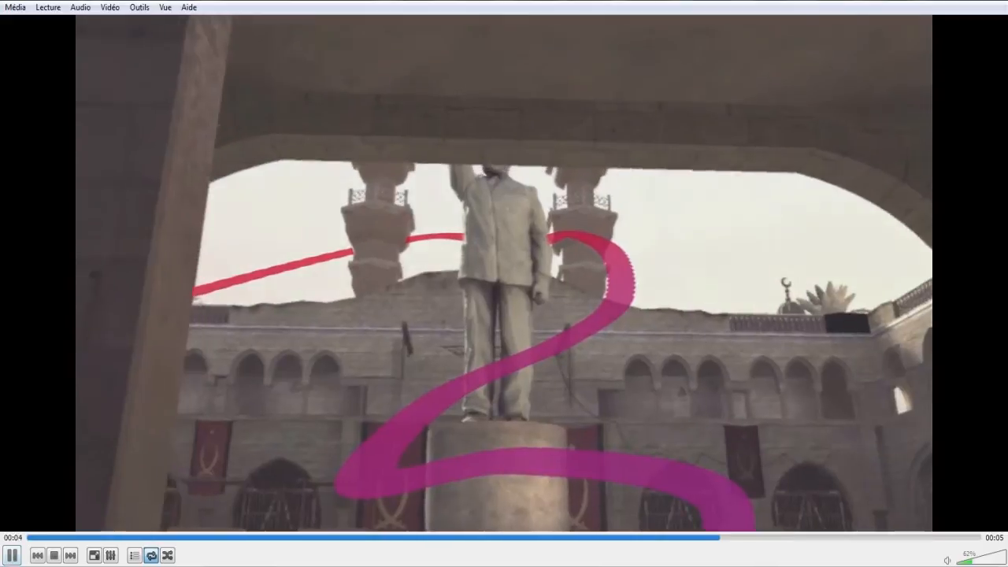
key(space)
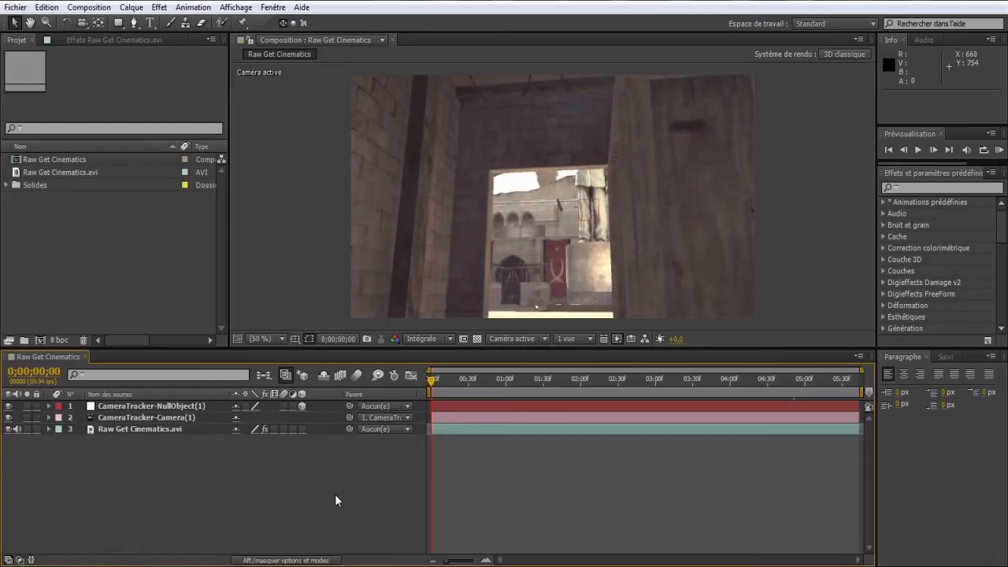
- Switch to After Effects, display the CameraTracker track points on Raw Get Cinematics.avi and move the current time to frame 4
click(74, 39)
click(69, 63)
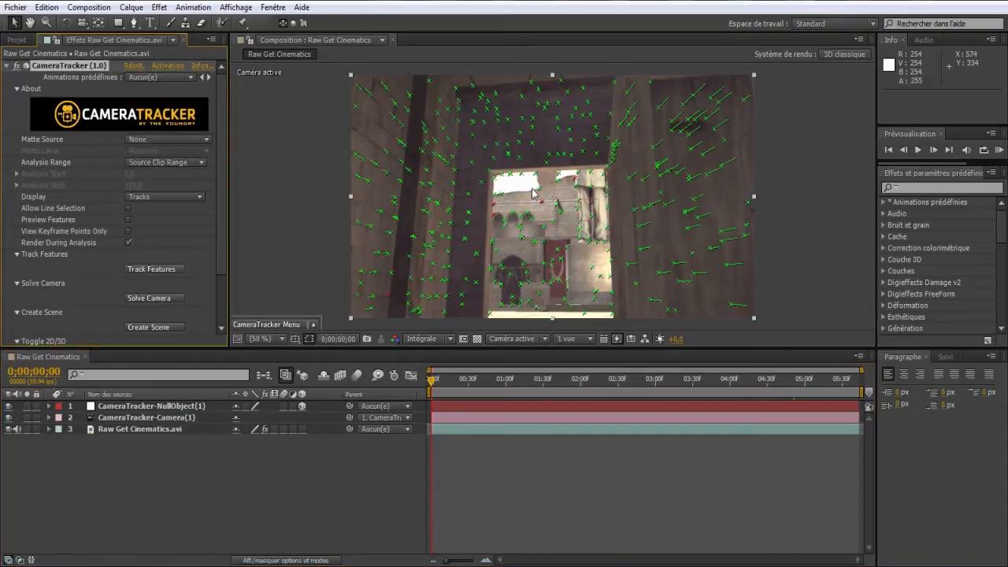
click(518, 430)
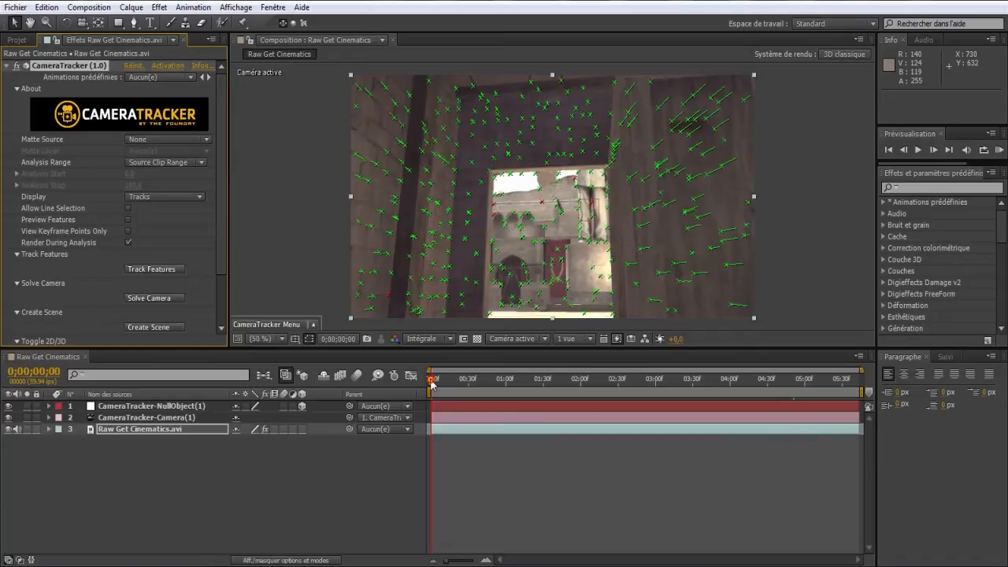
drag(432, 383, 436, 383)
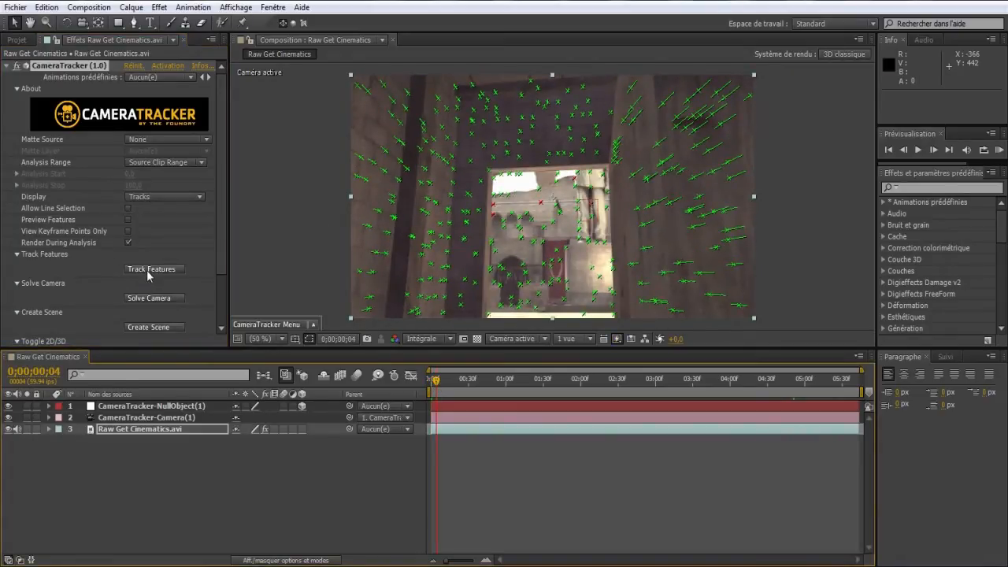
- Examine the Refine and Tracking settings of the CameraTracker effect and the track points over the footage
scroll(221, 238, down, 3)
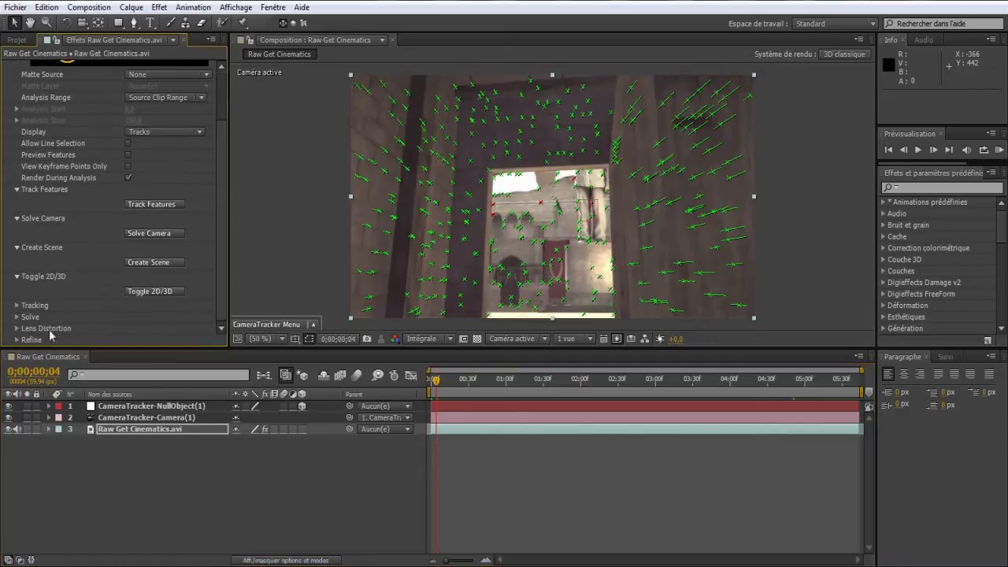
click(16, 340)
scroll(159, 319, down, 10)
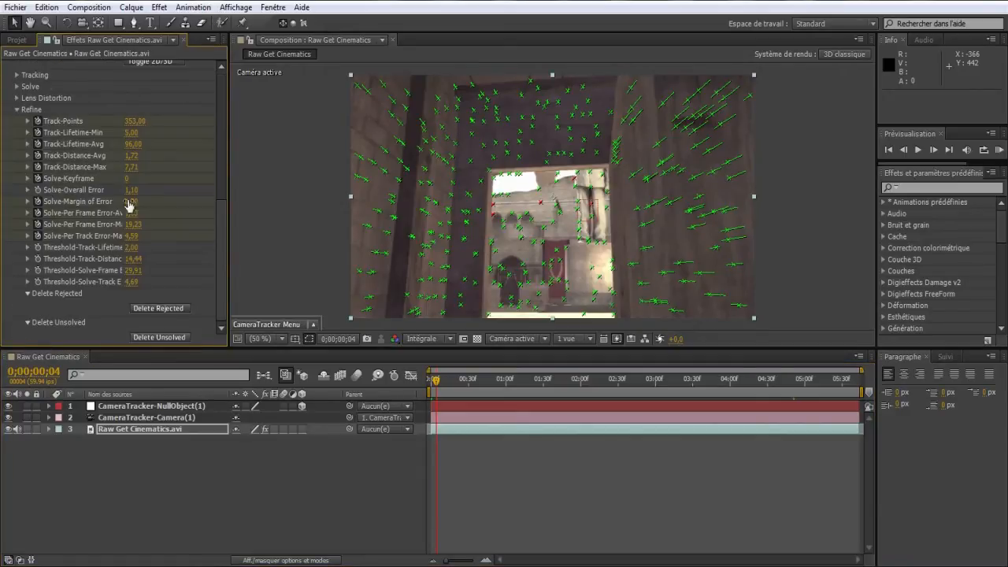
click(18, 115)
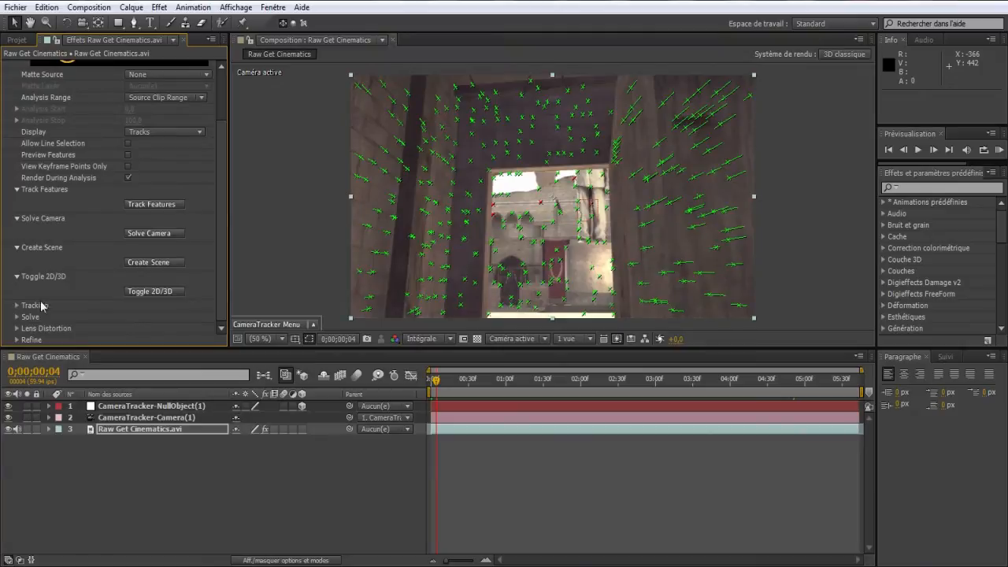
scroll(19, 316, up, 3)
scroll(40, 270, down, 3)
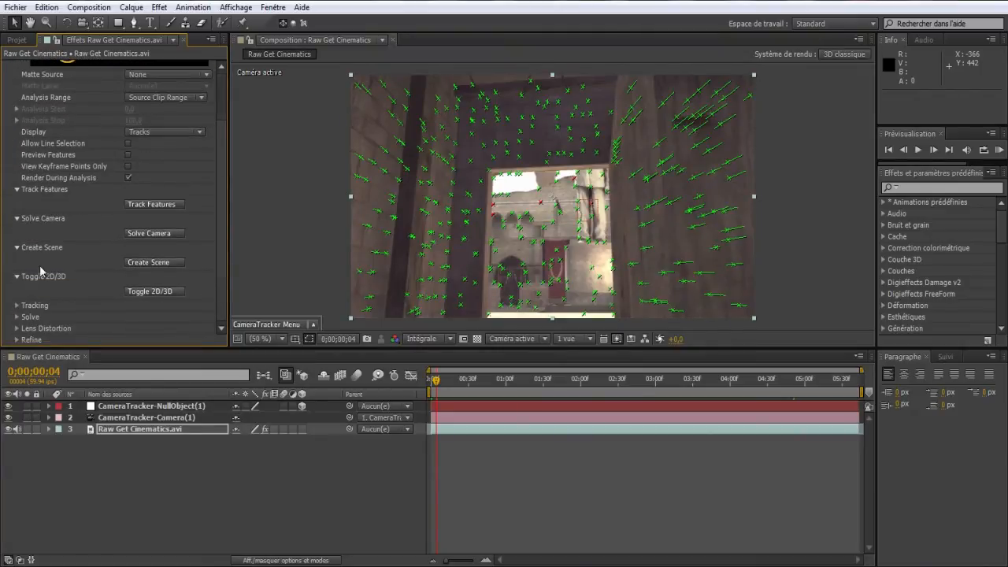
click(16, 305)
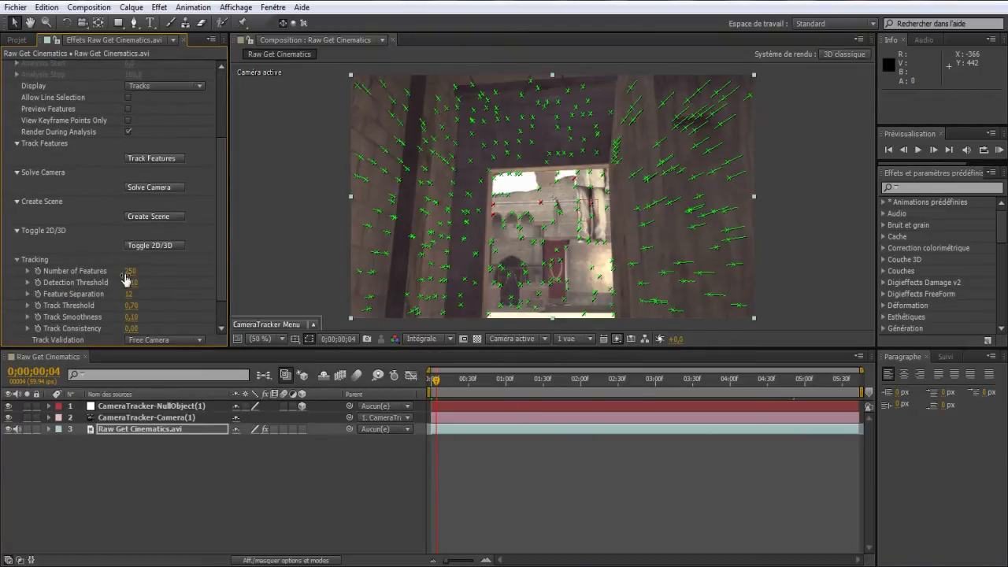
click(130, 270)
key(Return)
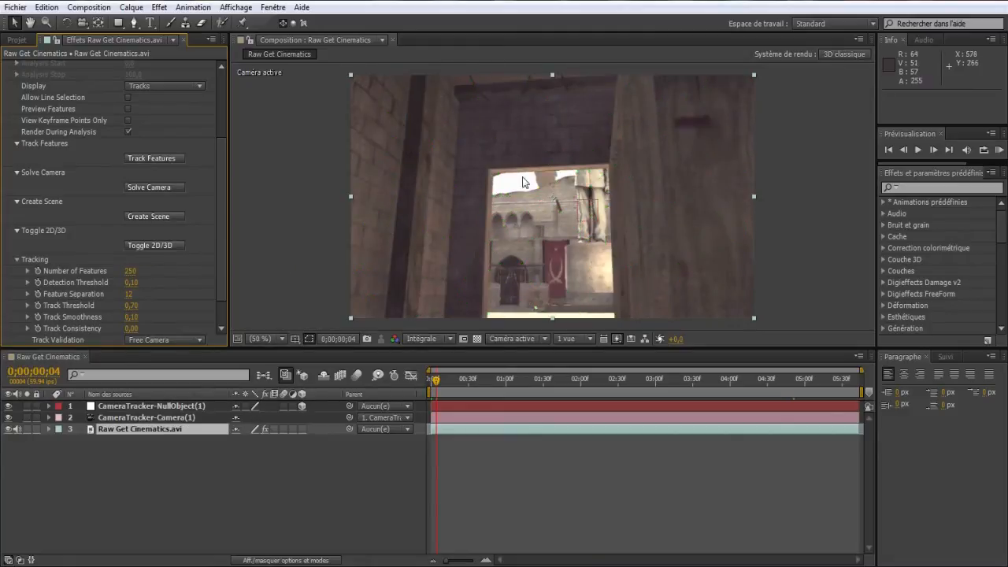
click(16, 260)
scroll(65, 169, up, 2)
click(66, 63)
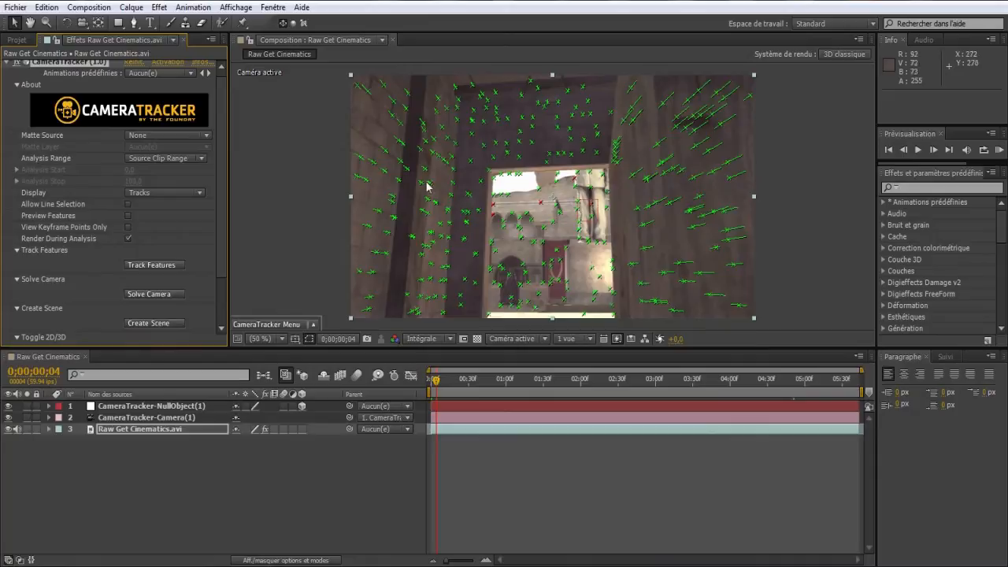
scroll(321, 273, down, 2)
scroll(521, 185, up, 2)
mouse_move(579, 205)
click(19, 40)
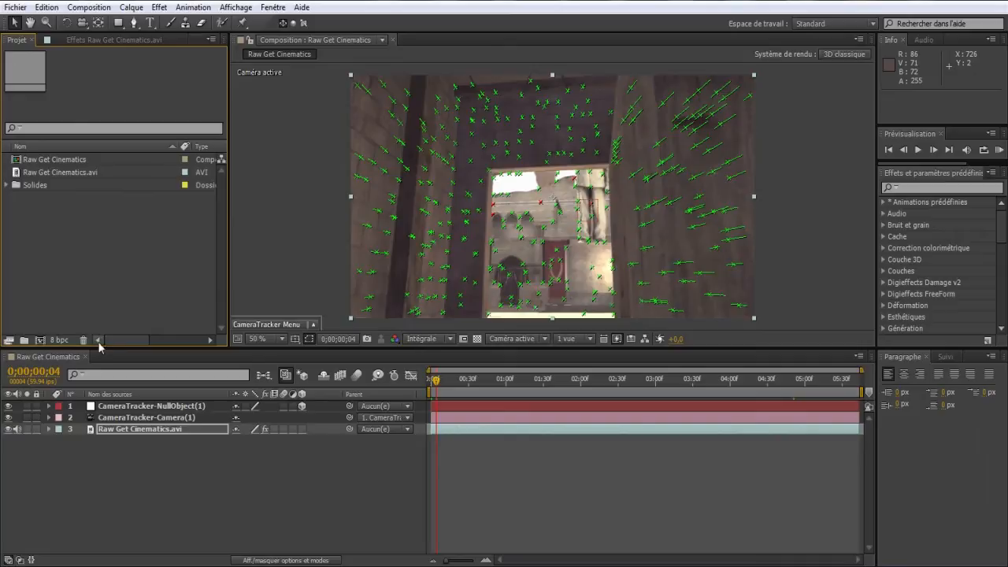
drag(130, 340, 90, 341)
click(57, 300)
click(40, 340)
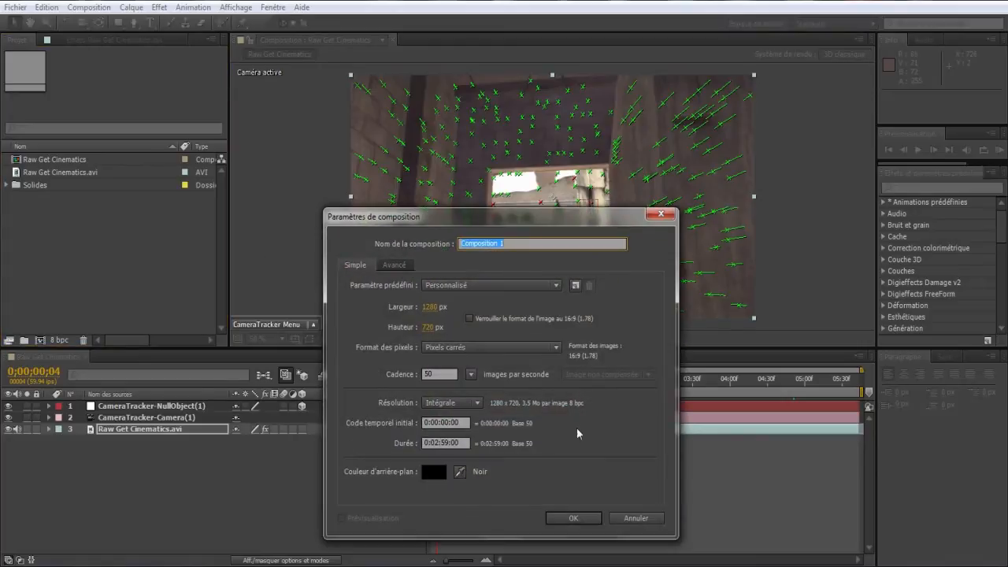
click(648, 517)
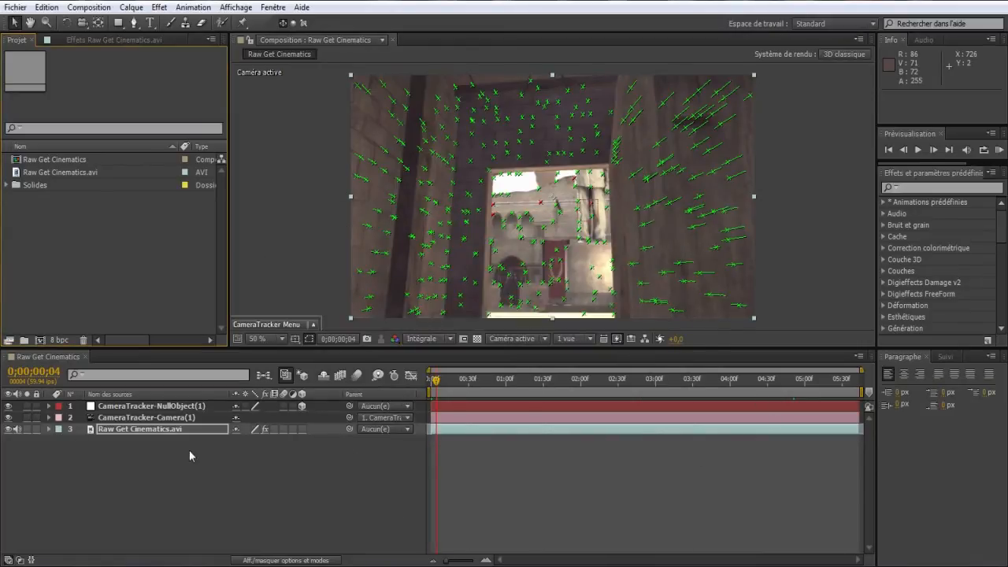
- Create a new composition from the Raw Get Cinematics composition and delete the nested layer from it
click(47, 159)
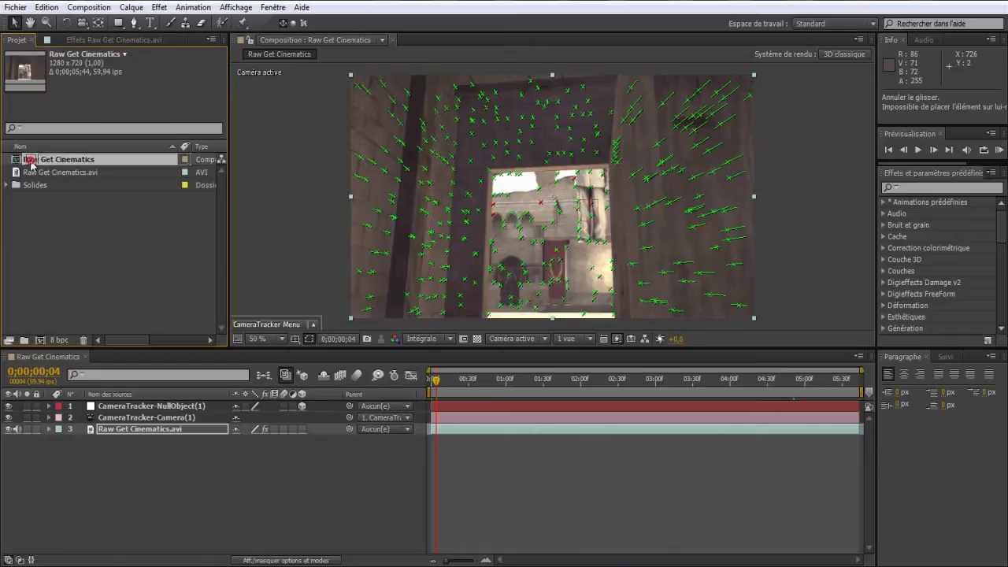
drag(35, 344, 39, 342)
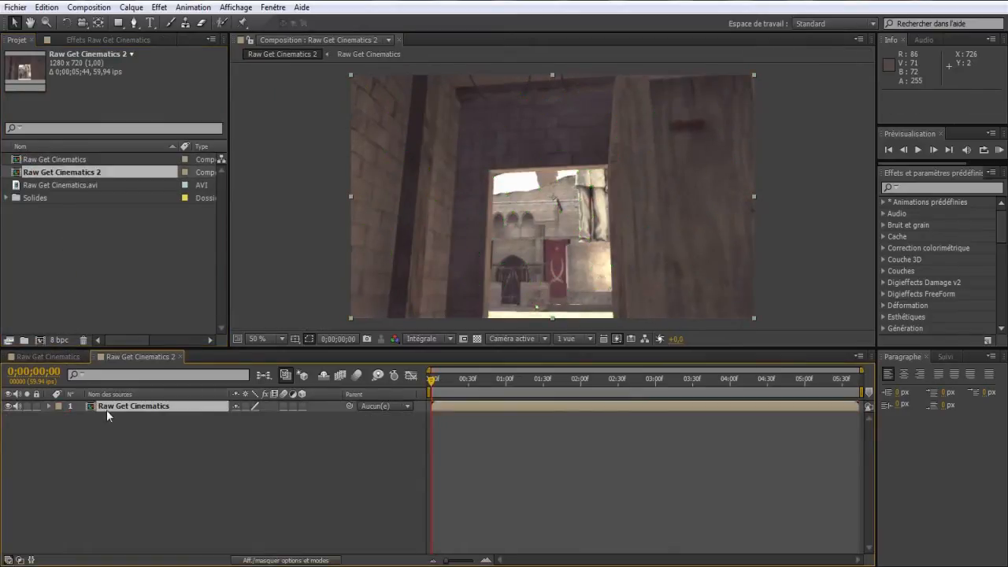
key(Delete)
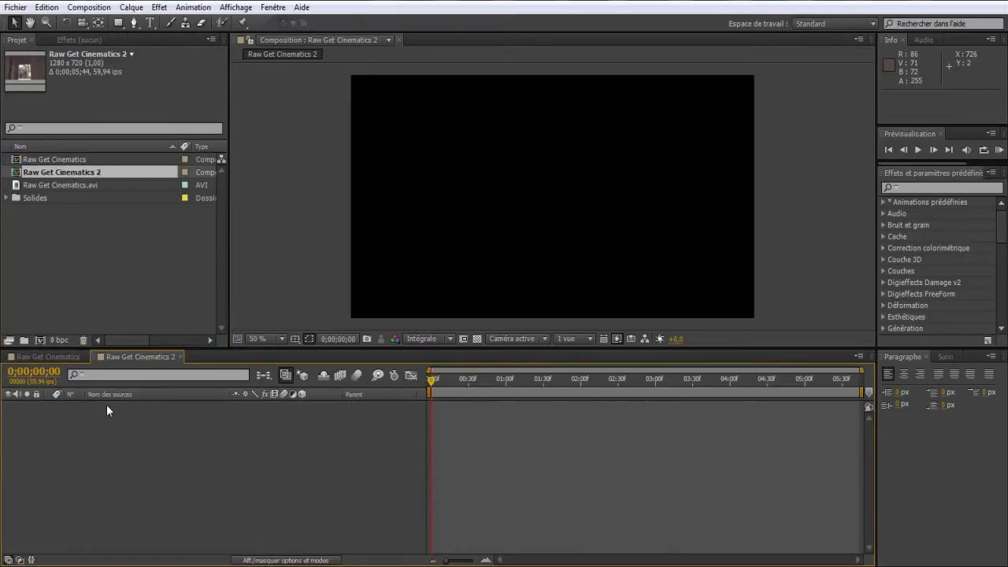
- Rename the new empty composition as couleur du serpent
right_click(36, 167)
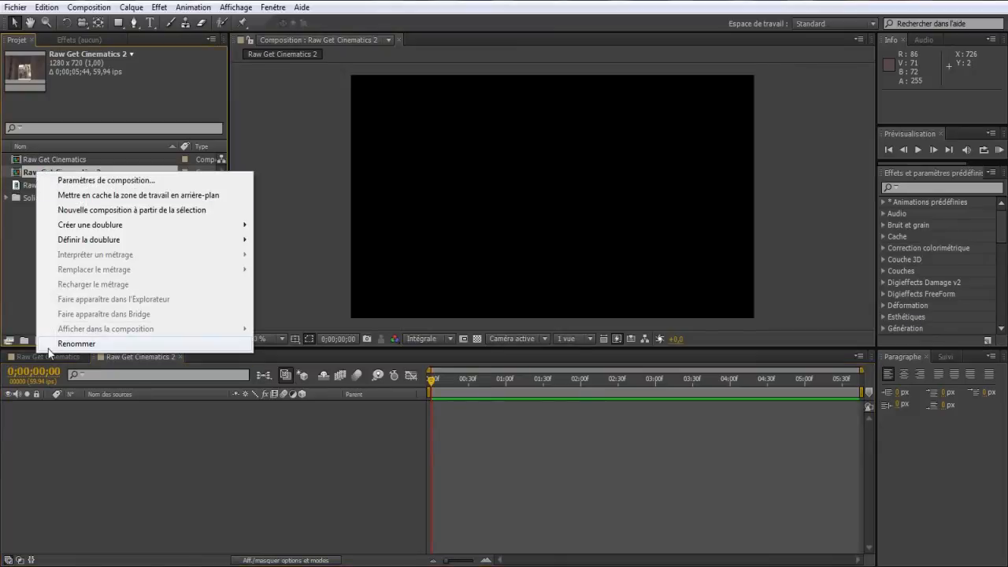
click(52, 344)
text(c)
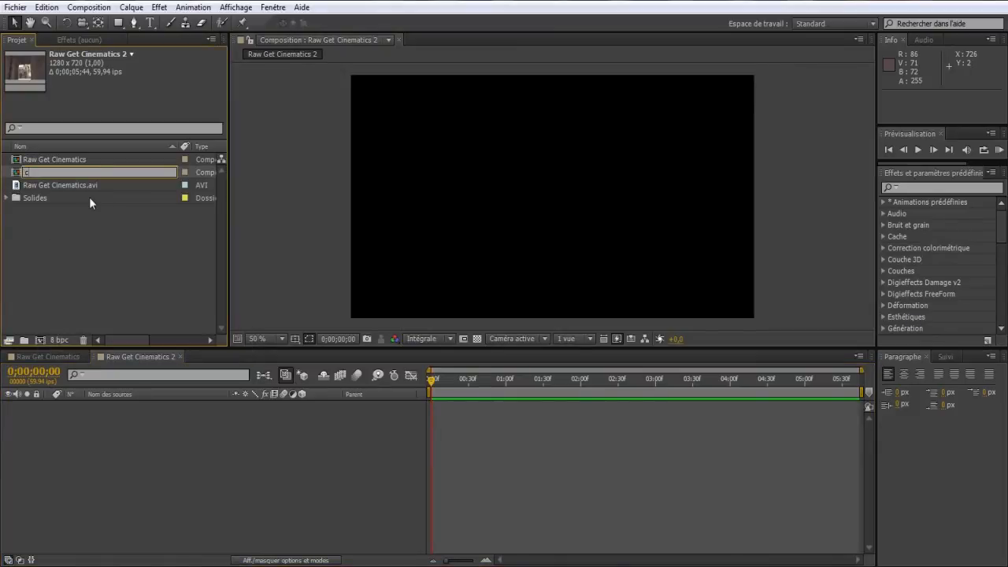
text(ouleur du serpent)
key(Return)
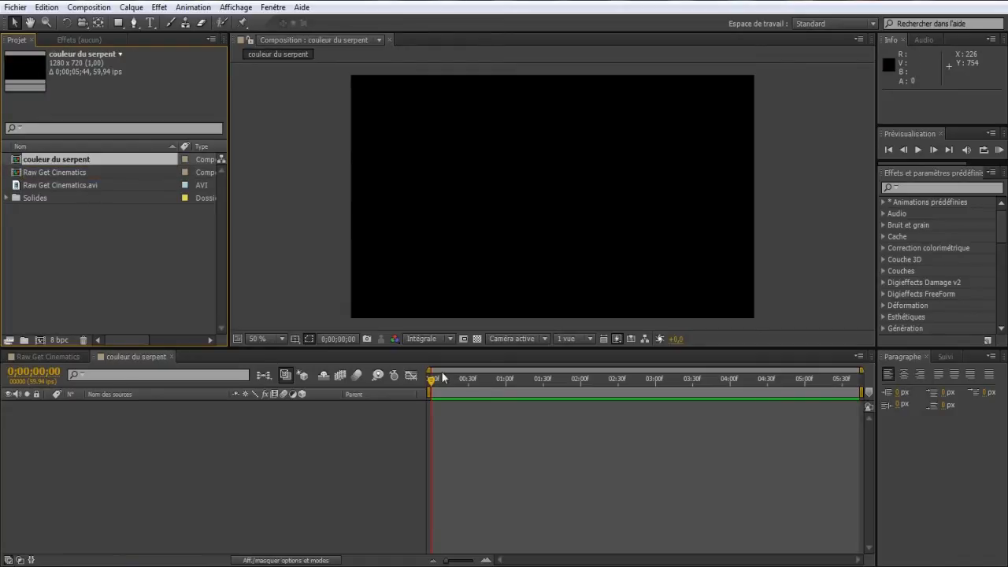
- Add a 1280 x 720 solid coloured red D11010 to the couleur du serpent composition
click(181, 429)
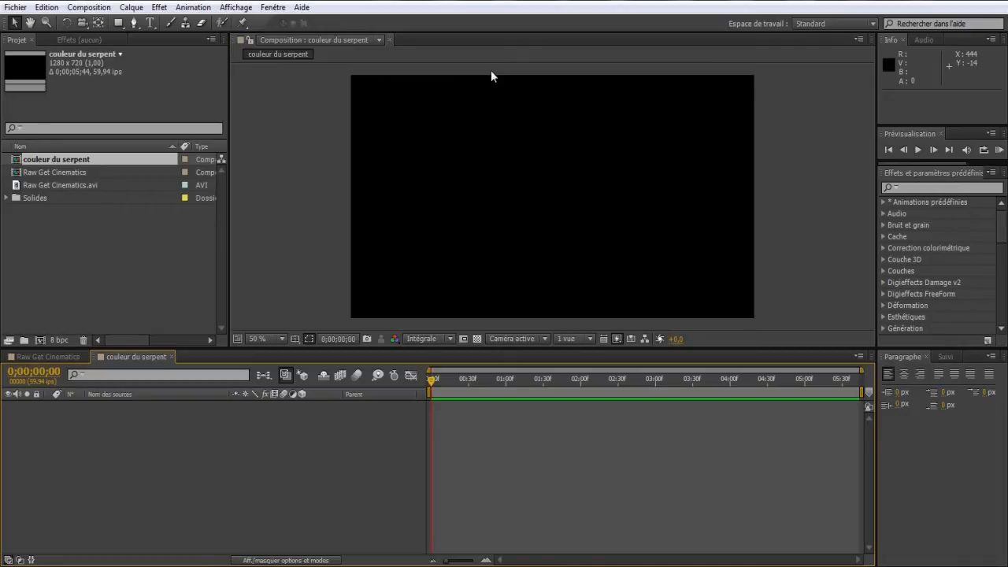
right_click(242, 466)
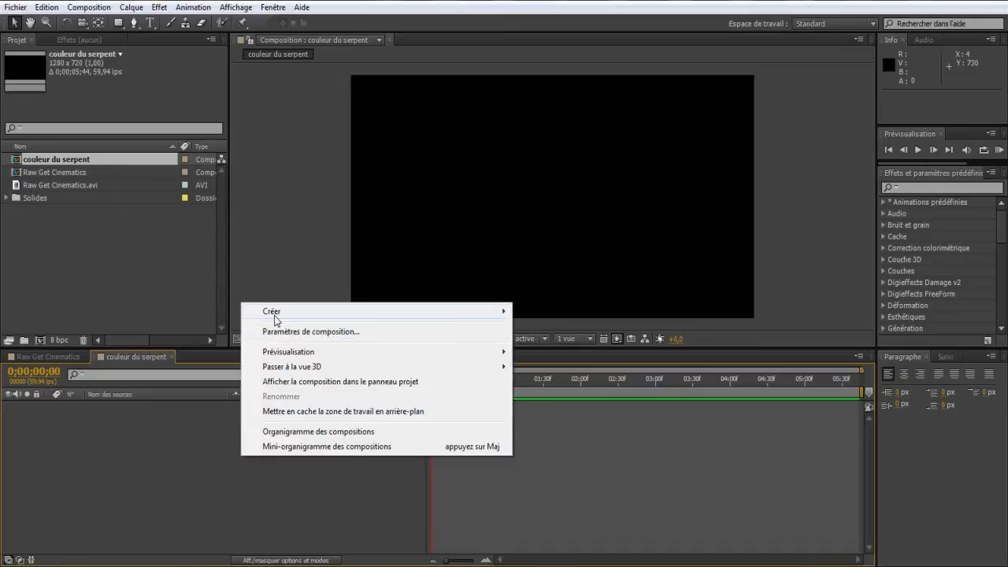
mouse_move(473, 312)
click(545, 346)
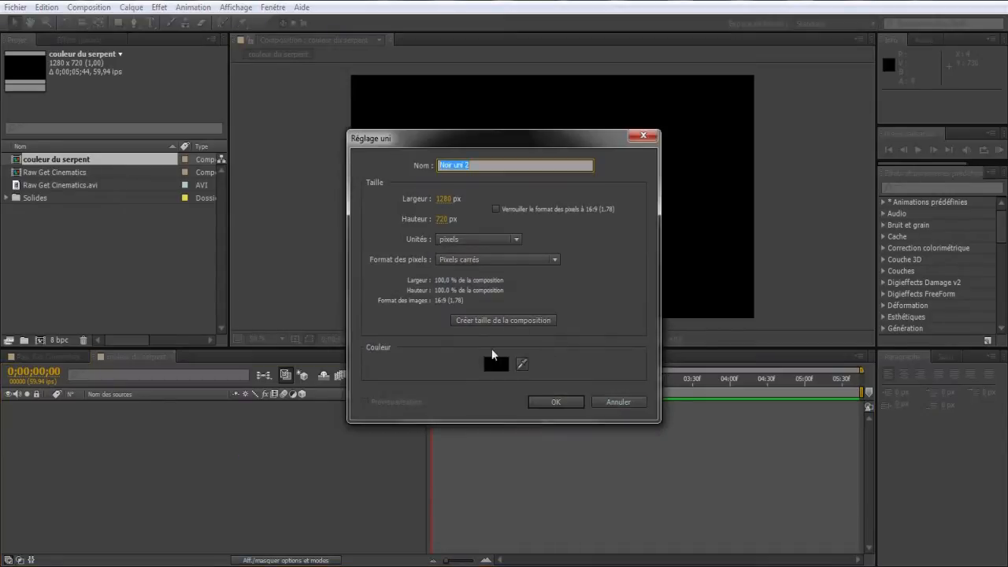
click(495, 363)
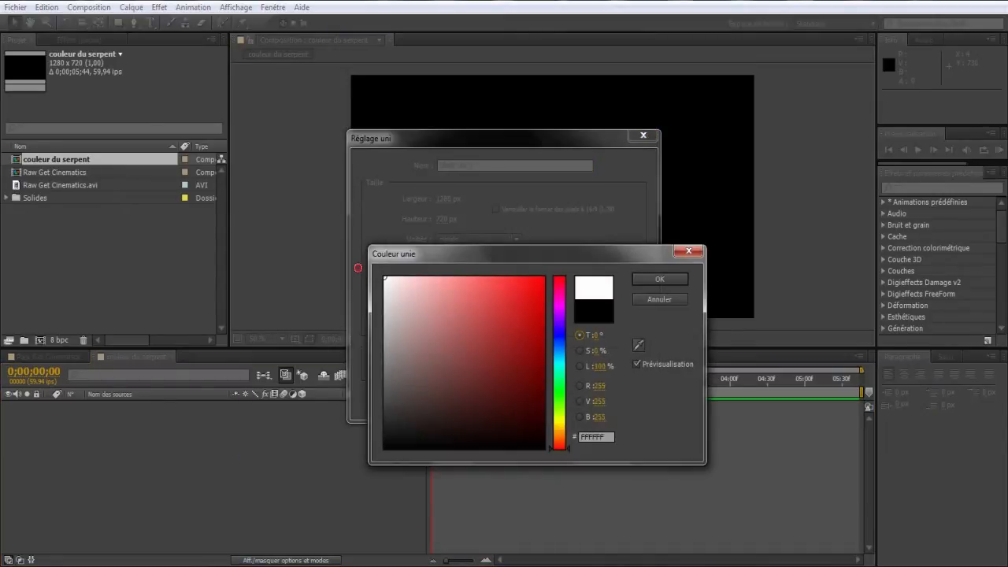
mouse_move(415, 480)
mouse_down()
mouse_move(354, 222)
mouse_move(236, 565)
mouse_move(449, 326)
mouse_move(359, 228)
mouse_move(524, 400)
mouse_move(532, 307)
mouse_up()
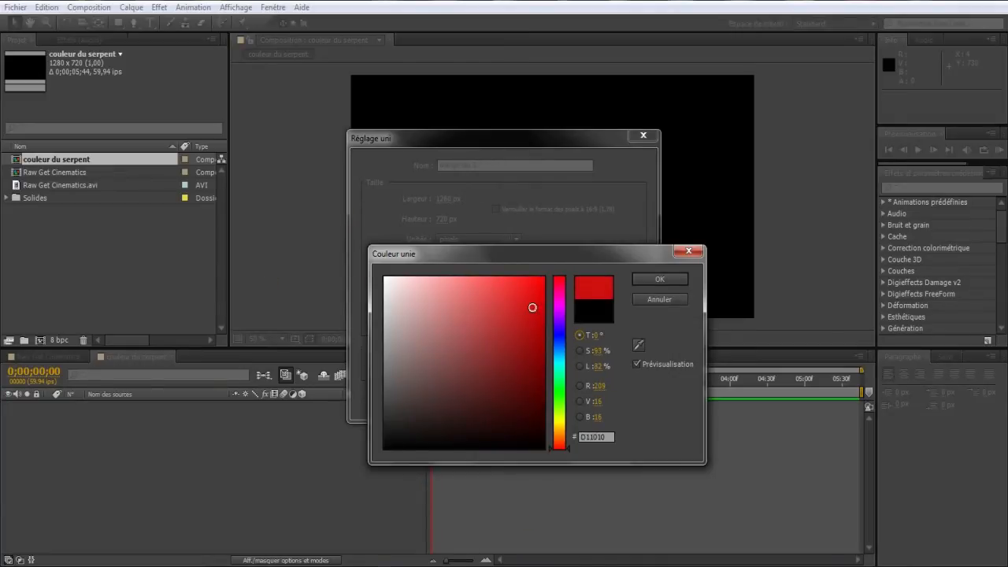
click(653, 281)
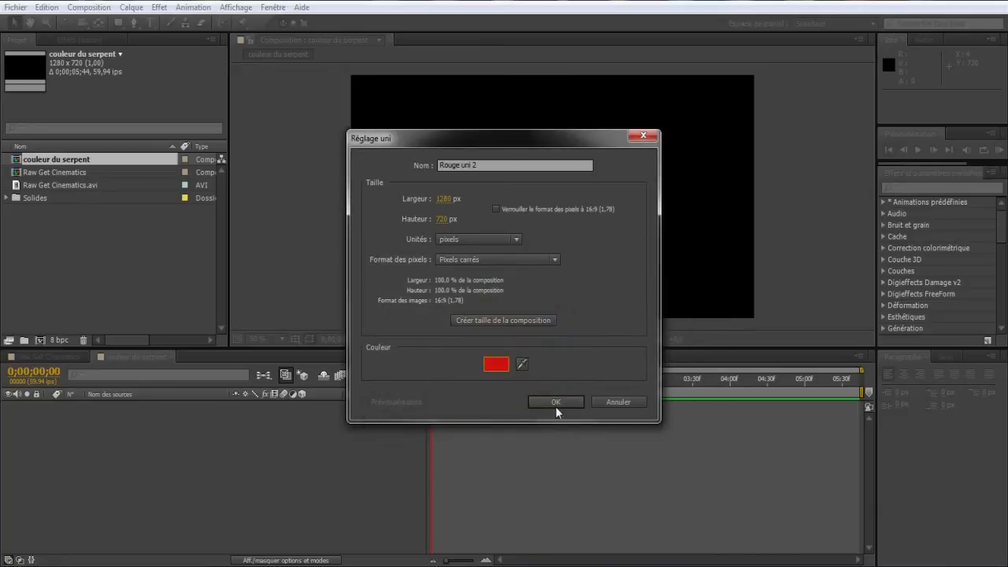
click(555, 404)
- Add a composition-sized white solid above the red solid in couleur du serpent
click(334, 440)
right_click(252, 439)
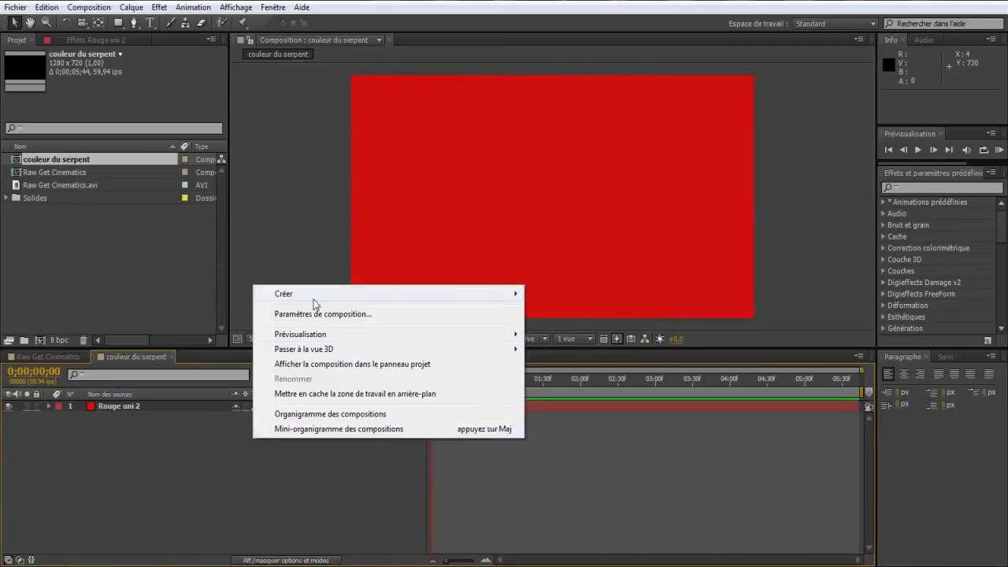
mouse_move(461, 299)
click(554, 329)
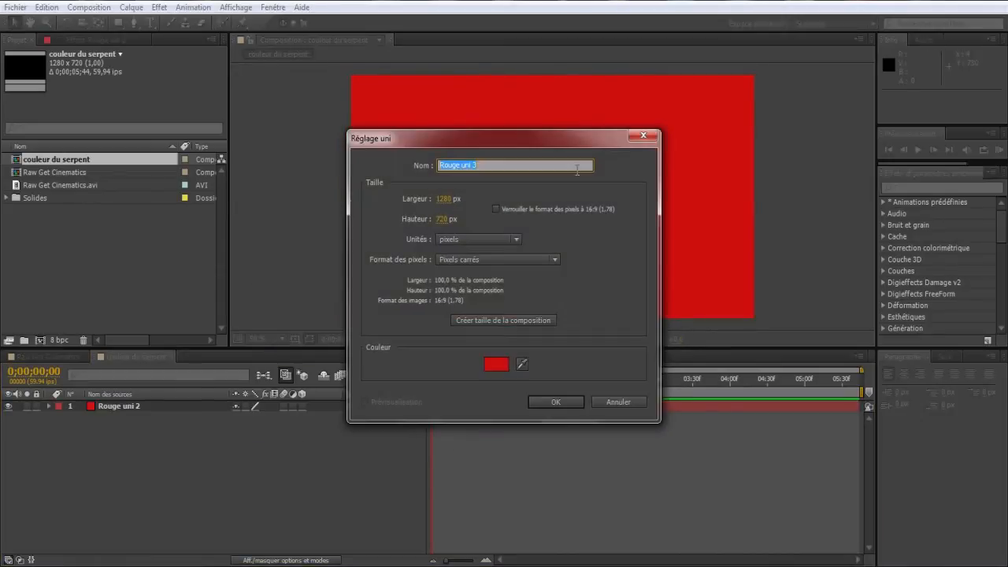
click(504, 362)
drag(504, 360, 380, 273)
click(639, 281)
click(551, 402)
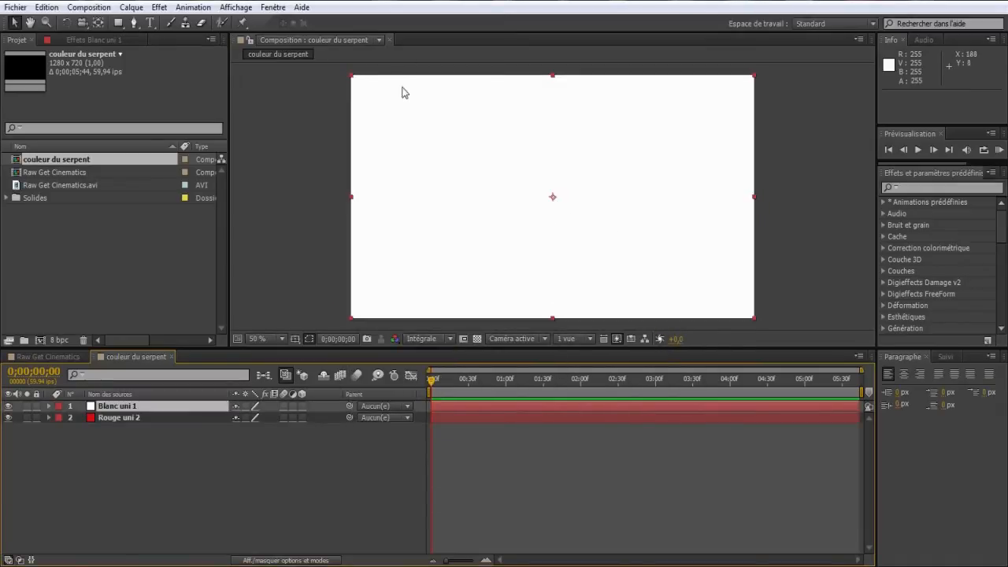
- Draw a closed four-point Pen mask on the white solid covering the left half of the frame
click(134, 23)
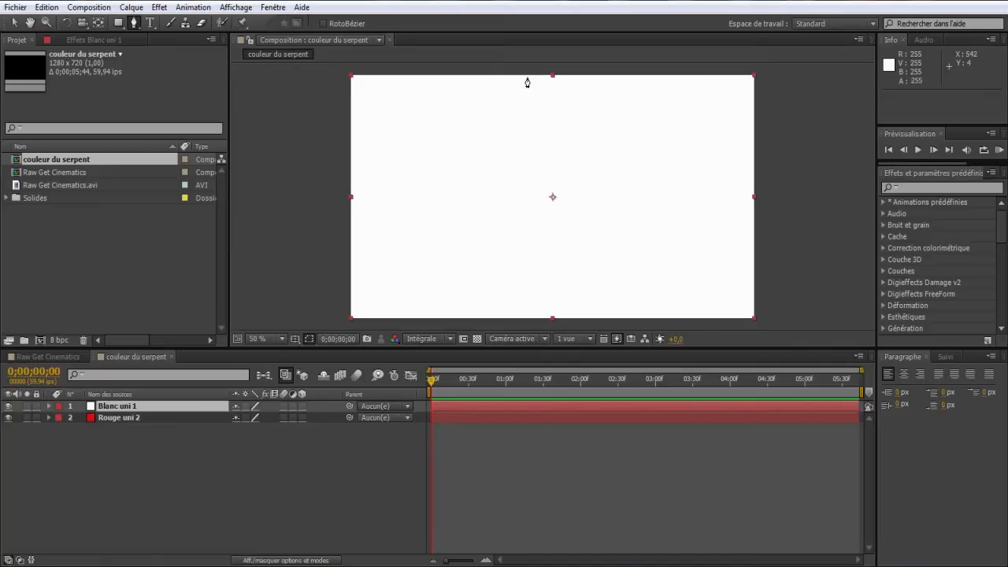
click(551, 71)
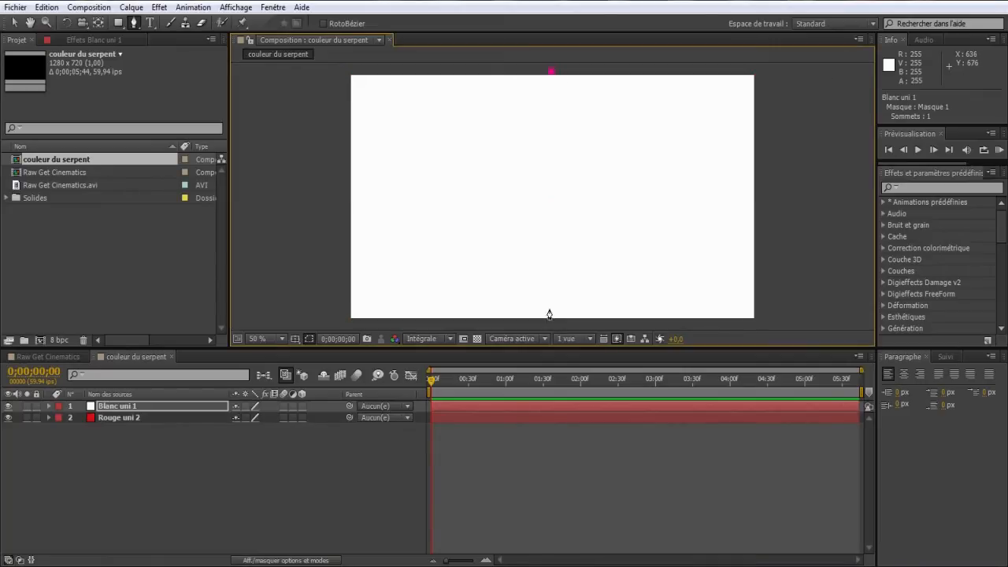
click(553, 320)
click(331, 319)
click(330, 69)
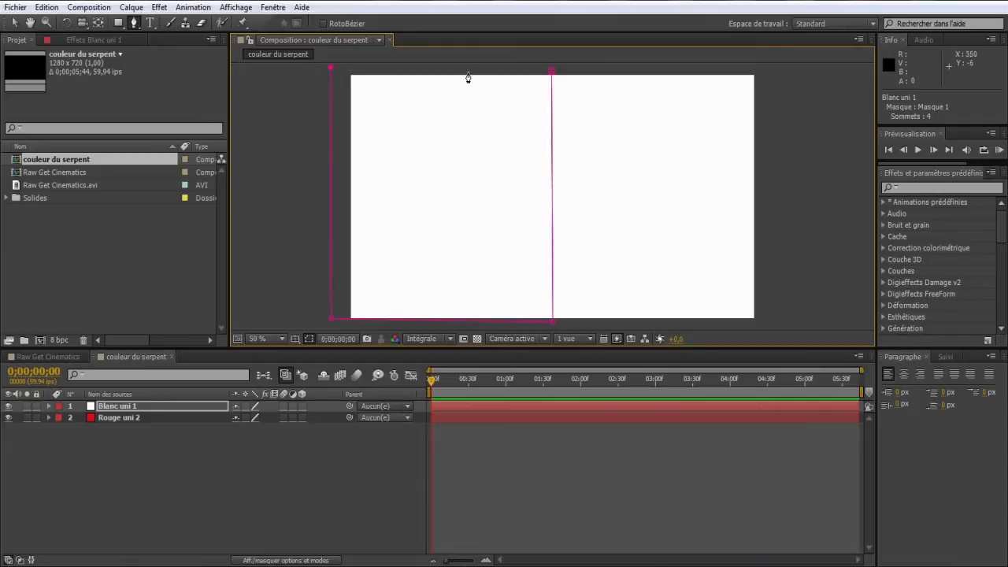
click(551, 72)
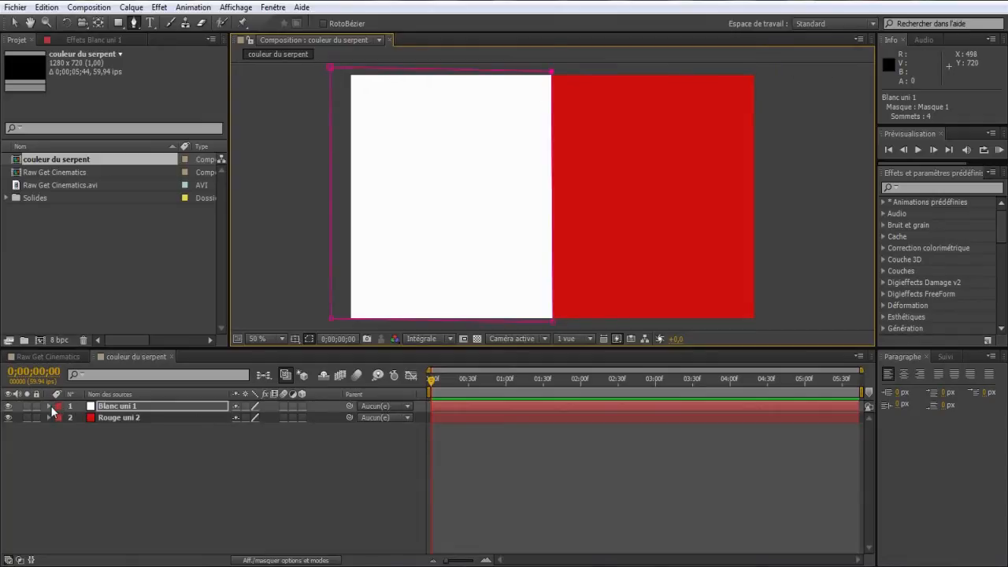
- Move the mask's two left corner points well outside the frame, one further up and the other down and outward
key(comma)
click(14, 22)
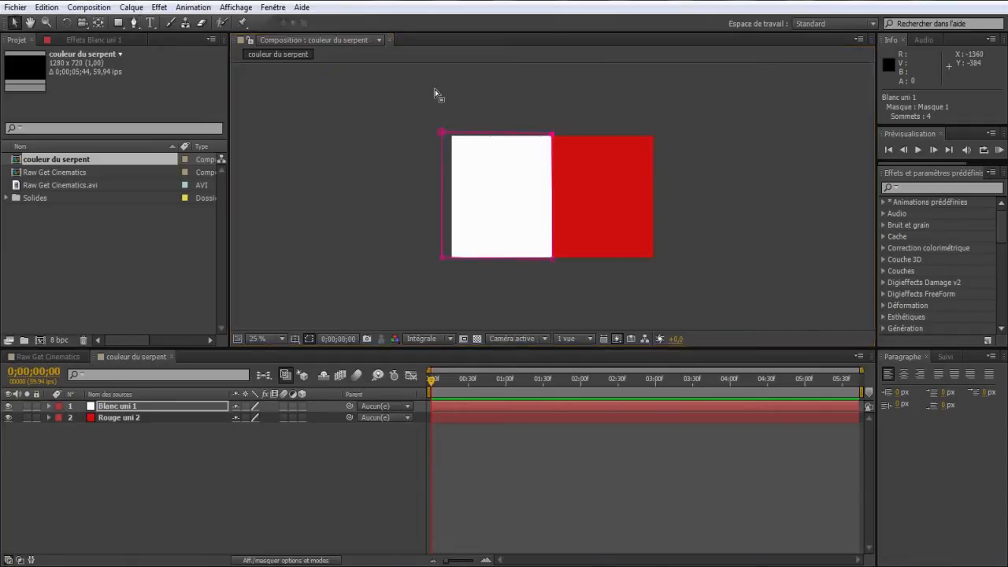
drag(442, 133, 441, 63)
drag(443, 257, 396, 386)
click(389, 486)
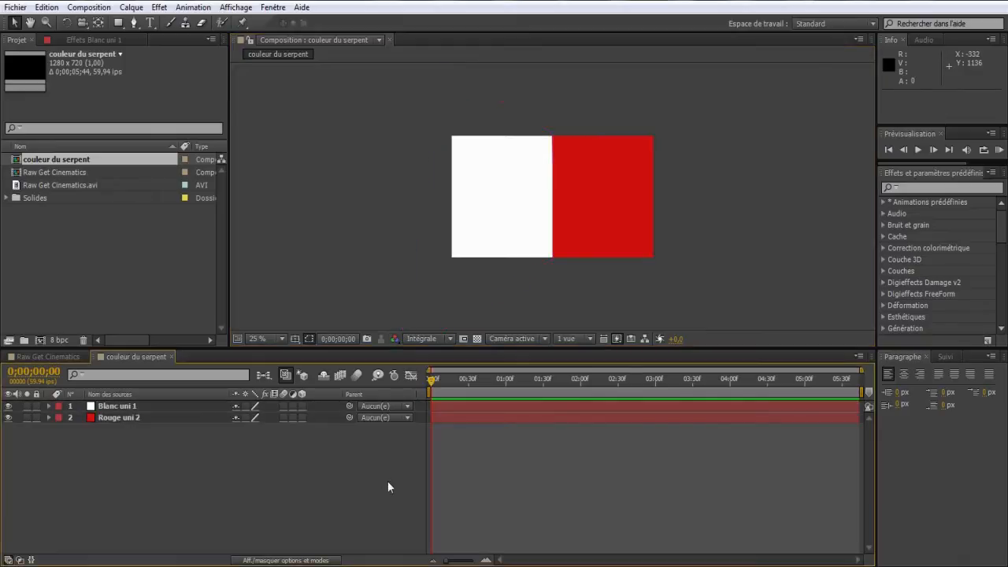
- Feather Masque 1 on the white solid by 703 pixels and fit the composition to the viewer
click(49, 407)
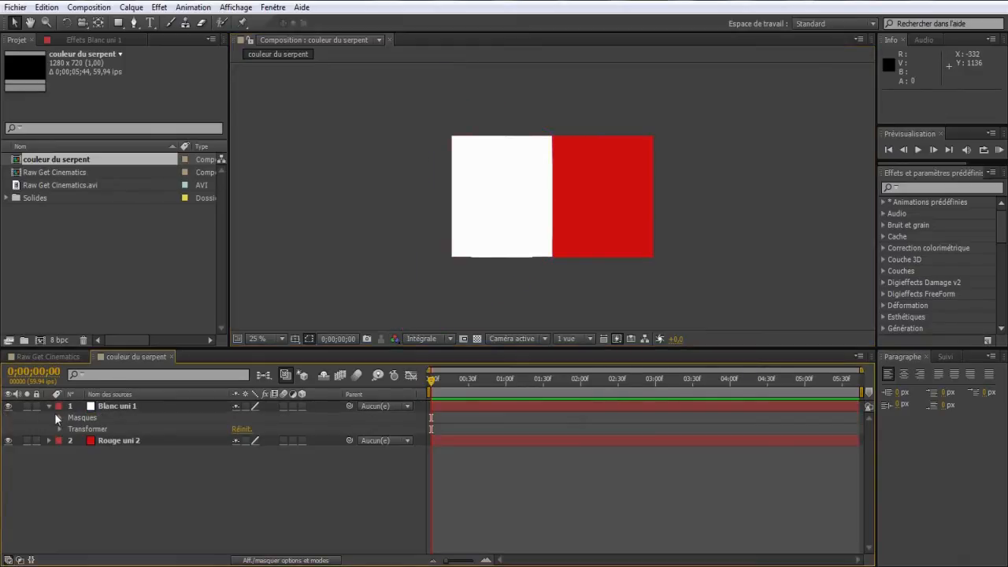
click(60, 418)
click(70, 429)
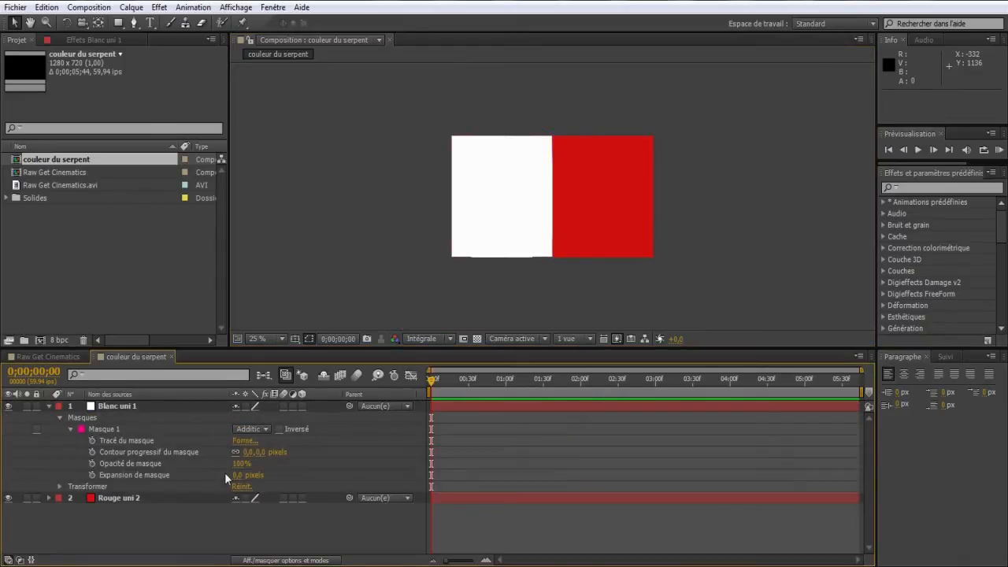
drag(251, 452, 660, 421)
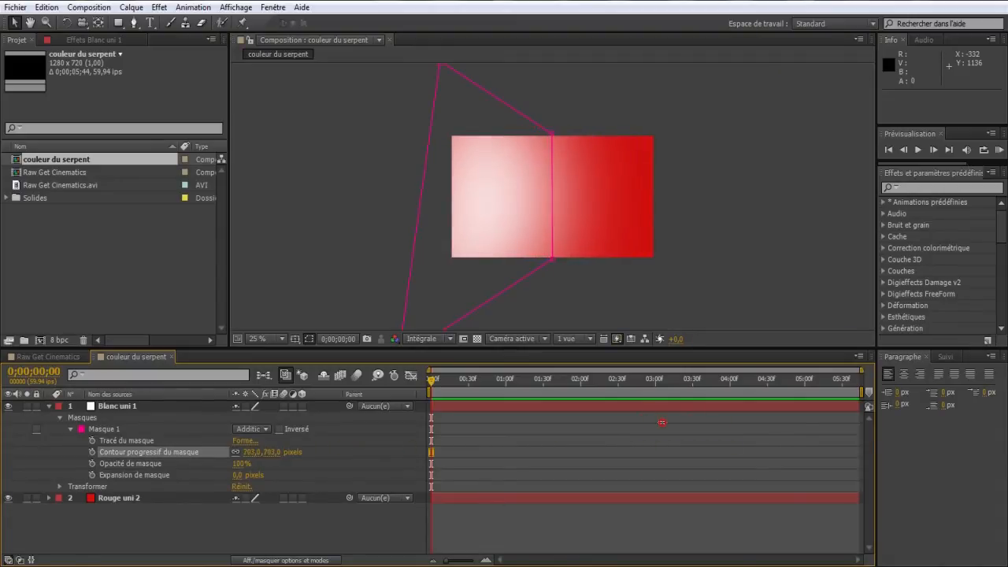
click(49, 405)
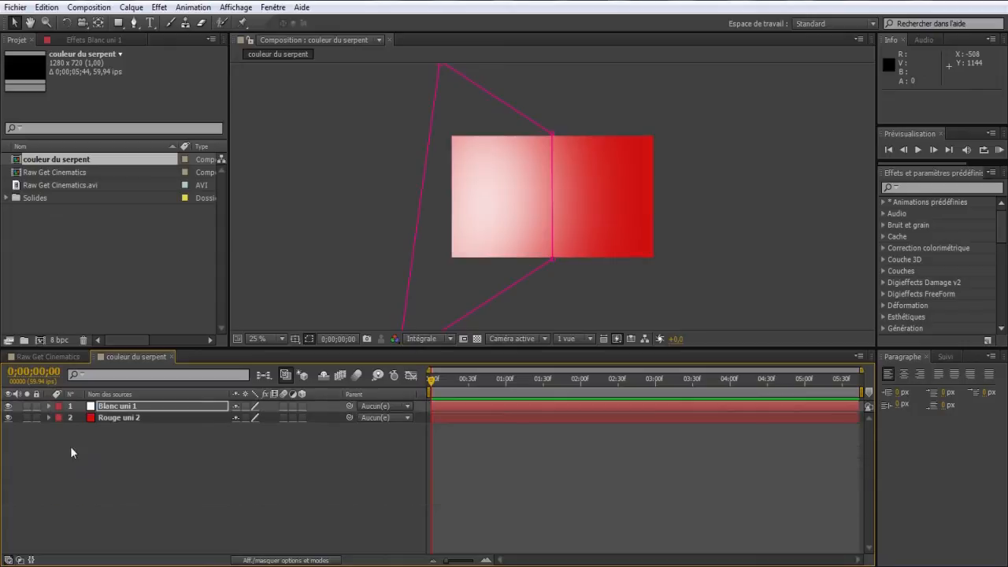
click(520, 280)
click(266, 339)
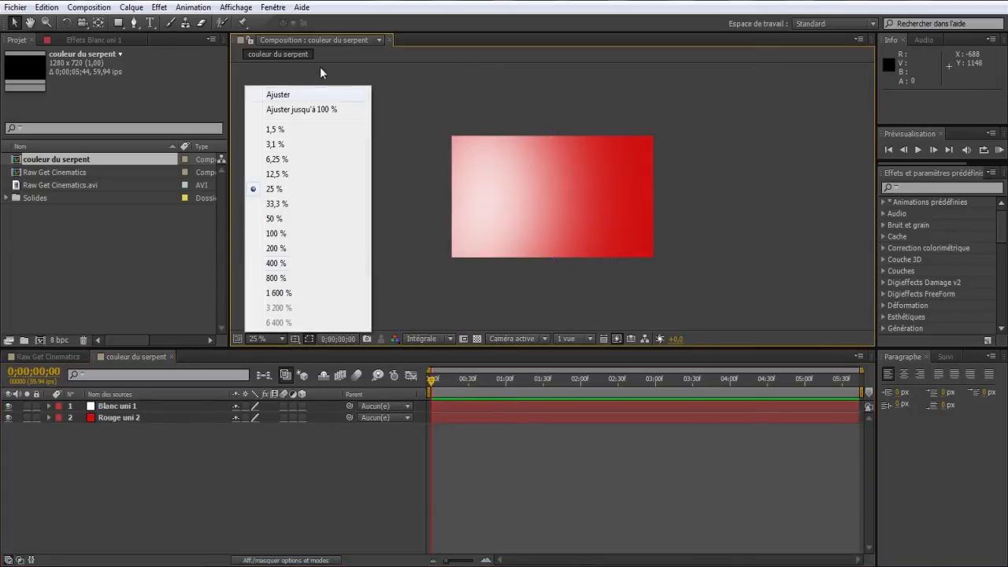
click(292, 99)
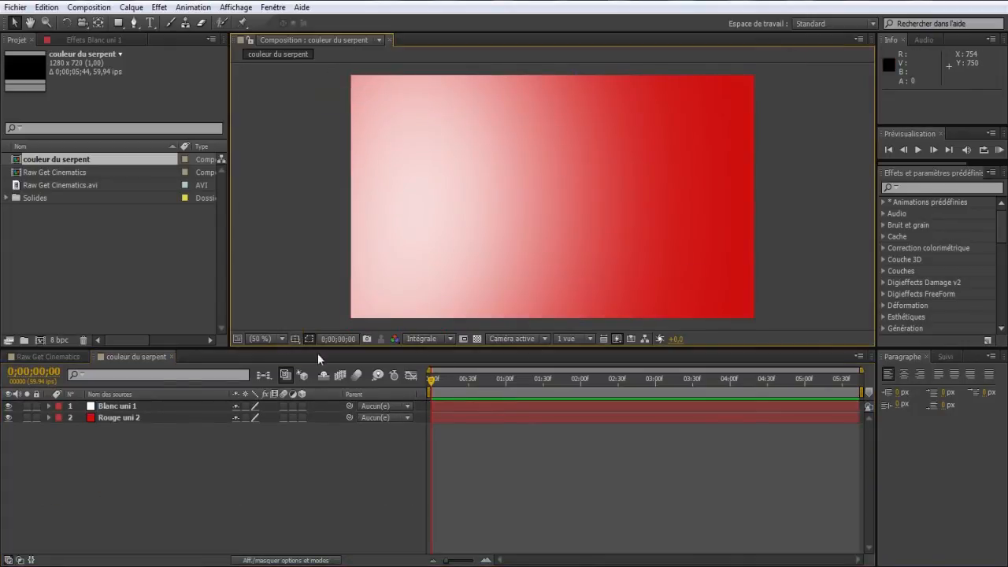
- Create a new composition from couleur du serpent and rename it serpent
drag(17, 162, 40, 339)
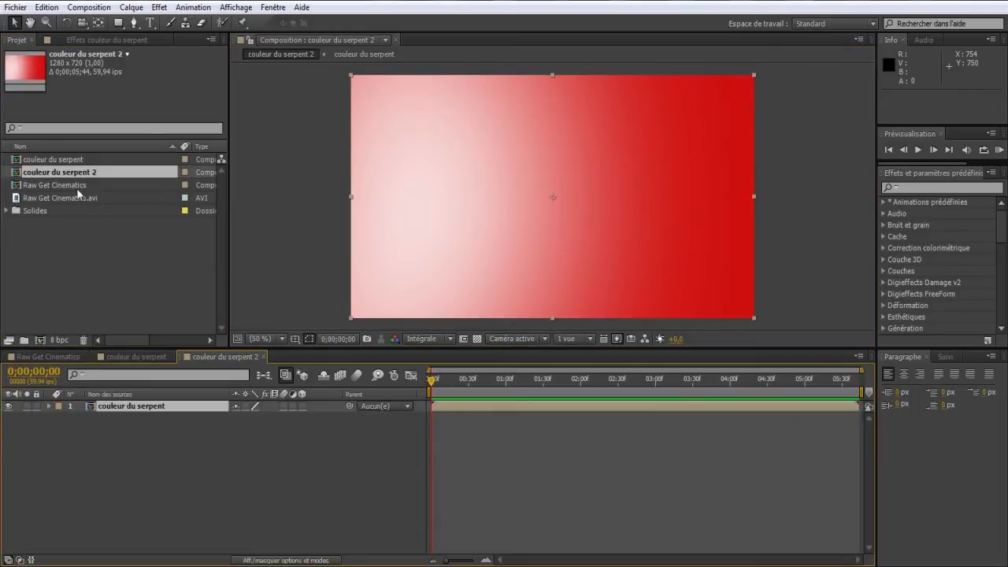
right_click(71, 175)
click(104, 347)
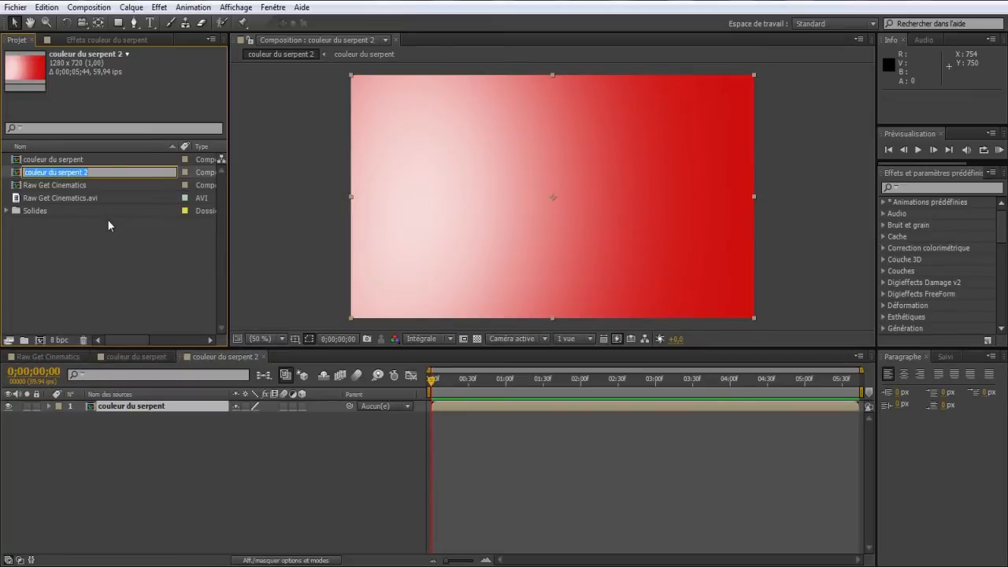
text(serpent)
key(Return)
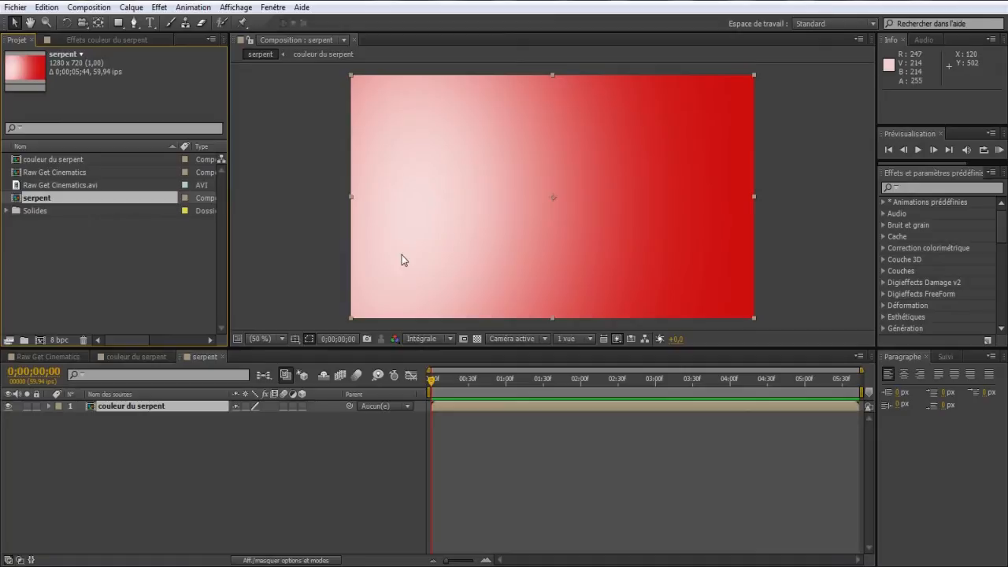
- Find the Tracé dynamique effect by searching for tracé and apply it to the couleur du serpent layer
click(946, 187)
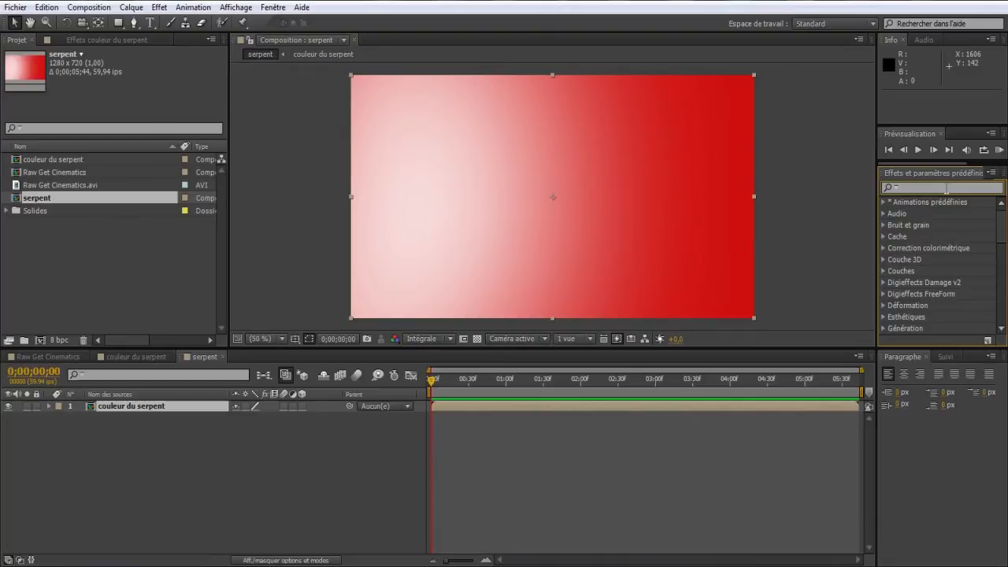
text(tracé)
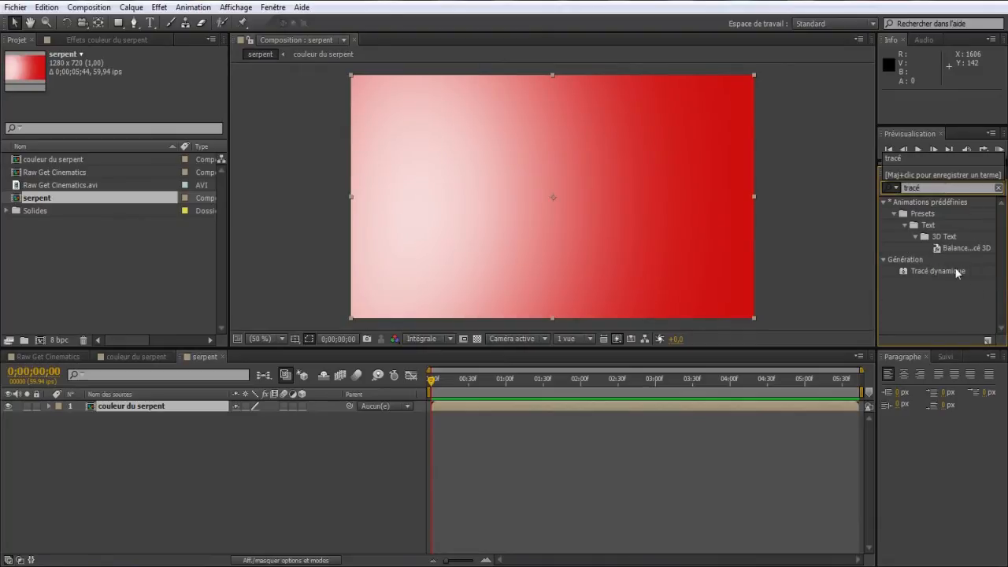
click(932, 270)
drag(932, 271, 158, 408)
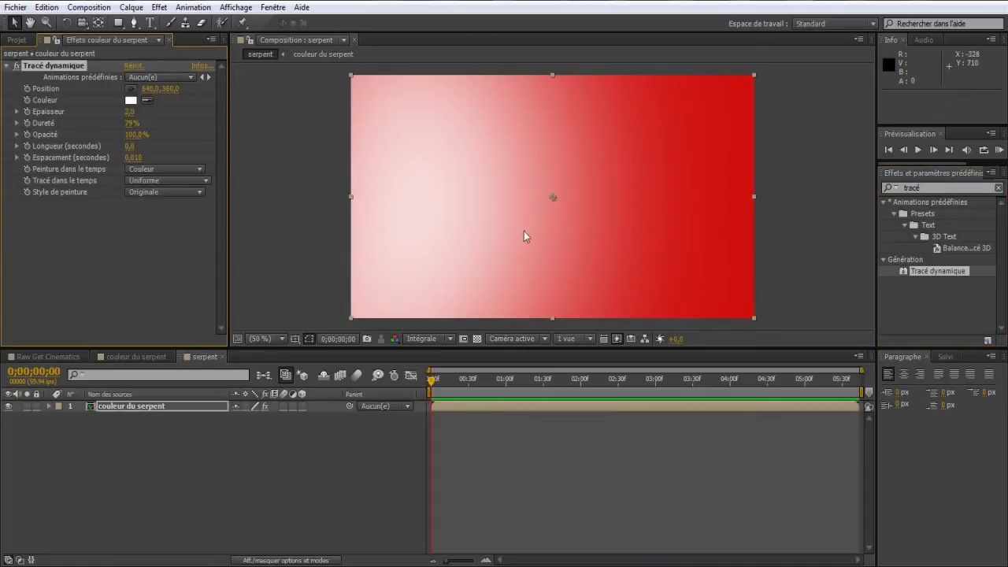
click(998, 188)
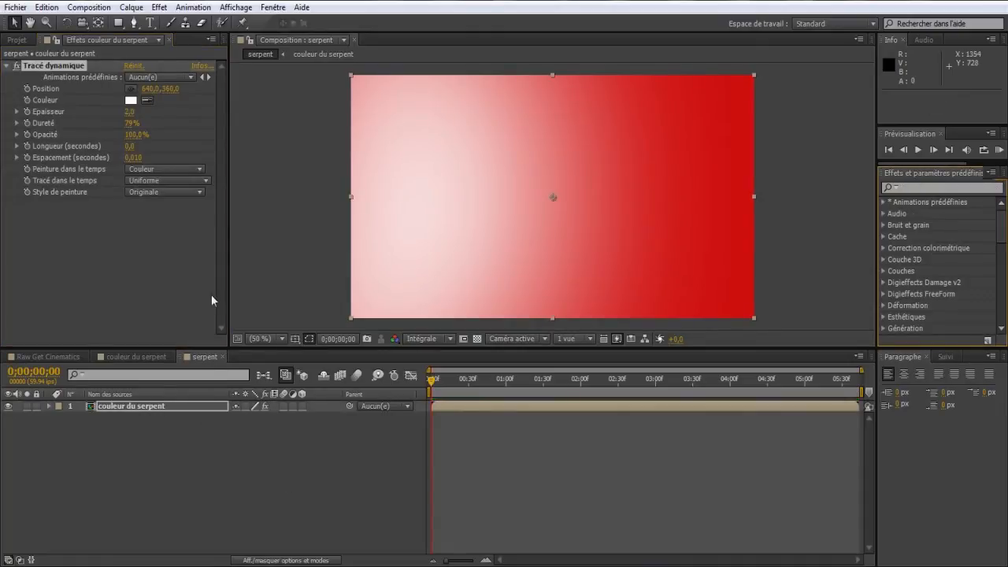
click(109, 236)
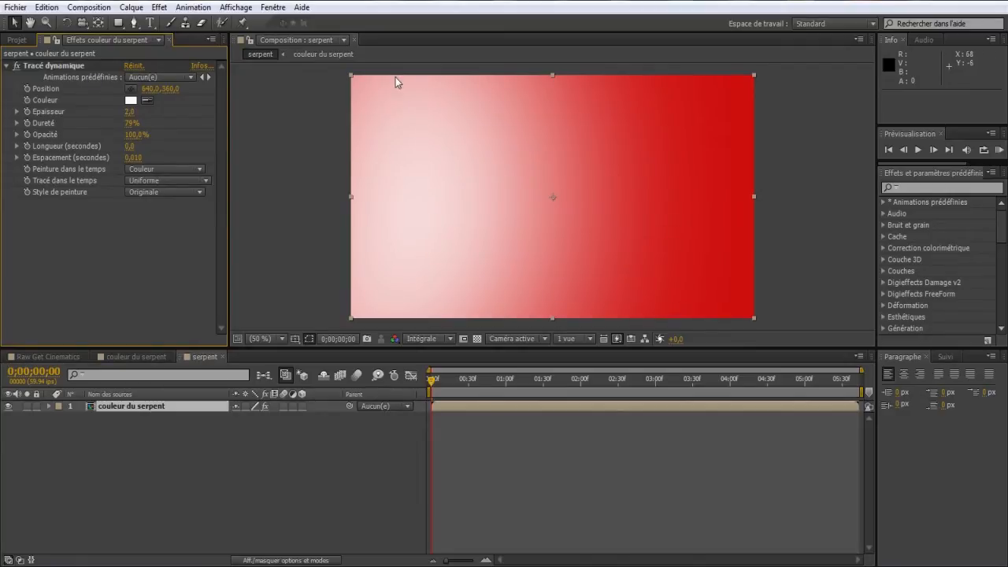
- Enable keyframing for the Tracé dynamique Position at time zero and set it outside the frame at -122, 136
click(27, 92)
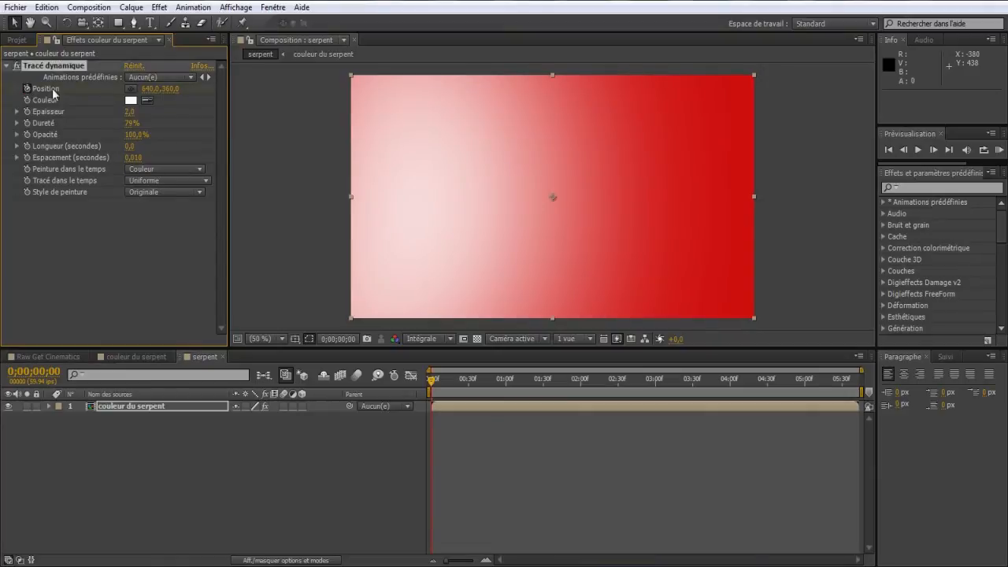
click(130, 89)
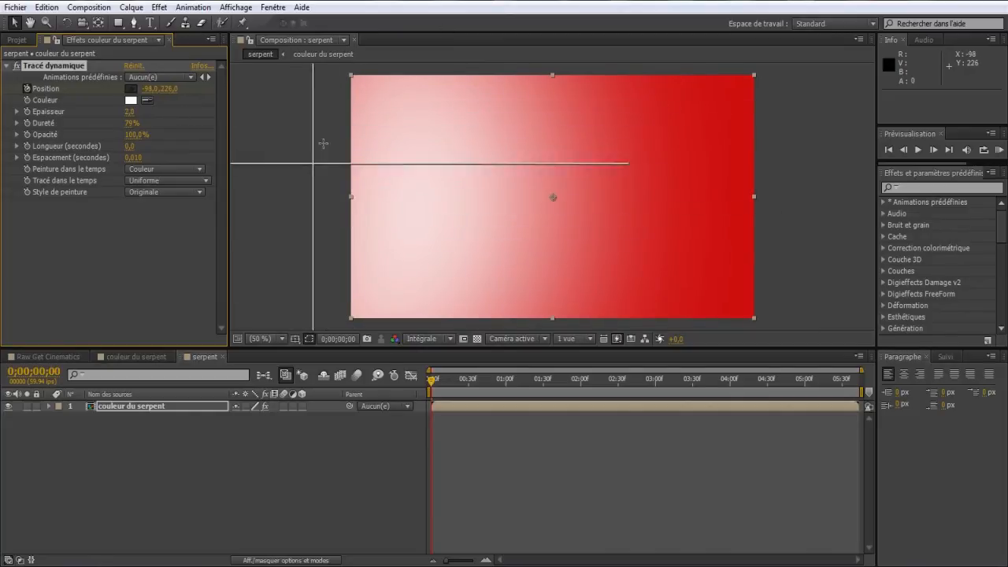
click(312, 121)
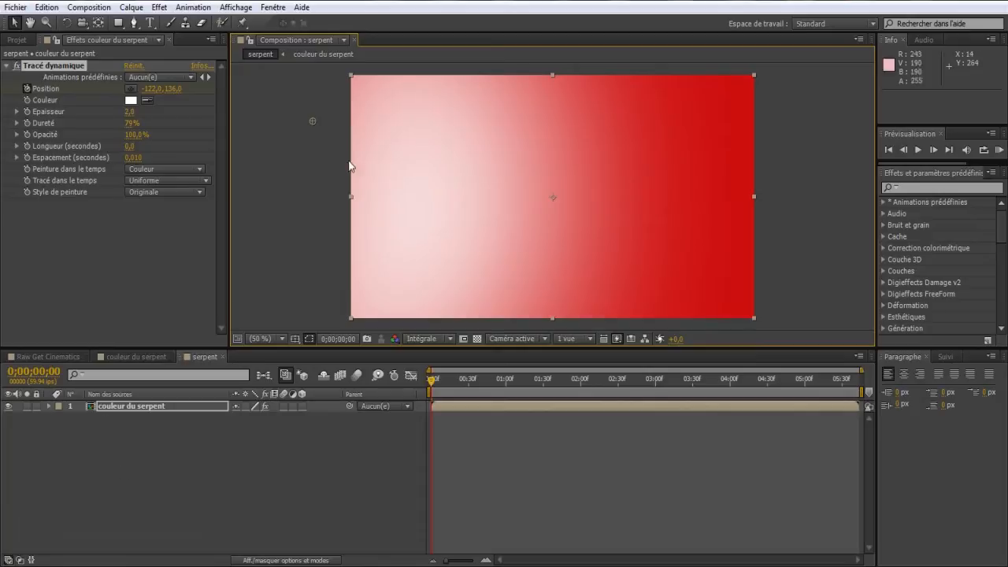
- Check the Raw Get Cinematics composition, return to serpent and keyframe the Tracé dynamique Position at 120, 264 at 0;00;00;11
click(49, 356)
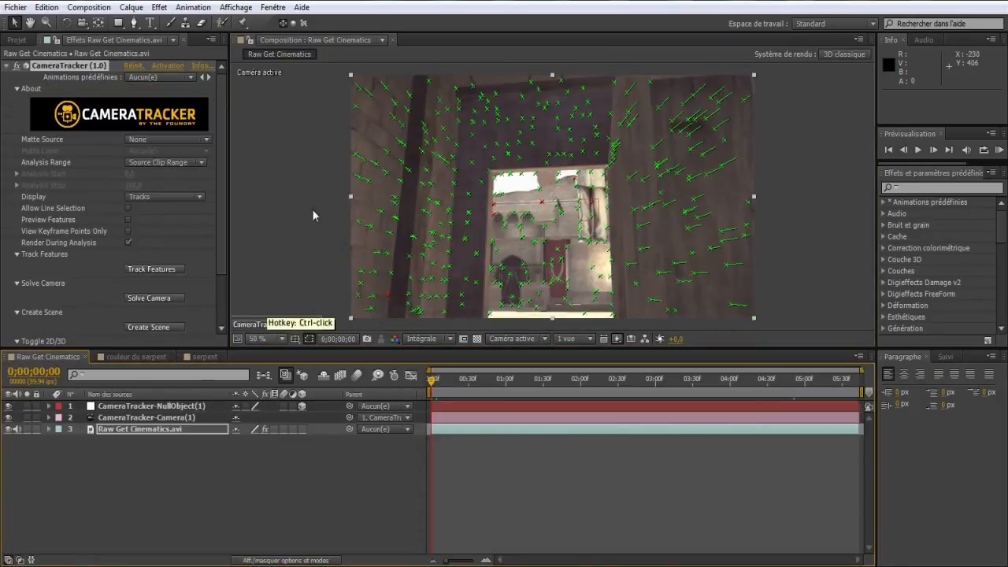
click(203, 356)
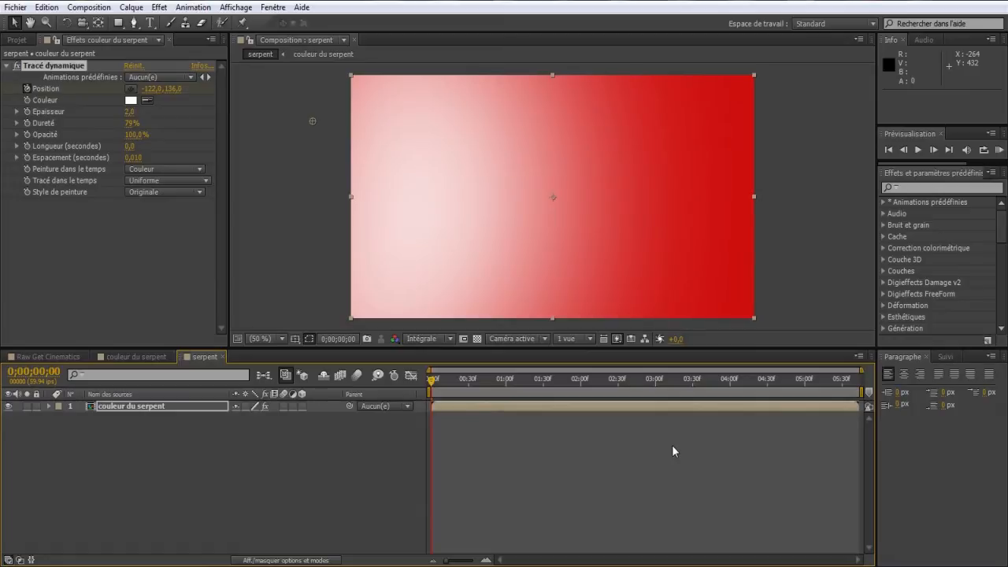
key(space)
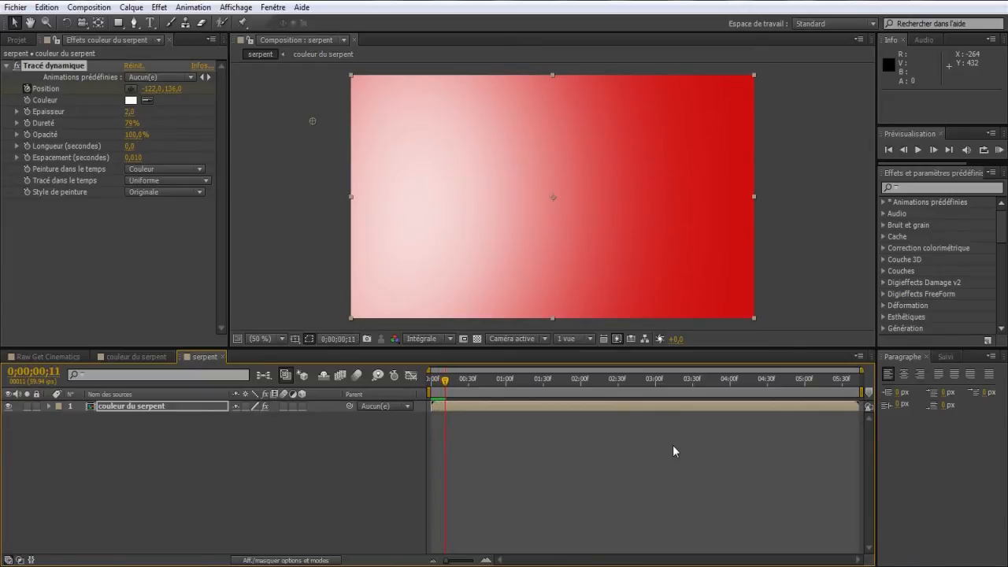
drag(314, 124, 389, 166)
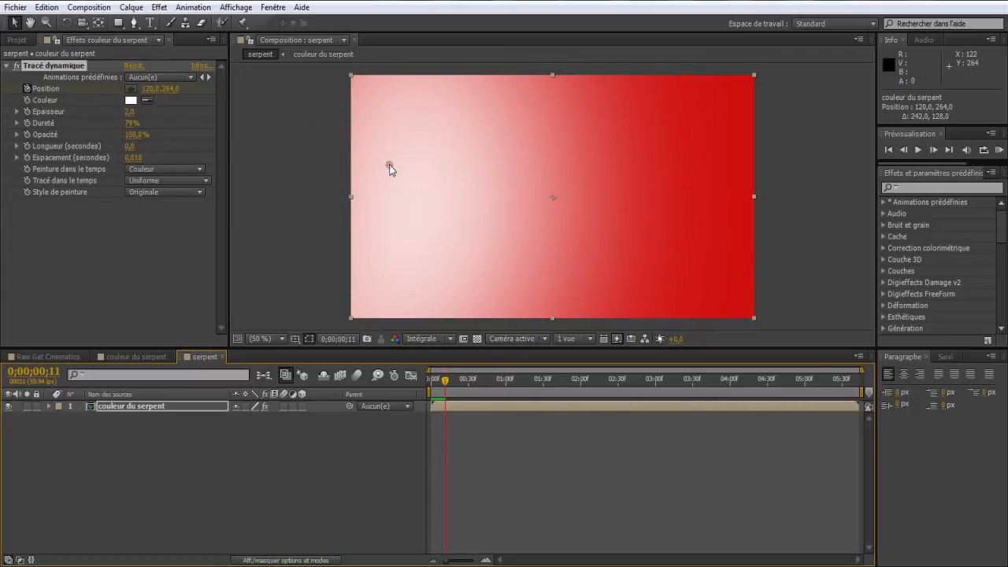
- Add a Tracé dynamique Position keyframe at 0;00;00;17, moving the brush up to 342, 186
key(Page_Down)
key(Page_Down)
key(Page_Down)
key(Page_Down)
key(Page_Down)
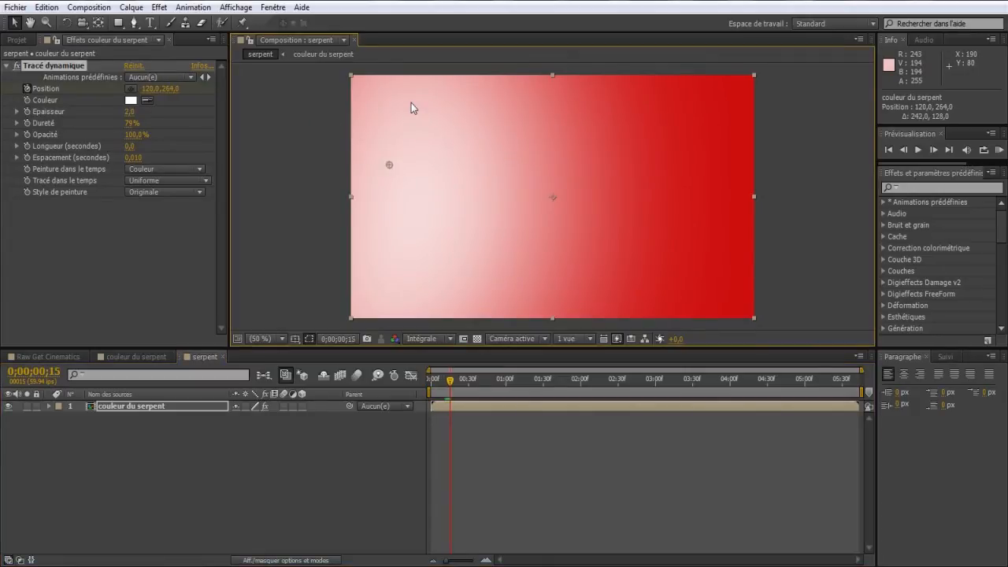
key(Page_Down)
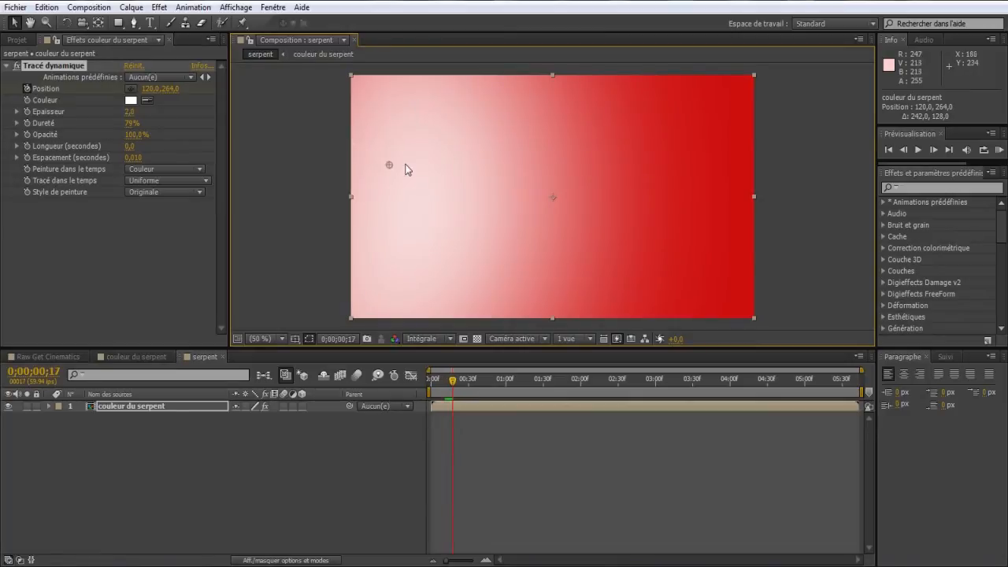
drag(389, 165, 459, 139)
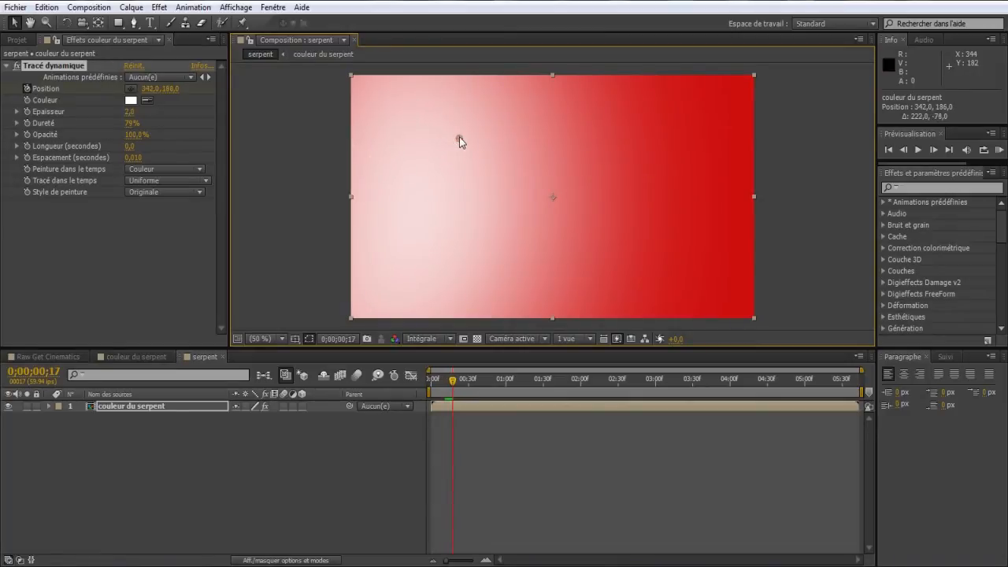
- Set the Tracé dynamique Couleur to blue 0A1FBF and the Epaisseur to 24.8
click(130, 100)
click(505, 338)
mouse_move(505, 339)
mouse_down()
mouse_move(504, 316)
mouse_move(521, 342)
mouse_move(560, 339)
mouse_up()
click(534, 321)
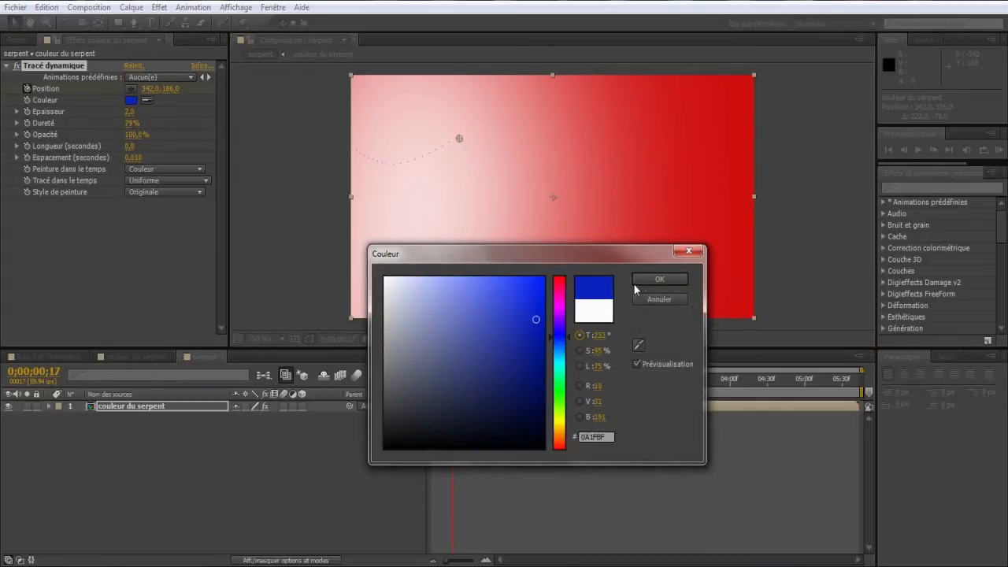
click(640, 280)
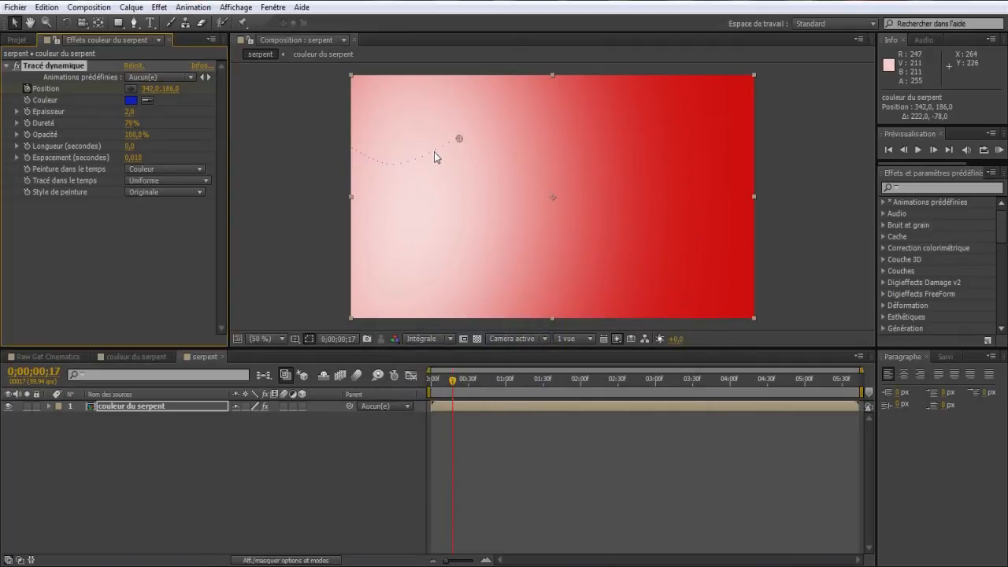
mouse_move(130, 111)
mouse_down()
mouse_move(225, 115)
mouse_move(183, 114)
mouse_move(306, 141)
mouse_up()
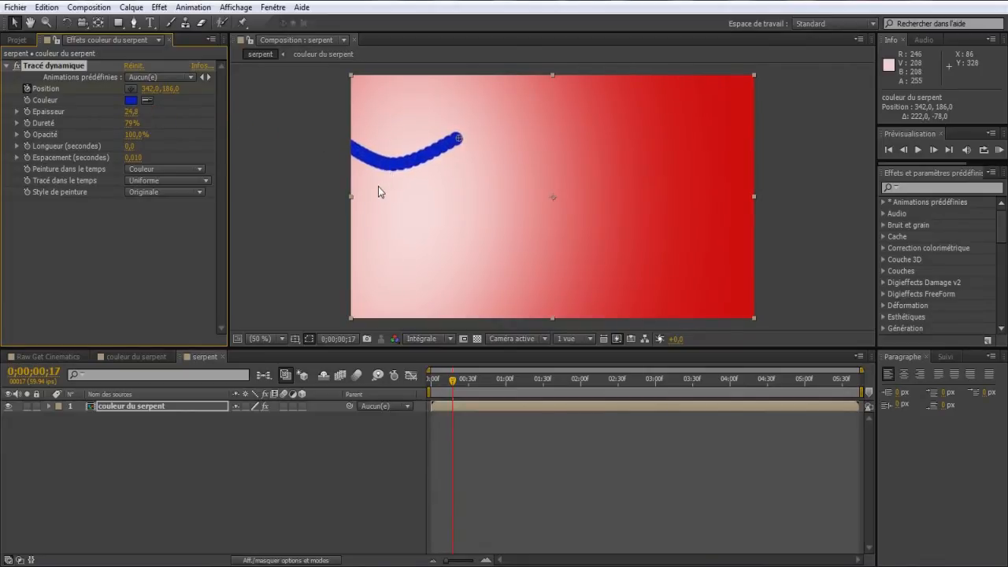
- Add a Position keyframe at 0;00;00;23, bending the stroke down to 424, 394
key(Page_Down)
key(Page_Down)
key(Page_Down)
key(Page_Down)
key(Page_Down)
key(Page_Down)
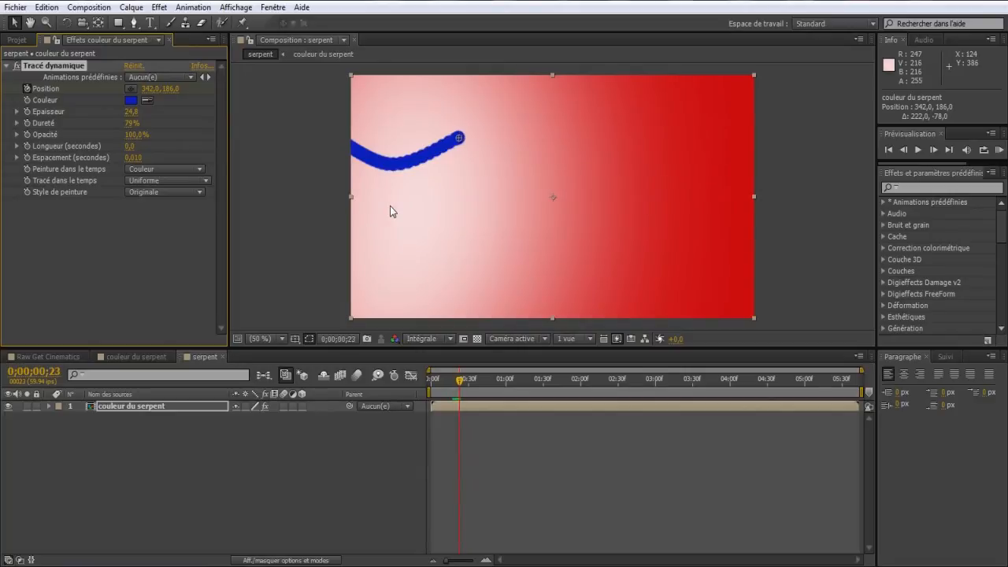
drag(465, 132, 486, 207)
- Extend the stroke to 638, 344 near the frame centre with a Position keyframe at 0;00;00;33
key(Page_Down)
key(Page_Down)
key(Page_Down)
key(Page_Down)
key(Page_Down)
key(Page_Down)
key(Page_Down)
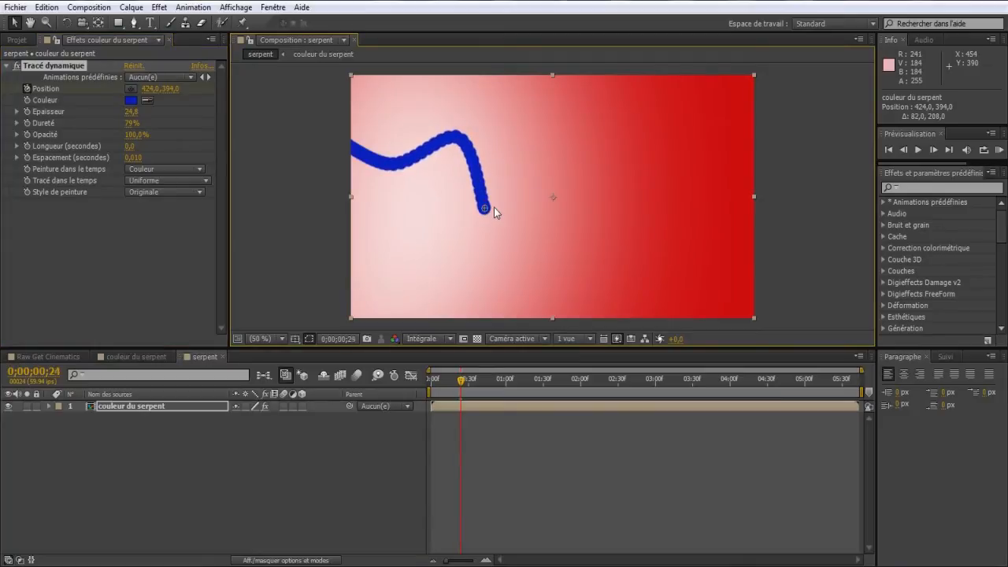
key(Page_Down)
key(Page_Down)
key(Page_Down)
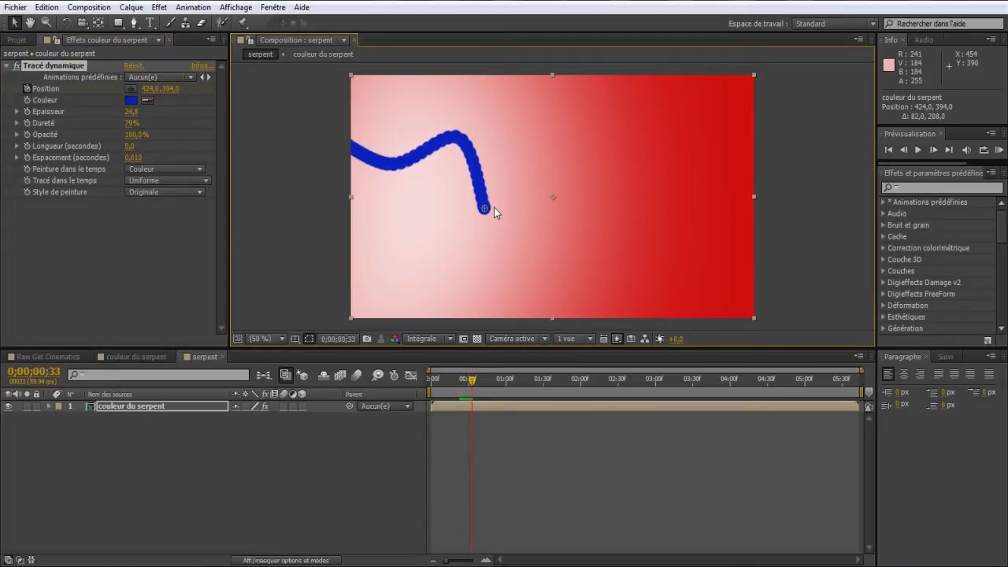
mouse_move(484, 208)
mouse_down()
mouse_move(535, 218)
mouse_move(560, 193)
mouse_up()
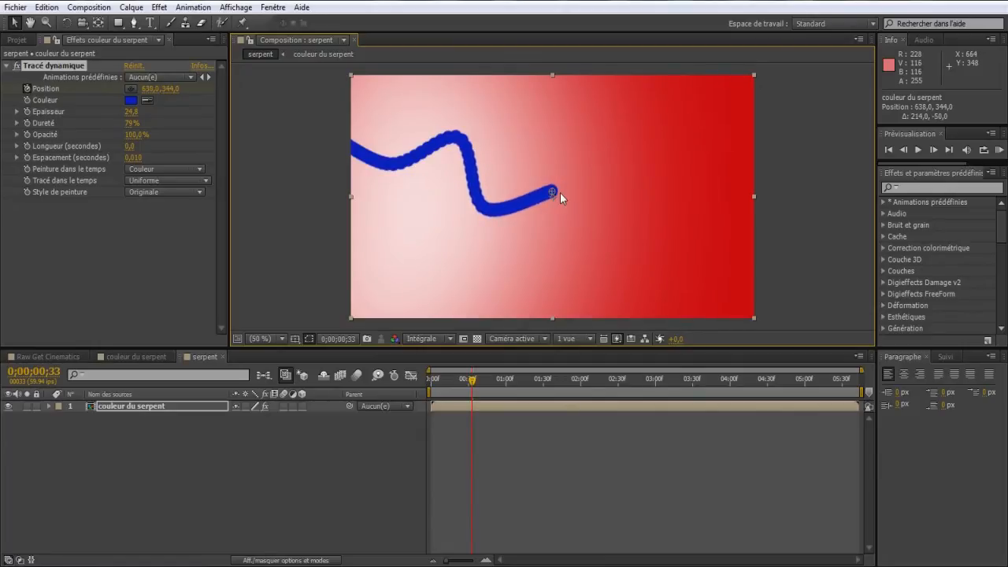
- Turn the stroke upward to 668, 204 with a Position keyframe at 0;00;00;42
key(Page_Down)
key(Page_Down)
key(Page_Down)
key(Page_Down)
key(Page_Down)
key(Page_Down)
key(Page_Down)
key(Page_Down)
key(Page_Down)
drag(554, 190, 563, 142)
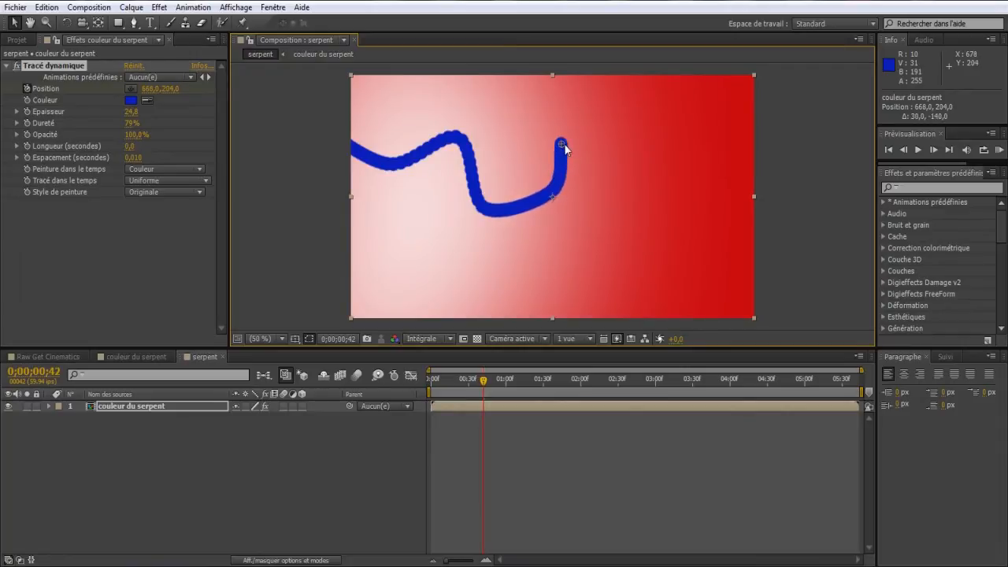
- Carry the stroke across to 936, 174 with a Position keyframe at 0;00;00;50
key(Page_Down)
key(Page_Down)
key(Page_Down)
key(Page_Down)
key(Page_Down)
key(Page_Down)
key(Page_Down)
key(Page_Down)
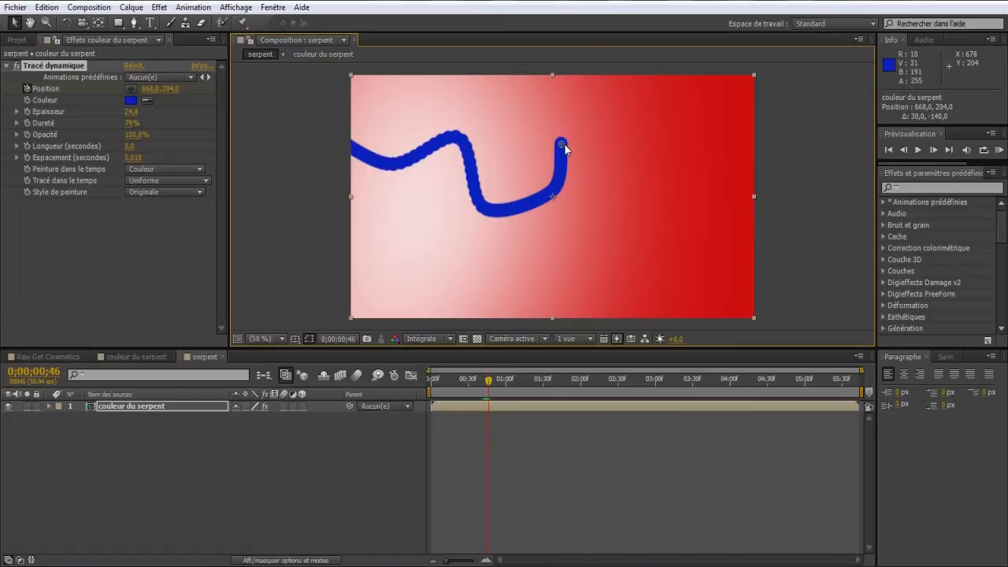
mouse_move(563, 144)
mouse_down()
mouse_move(578, 144)
mouse_move(616, 184)
mouse_move(651, 128)
mouse_move(648, 136)
mouse_up()
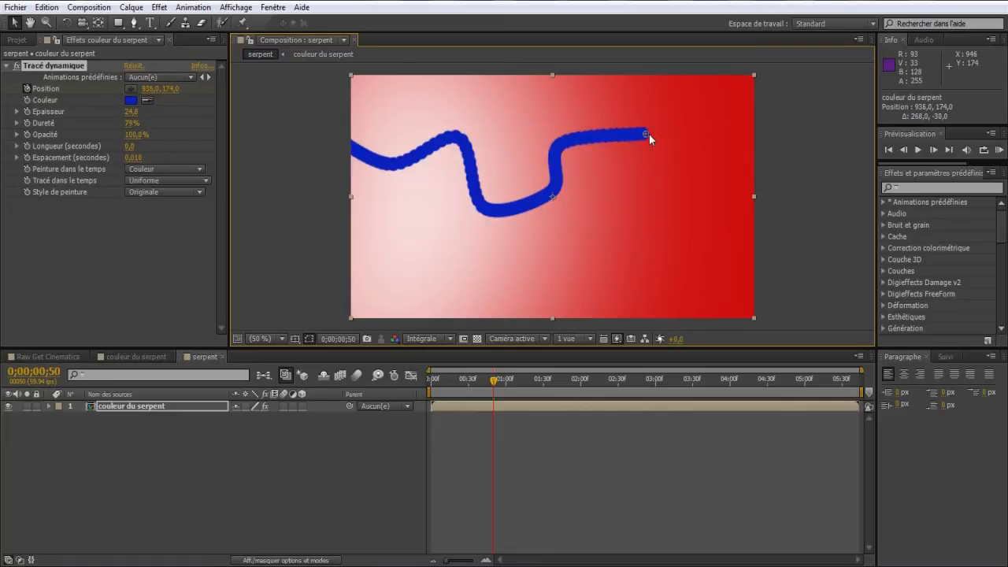
- Curve the stroke down to mid-height on the red side of the image with a Position keyframe at 0;00;00;57
key(Page_Down)
key(Page_Down)
key(Page_Down)
key(Page_Down)
key(Page_Down)
key(Page_Down)
key(Page_Down)
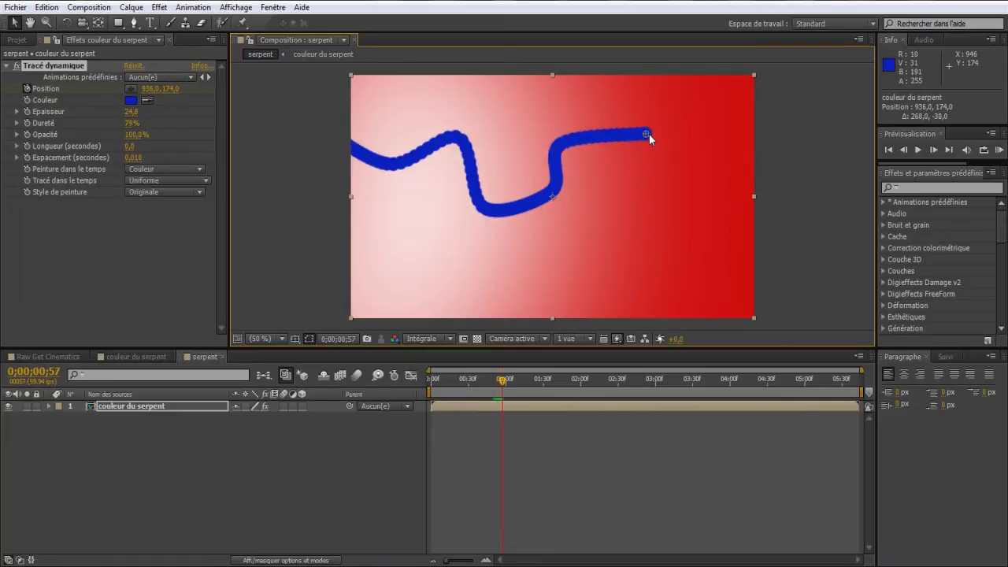
mouse_move(647, 134)
mouse_down()
mouse_move(668, 209)
mouse_move(682, 209)
mouse_up()
- Advance about seven frames and keyframe the brush Position at 990, 568 to continue the curve downward
key(Page_Down)
key(Page_Down)
key(Page_Down)
key(Page_Down)
key(Page_Down)
key(Page_Down)
key(Page_Down)
mouse_move(683, 209)
mouse_down()
mouse_move(659, 238)
mouse_move(663, 267)
mouse_up()
- Curve the stroke back toward the image's lower middle at 784, 646 with a Position keyframe at 0;00;01;12
key(Page_Down)
key(Page_Down)
key(Page_Down)
key(Page_Down)
key(Page_Down)
key(Page_Down)
key(Page_Down)
key(Page_Down)
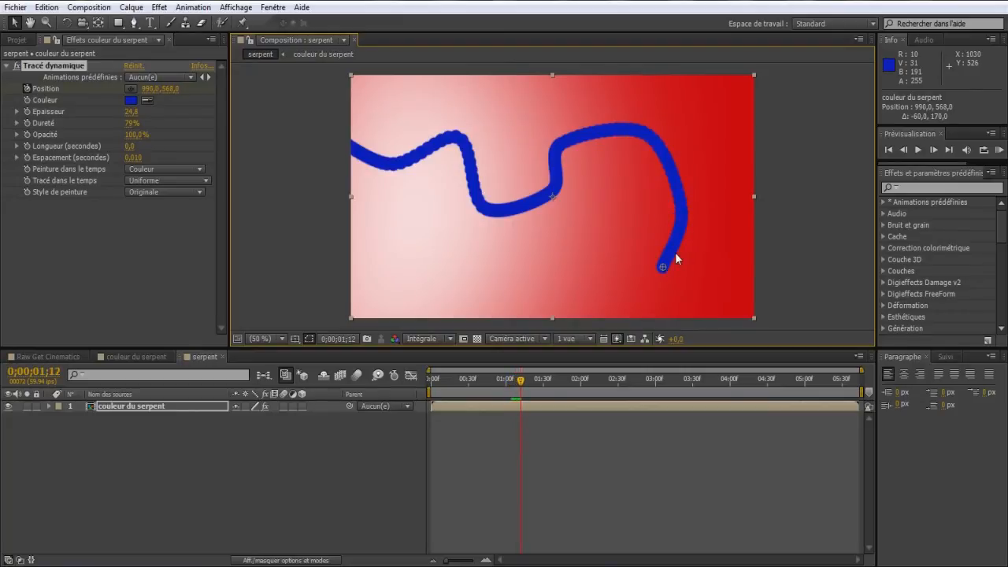
drag(657, 267, 604, 291)
- Add a Position keyframe at 0;00;01;16, running the stroke along the lower part of the image to 494, 650
key(Page_Down)
key(Page_Down)
key(Page_Down)
key(Page_Down)
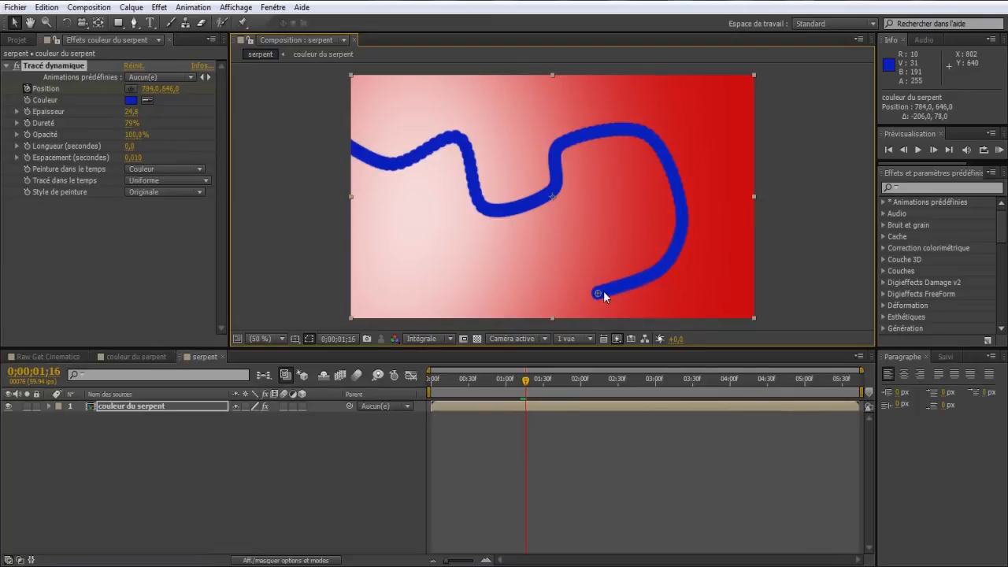
drag(599, 295, 506, 296)
- Advance about nine frames and keyframe the brush Position at 144, 642 to continue toward the pale side
key(Page_Down)
key(Page_Down)
key(Page_Down)
key(Page_Down)
key(Page_Down)
key(Page_Down)
key(Page_Down)
key(Page_Down)
key(Page_Down)
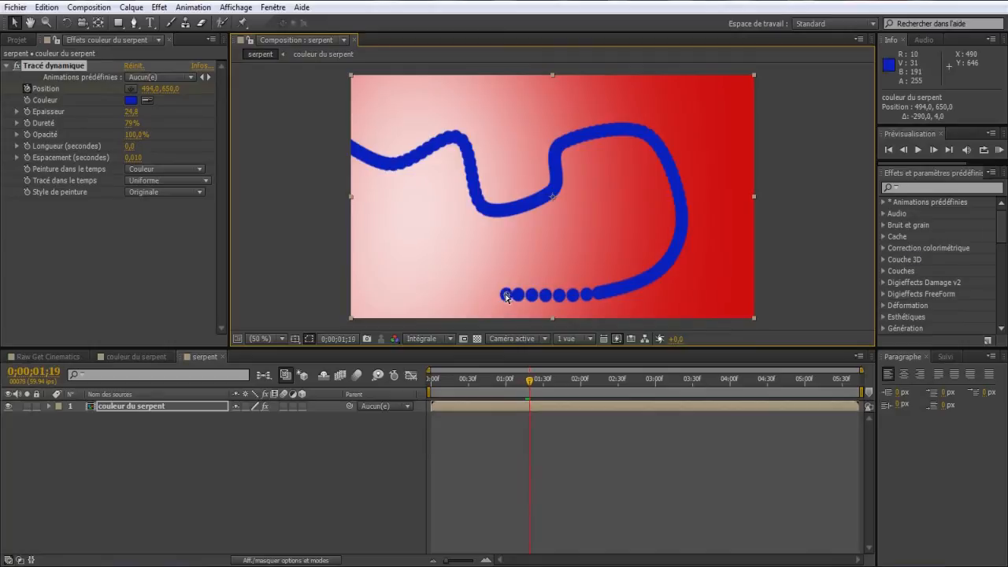
drag(505, 295, 397, 293)
- Take the stroke out of the frame to -106, 620 with a Position keyframe at 0;00;01;33
key(Page_Down)
key(Page_Down)
key(Page_Down)
key(Page_Down)
key(Page_Down)
key(Page_Down)
key(Page_Down)
key(Page_Down)
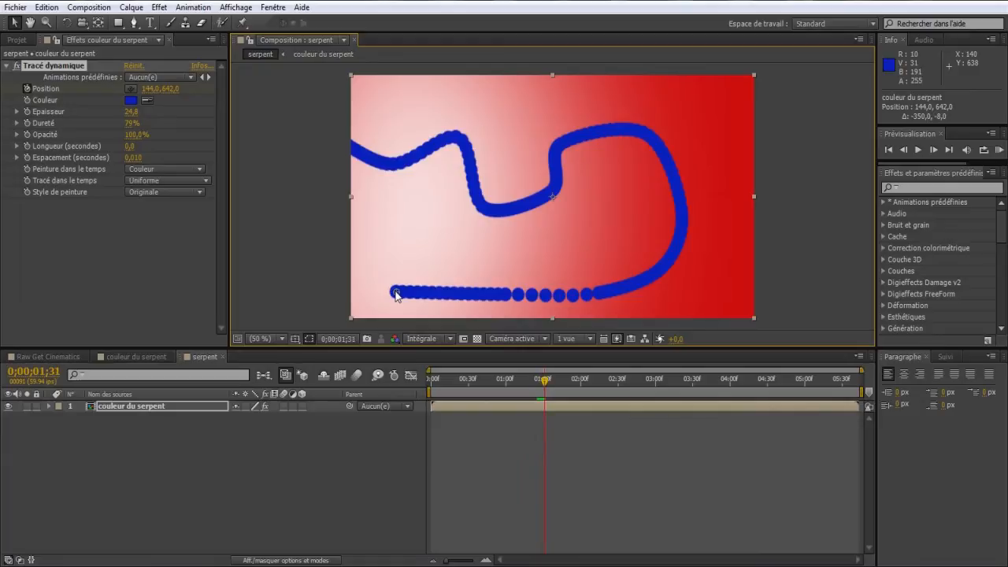
drag(396, 294, 317, 284)
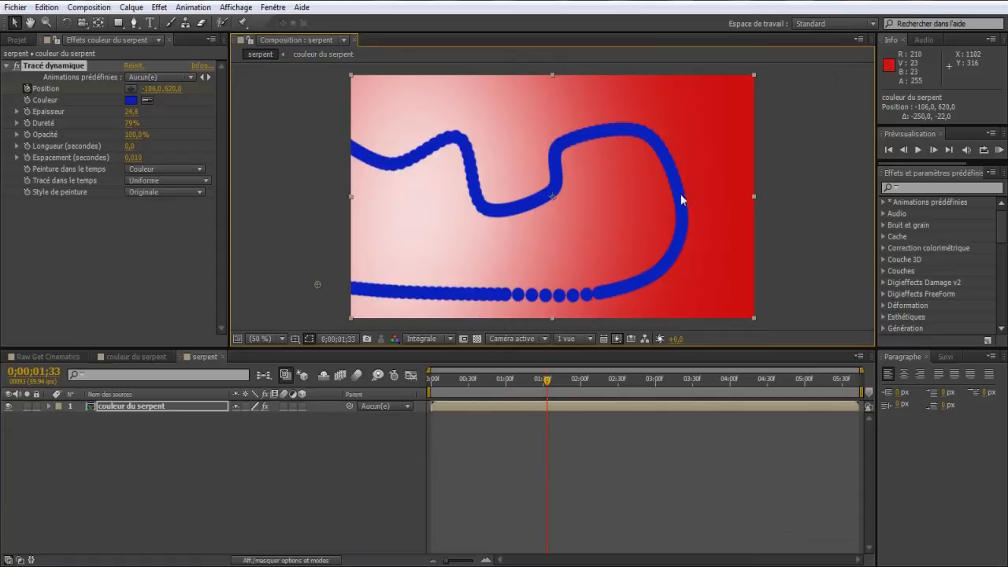
- Close the gaps in the stroke by changing the 0;00;01;16 Position keyframe to 614, 654 and shifting it to 0;00;01;18
click(49, 404)
click(59, 416)
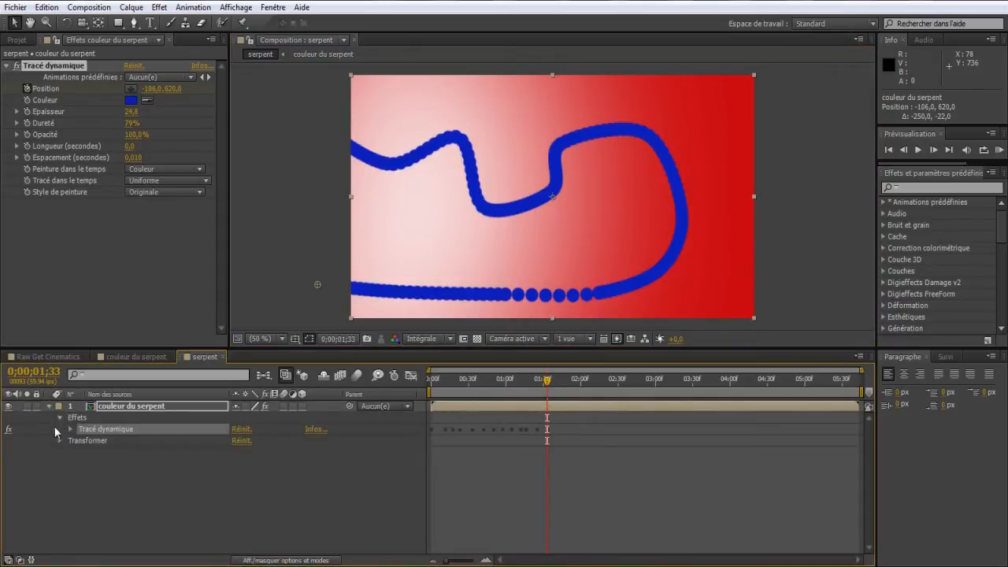
click(71, 429)
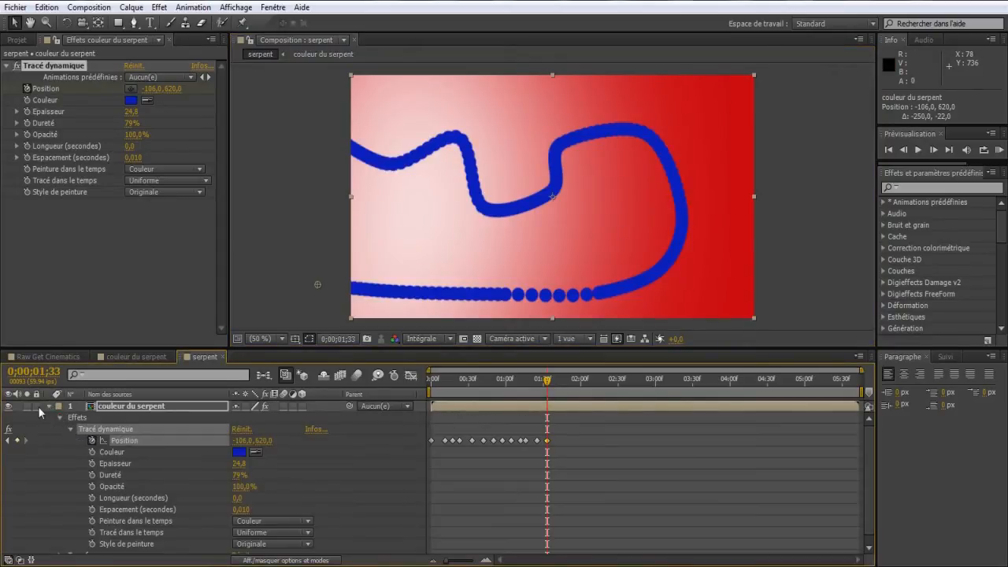
click(7, 441)
click(7, 441)
drag(508, 303, 546, 301)
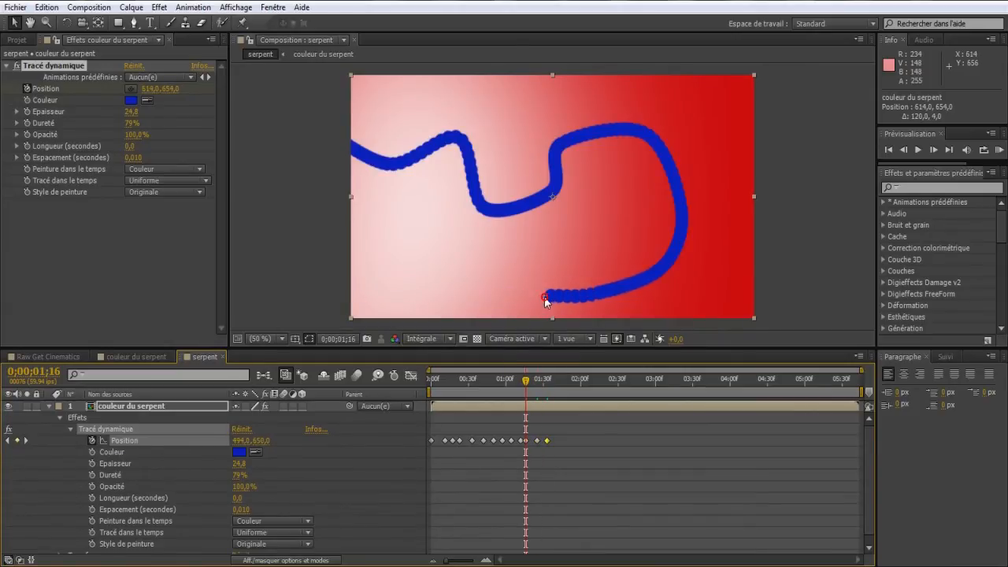
drag(524, 441, 529, 447)
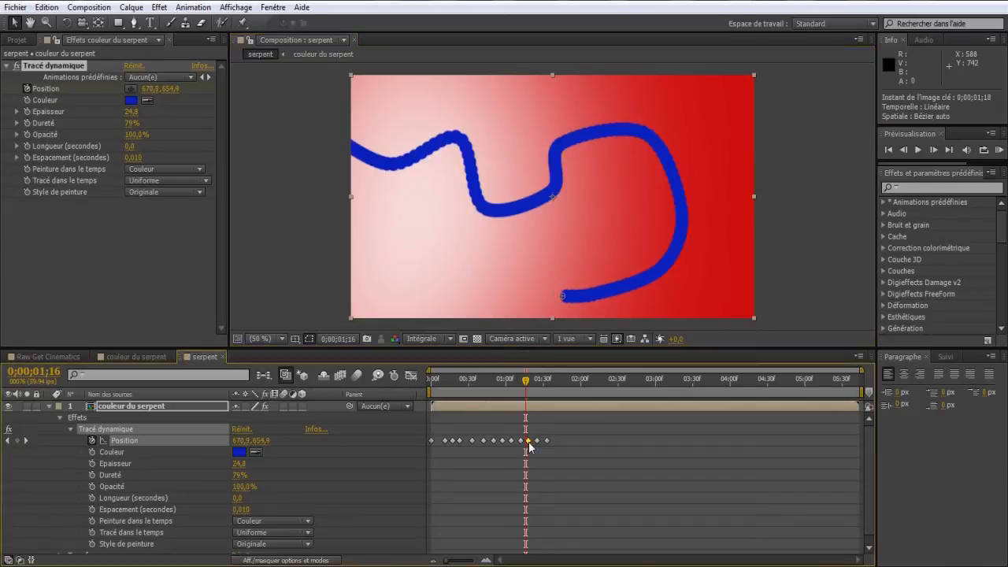
- Set the Tracé dynamique Epaisseur to 40 and the Style de peinture to Afficher originale
click(129, 112)
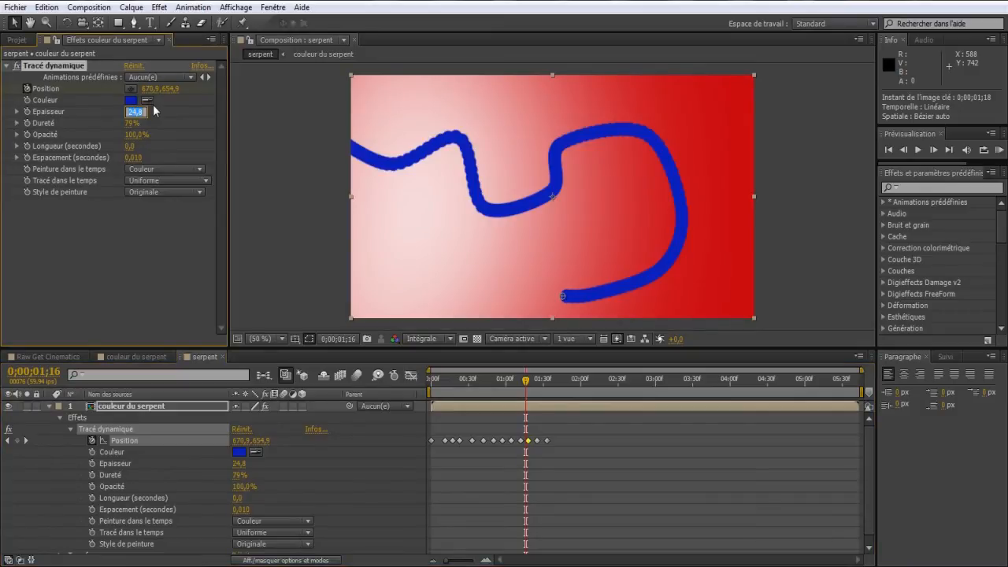
text(40)
key(Return)
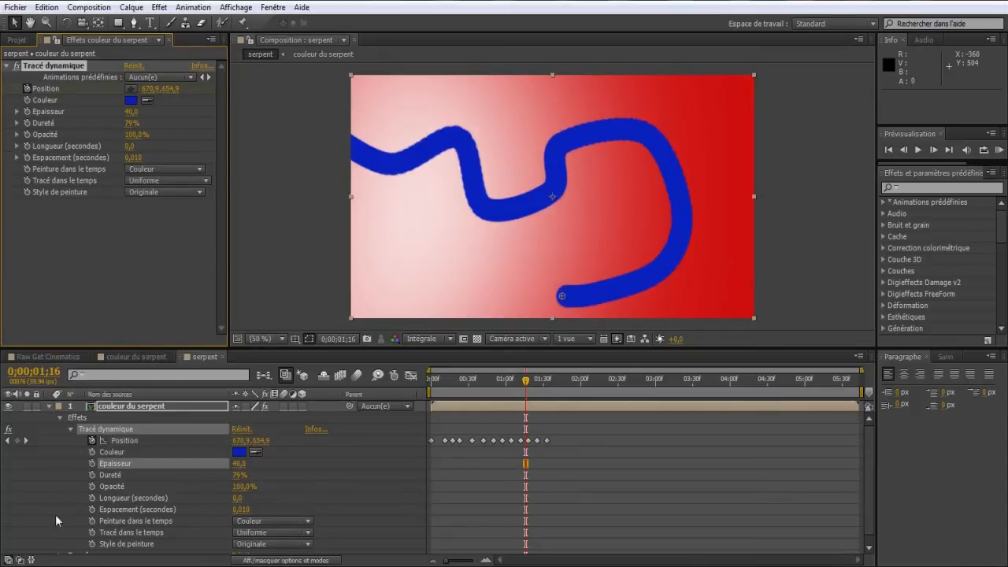
click(48, 406)
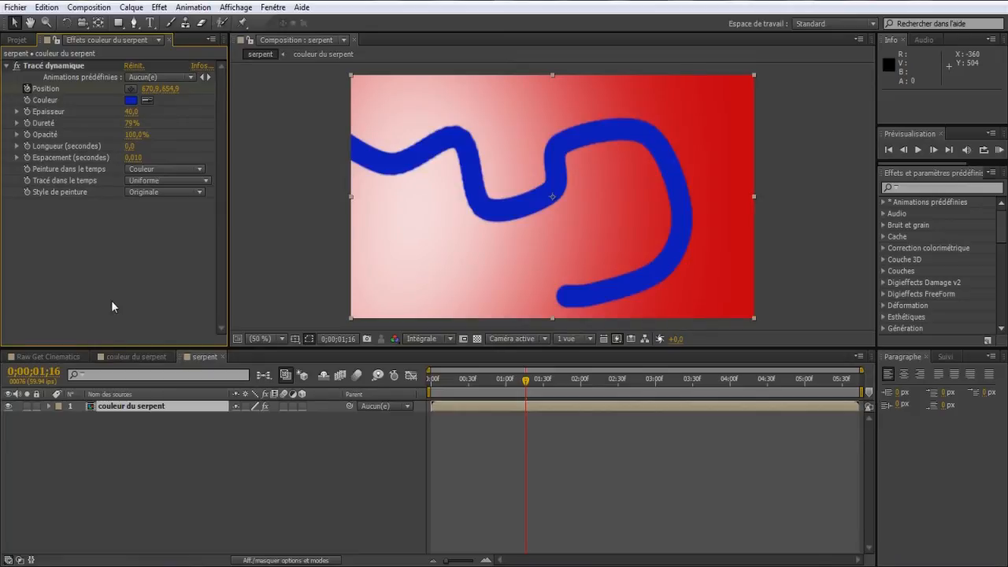
click(178, 193)
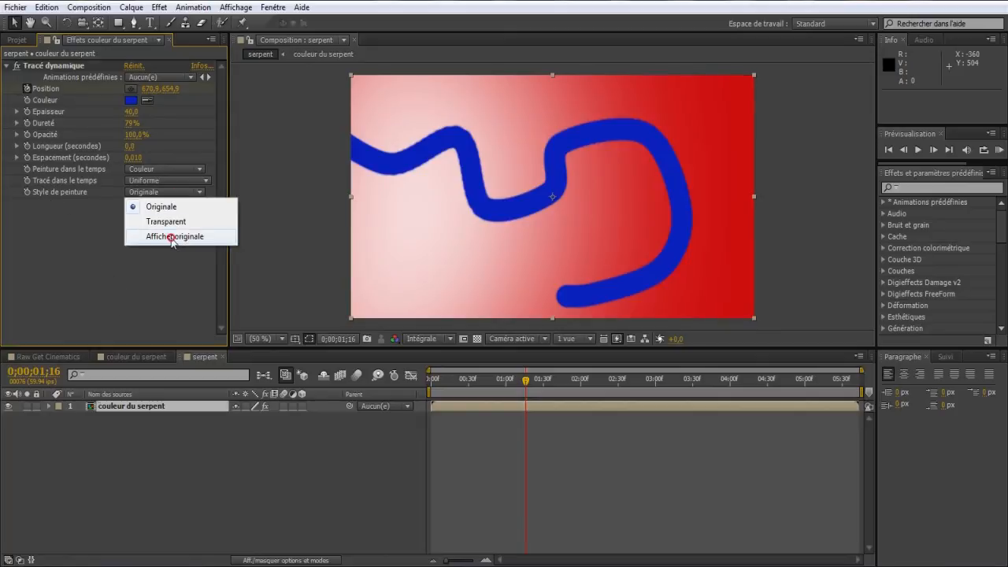
click(171, 238)
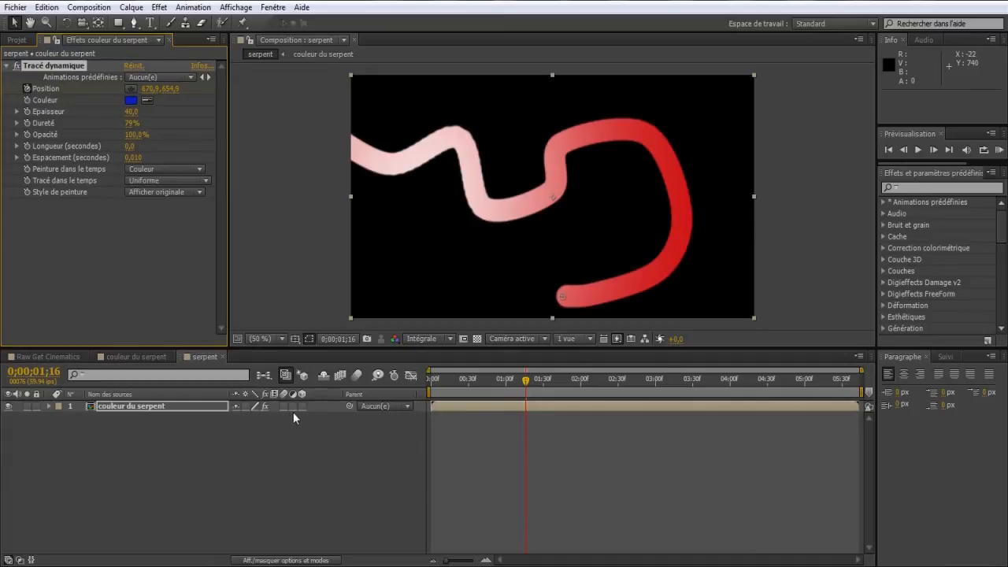
- Add the serpent composition as the uppermost layer of the Raw Get Cinematics composition
click(61, 357)
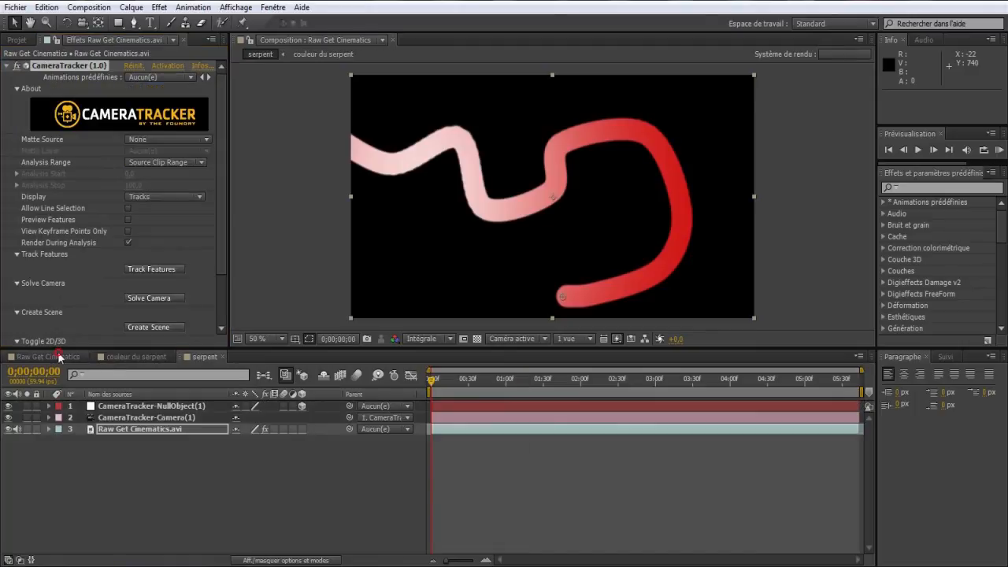
click(8, 57)
click(17, 39)
click(79, 288)
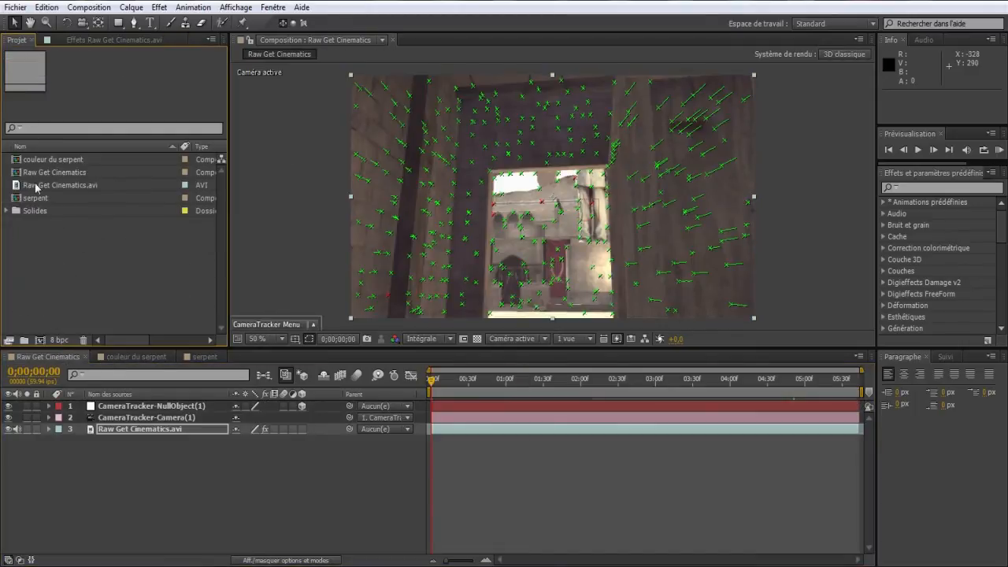
click(197, 492)
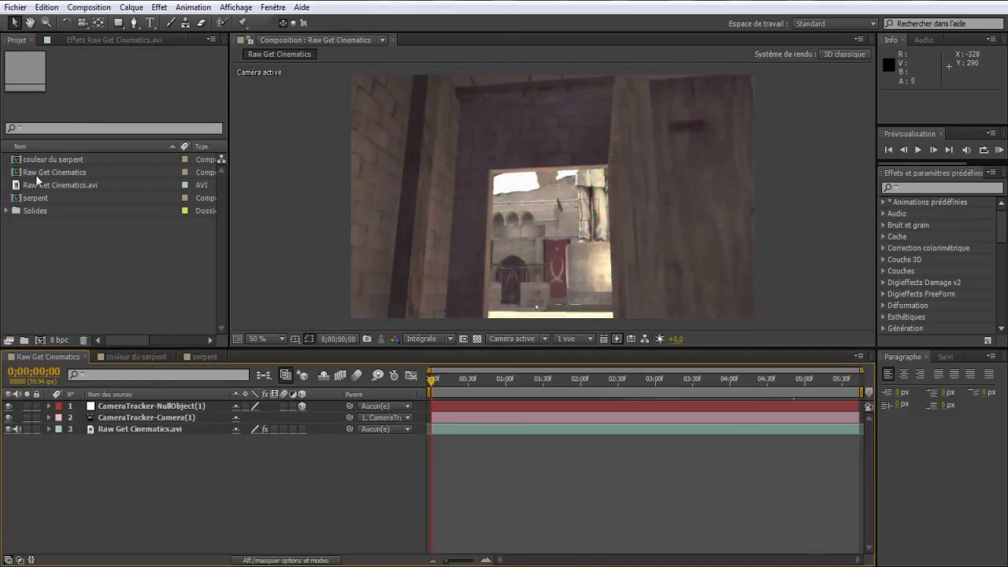
drag(35, 198, 130, 408)
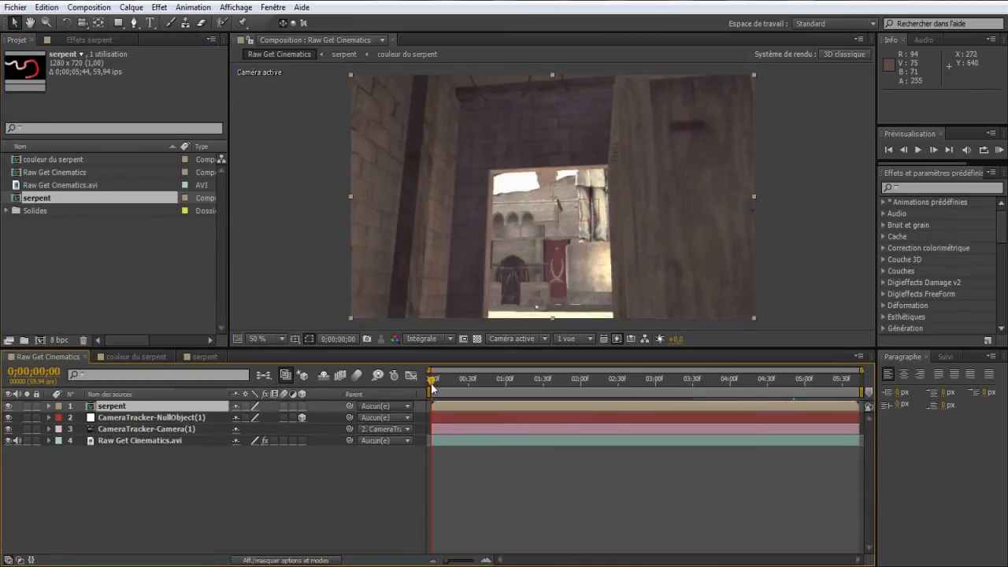
- Preview the flat serpent layer over the footage, make it a 3D layer and check it up to 0;00;02;17
mouse_move(432, 378)
mouse_down()
mouse_move(555, 353)
mouse_move(490, 350)
mouse_move(488, 384)
mouse_move(520, 379)
mouse_up()
click(565, 376)
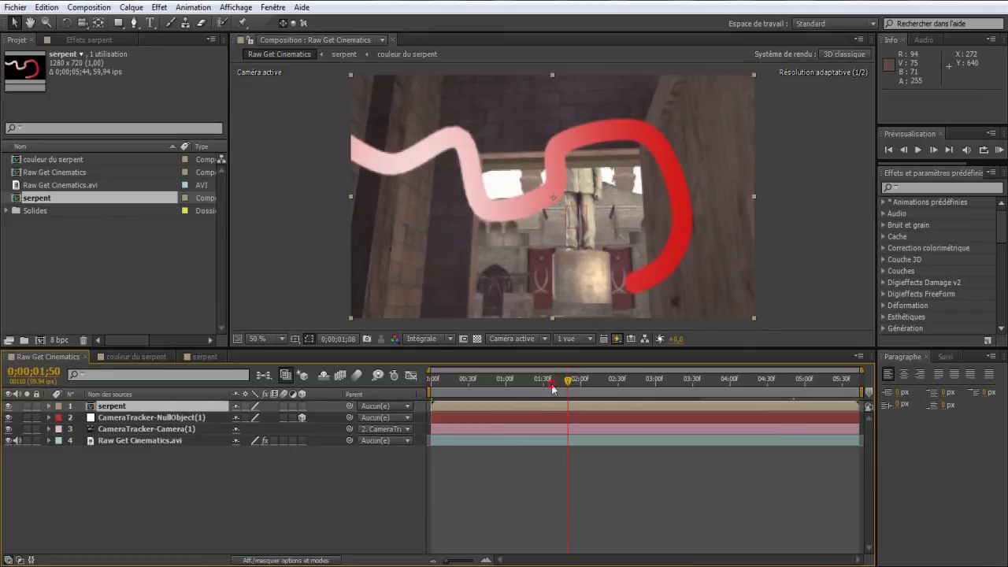
click(539, 388)
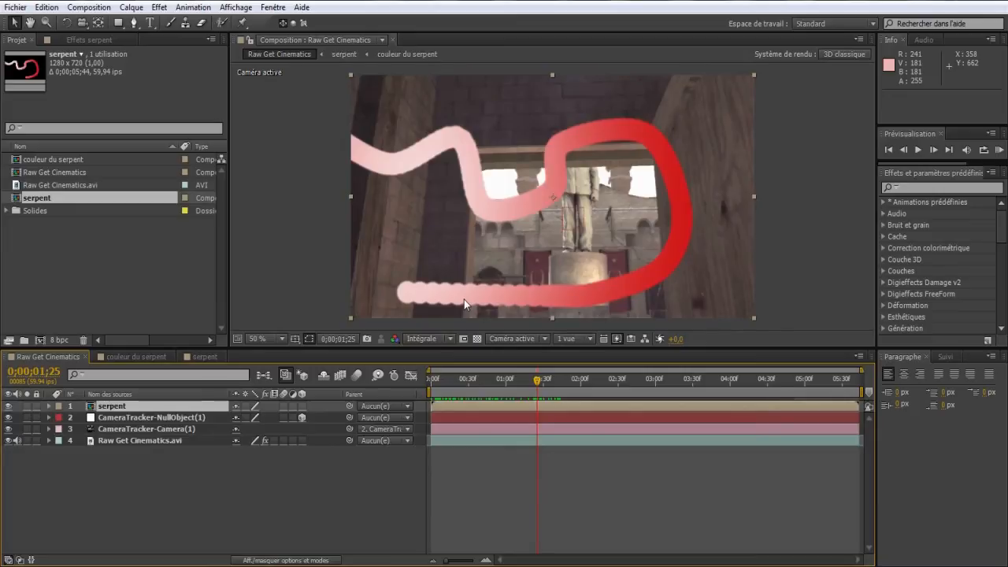
drag(537, 382, 406, 398)
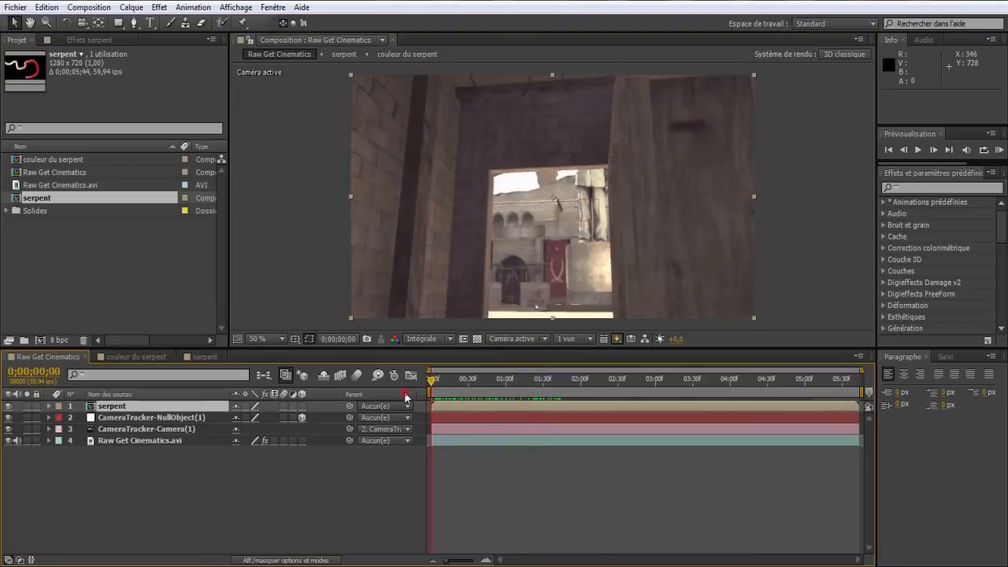
click(302, 406)
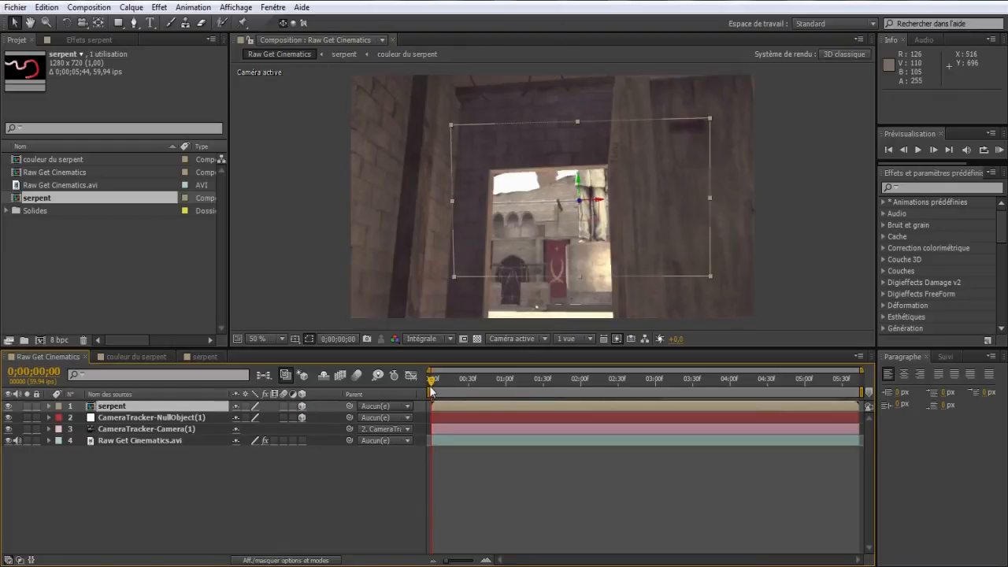
drag(433, 379, 602, 382)
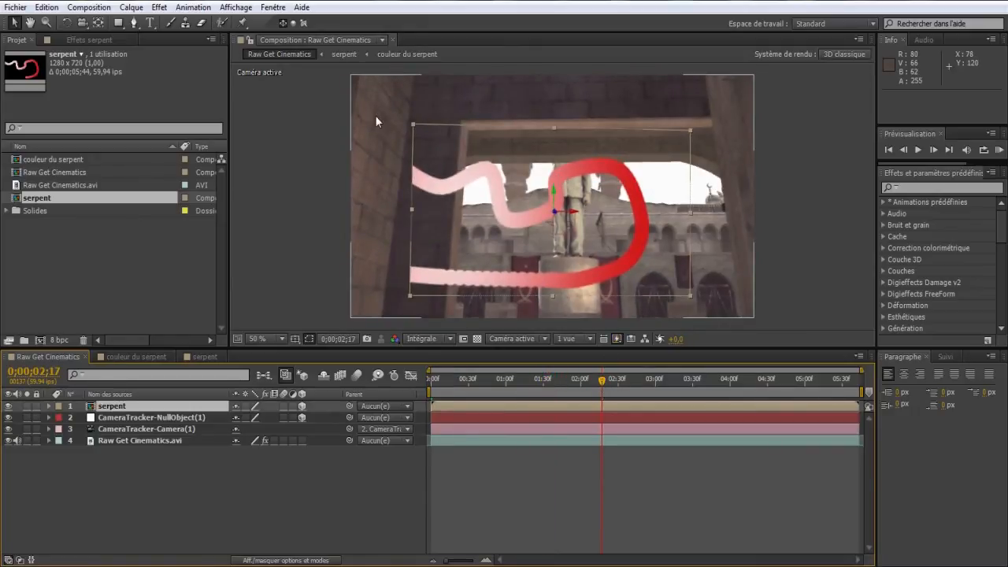
- Tilt the serpent layer around the statue with Rotation X 64°, Y 33° and Z 124°, widening its X scale to 108,3 %
click(50, 406)
click(59, 419)
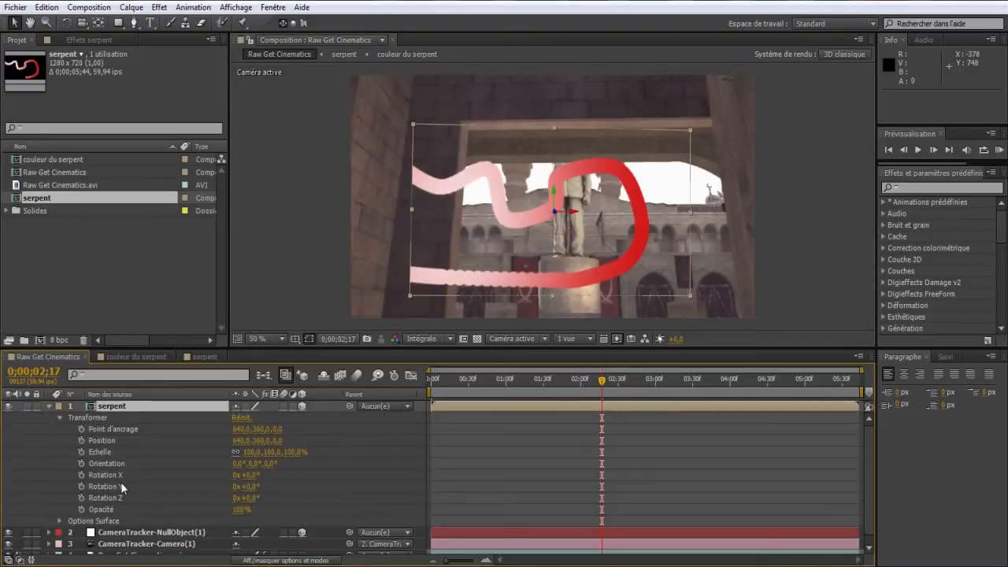
drag(244, 487, 315, 485)
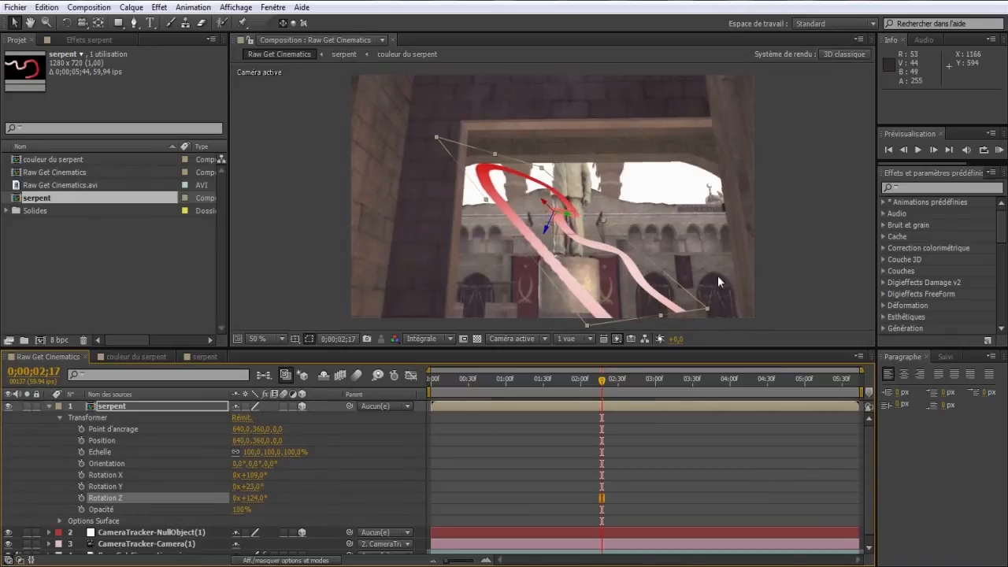
drag(661, 316, 717, 321)
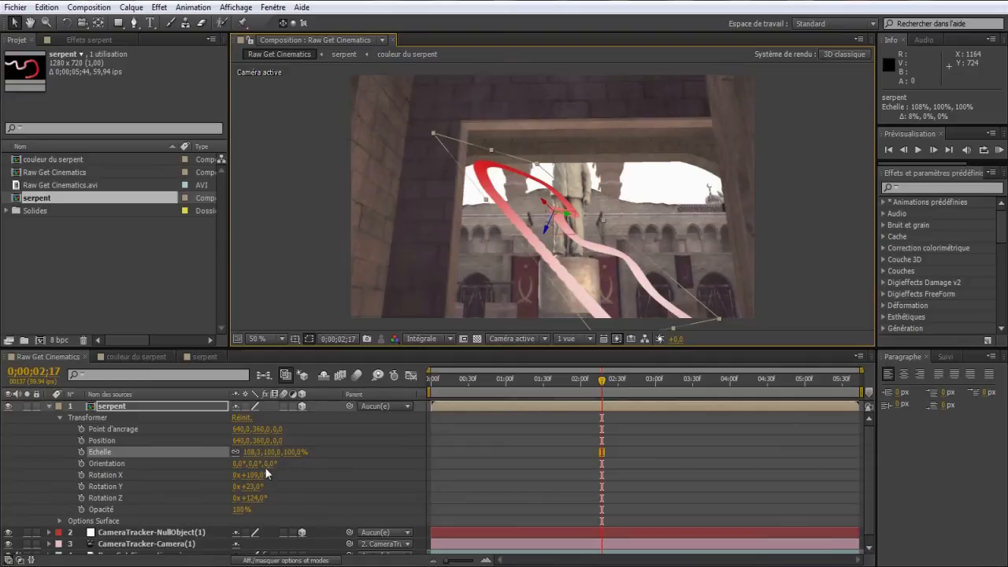
drag(251, 475, 210, 458)
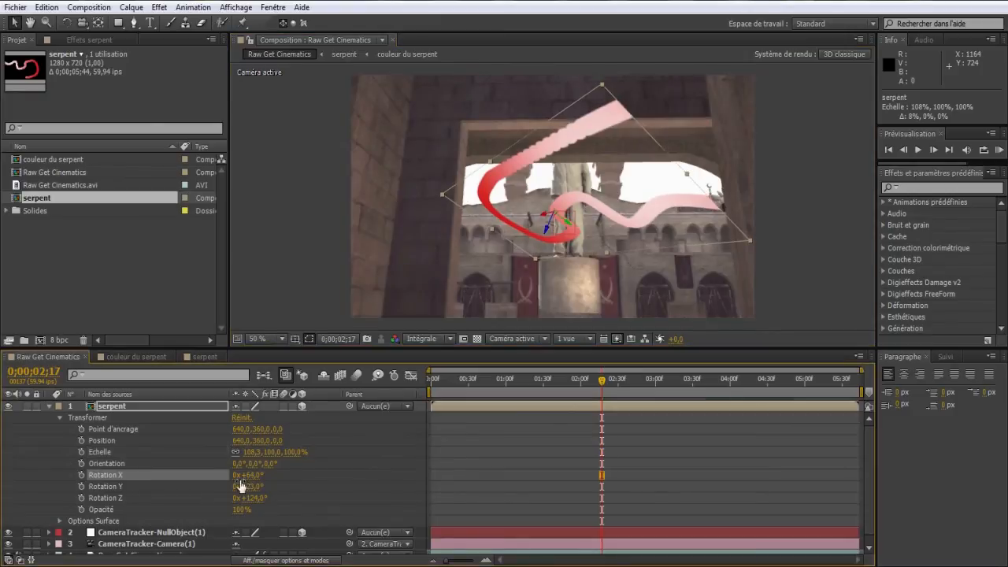
drag(255, 486, 257, 486)
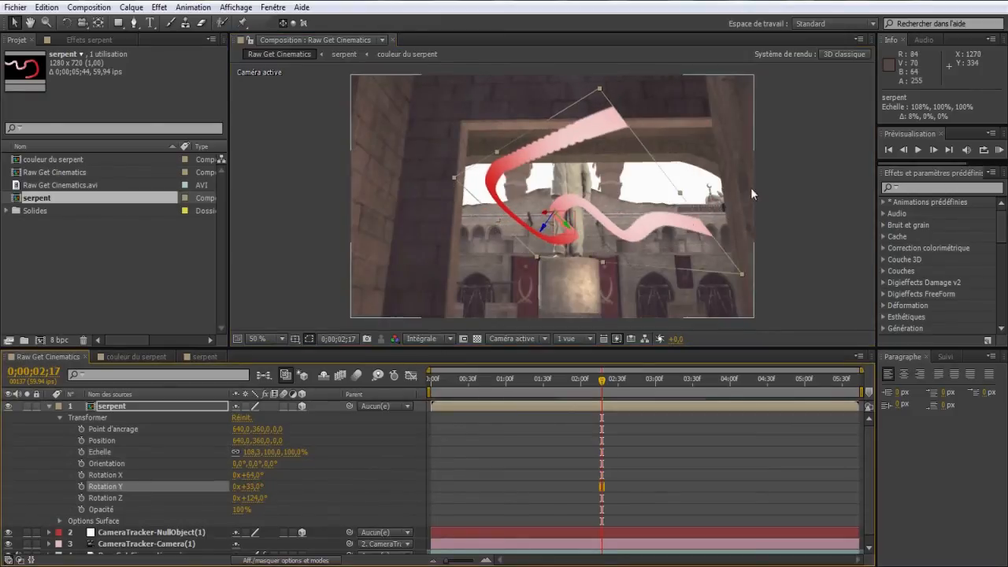
- Refine the serpent layer's placement with X scale 146,5 %, Position 828,9, 349,6, -8,9 and Rotation Z 106°
drag(678, 194, 779, 194)
drag(738, 191, 788, 196)
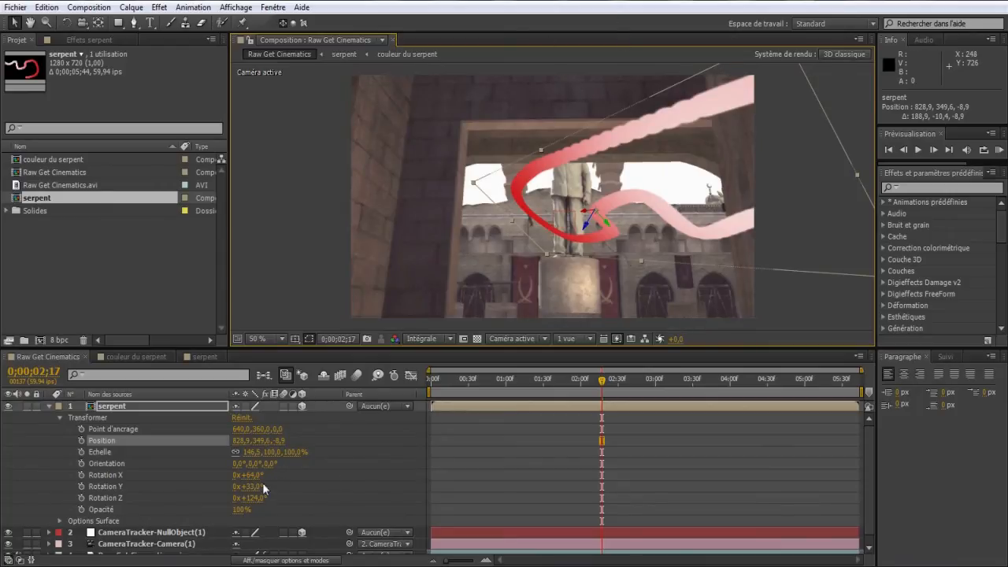
drag(250, 497, 235, 497)
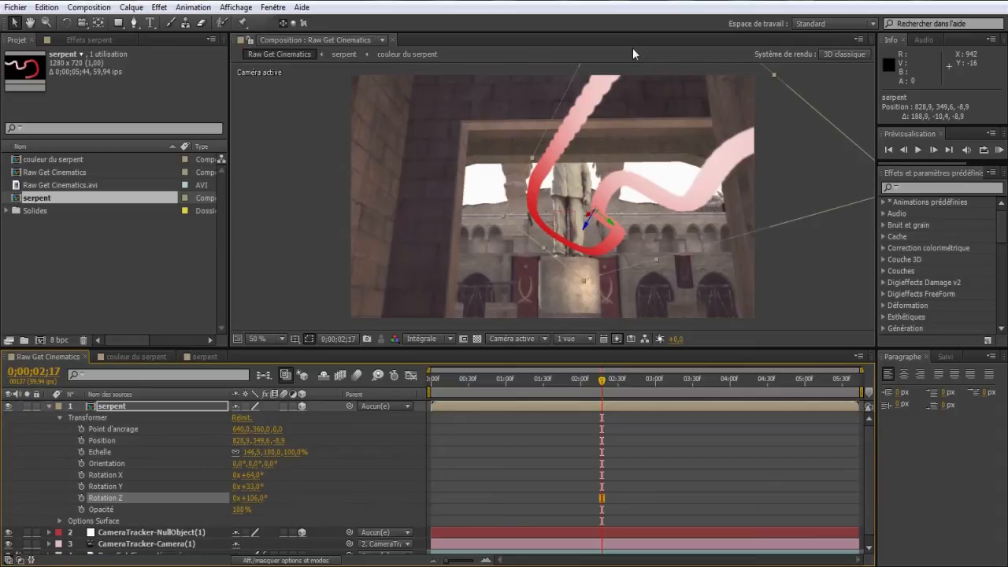
- In the serpent composition, lower the last three Tracé dynamique Position keyframes toward the frame's lower edge, with the final one at -108, 708
click(199, 357)
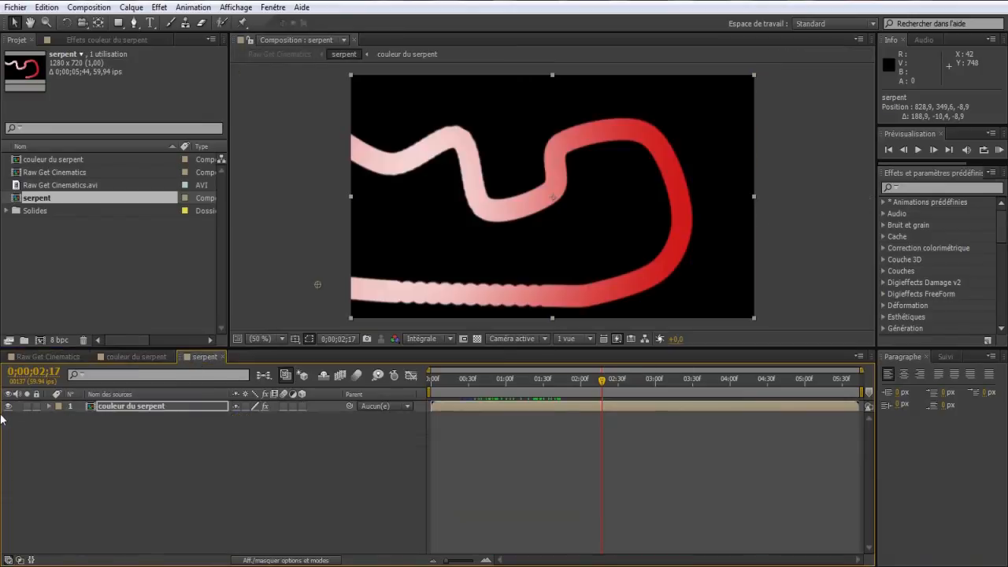
click(48, 407)
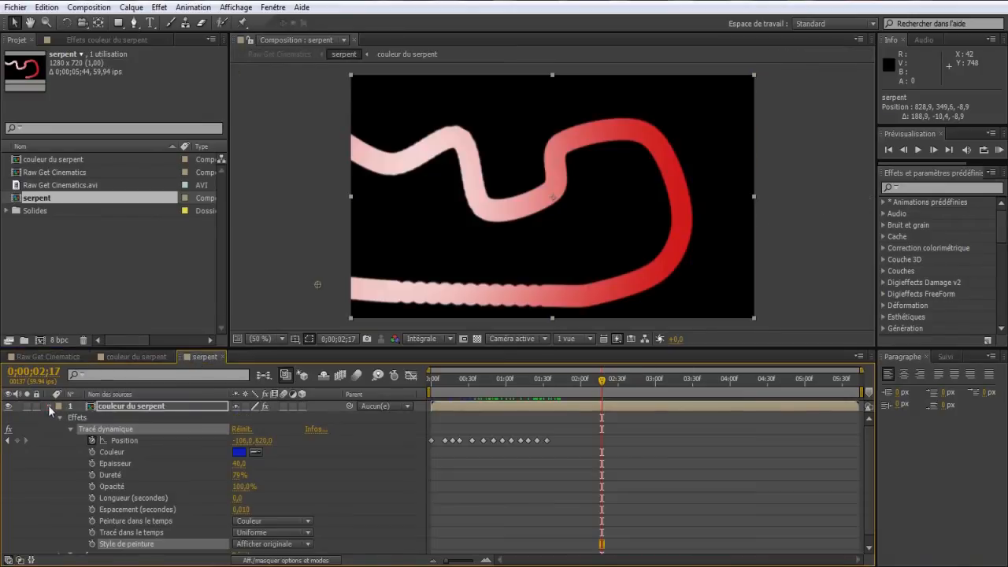
click(8, 442)
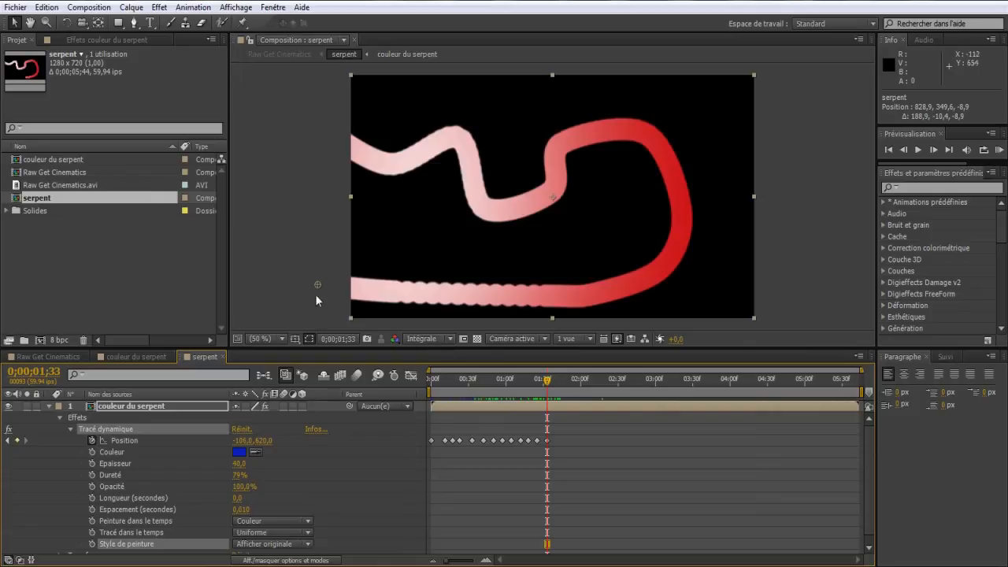
mouse_move(319, 290)
mouse_down()
mouse_move(302, 341)
mouse_move(319, 320)
mouse_up()
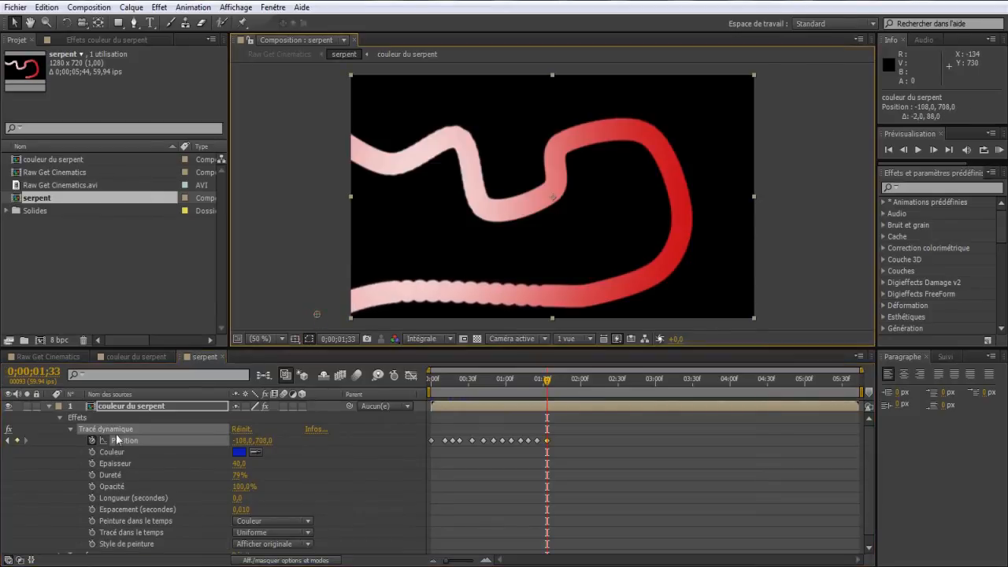
click(8, 440)
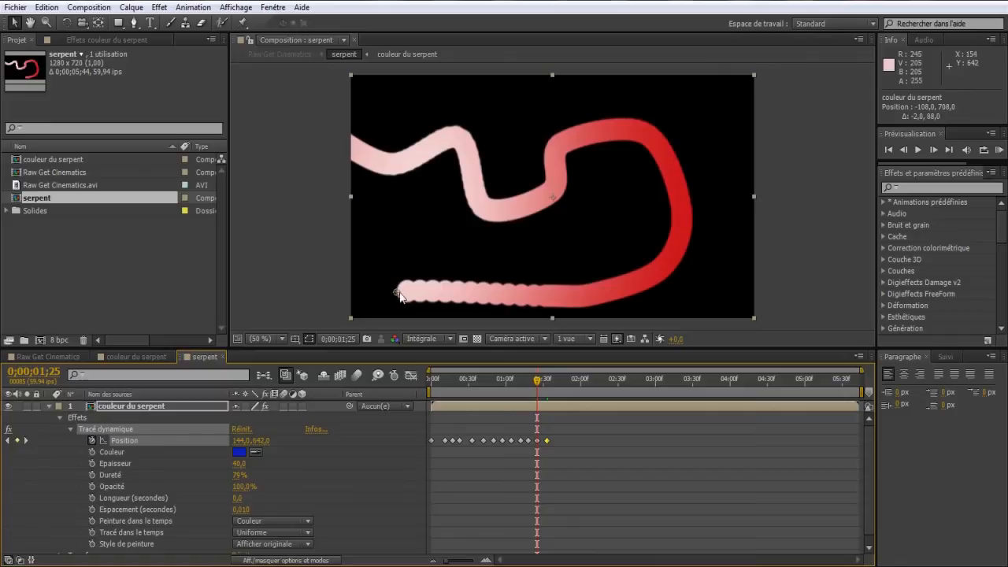
drag(399, 299, 412, 338)
click(8, 440)
mouse_move(545, 296)
mouse_down()
mouse_move(521, 321)
mouse_move(527, 311)
mouse_up()
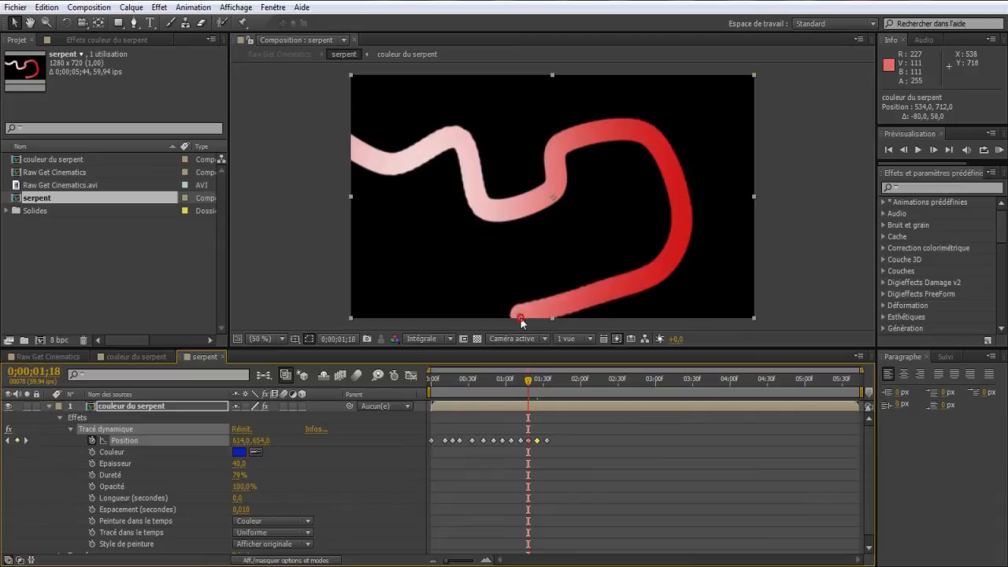
- Back in Raw Get Cinematics, check the ribbon against the footage and stretch the serpent layer's Y scale to 108,4 %
click(56, 357)
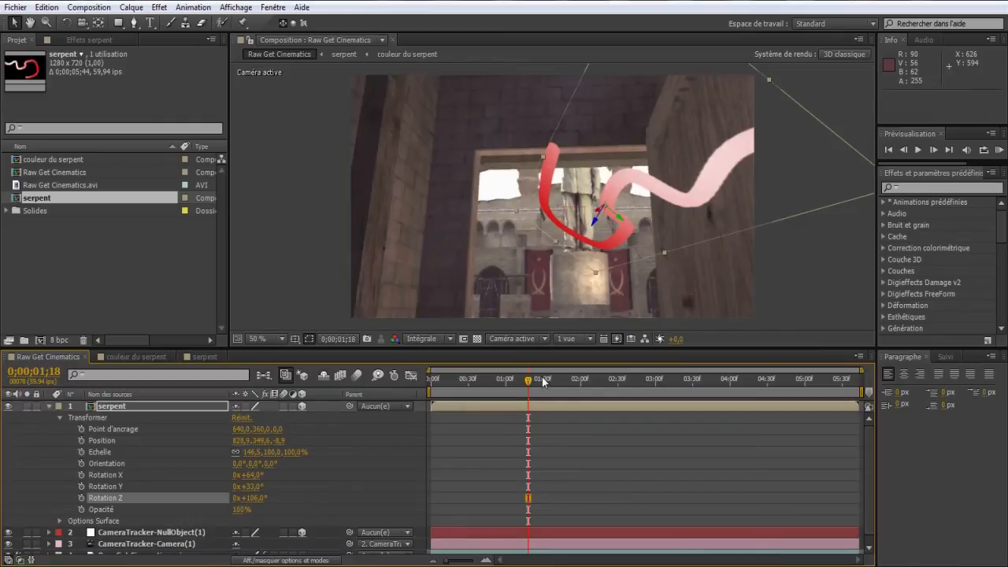
drag(530, 382, 581, 386)
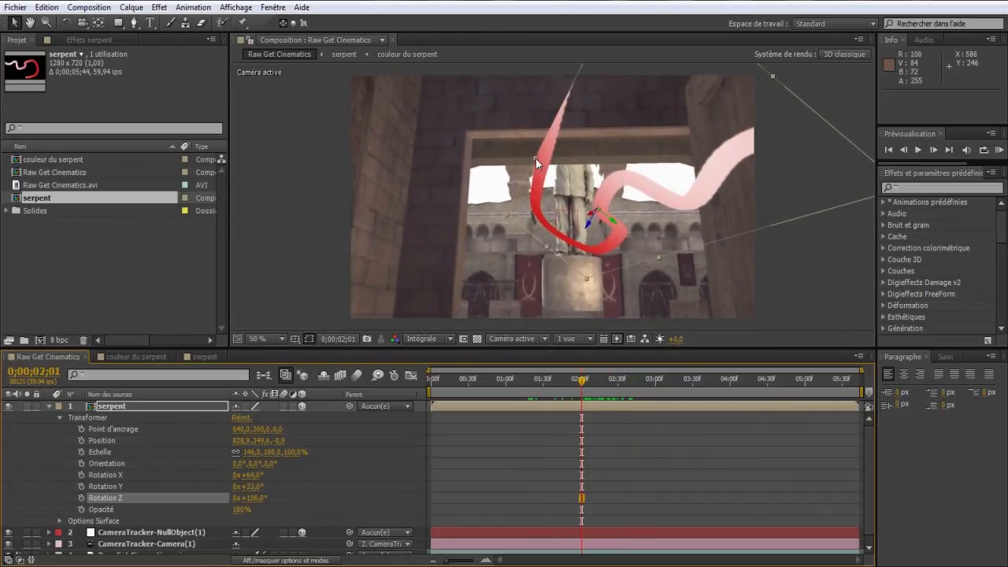
drag(533, 158, 528, 155)
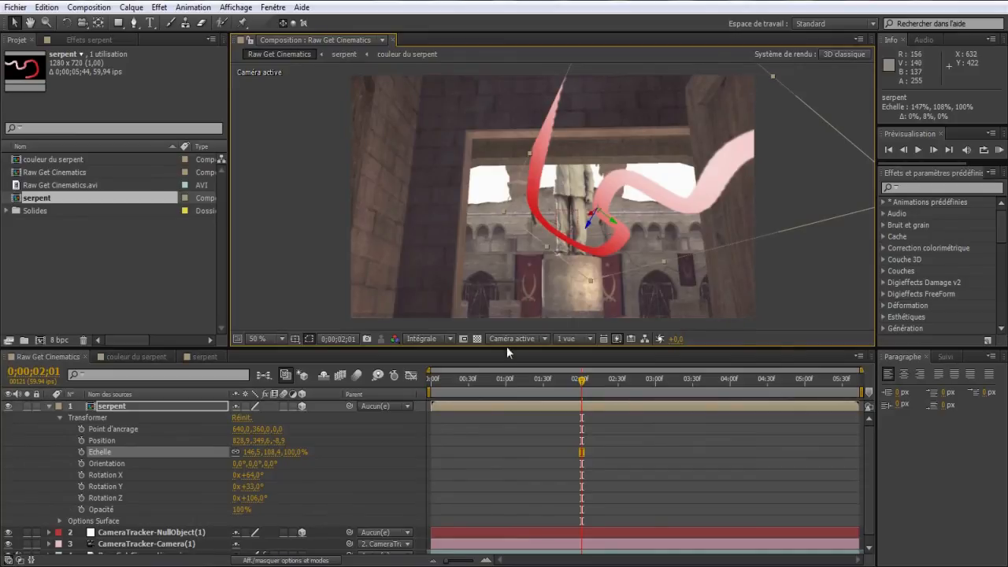
click(206, 359)
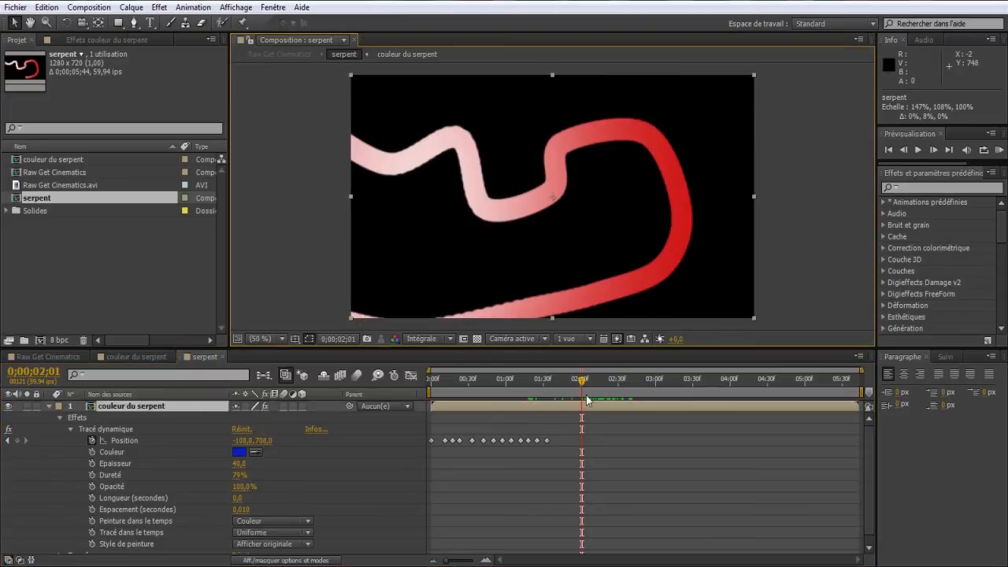
click(34, 357)
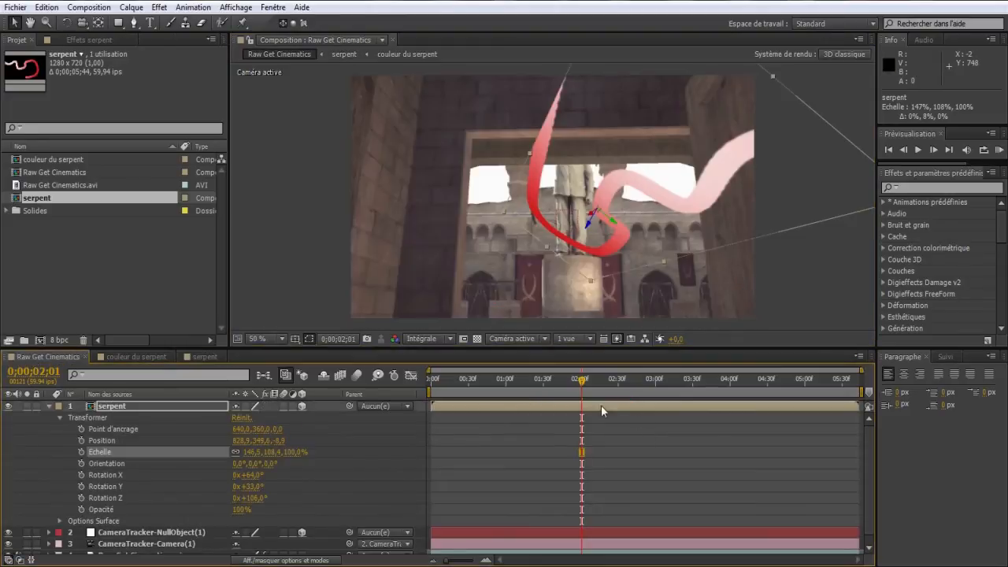
- Reposition the serpent layer at several frames so the ribbon wraps the statue, ending at Position 750,6, 296,3, -11,6
drag(581, 383, 472, 408)
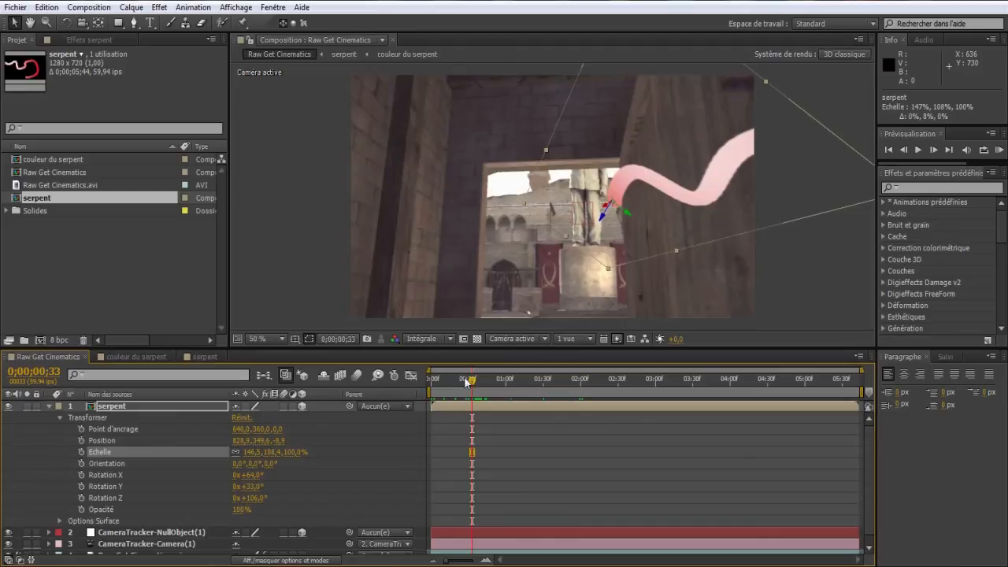
drag(470, 383, 484, 382)
drag(751, 206, 728, 223)
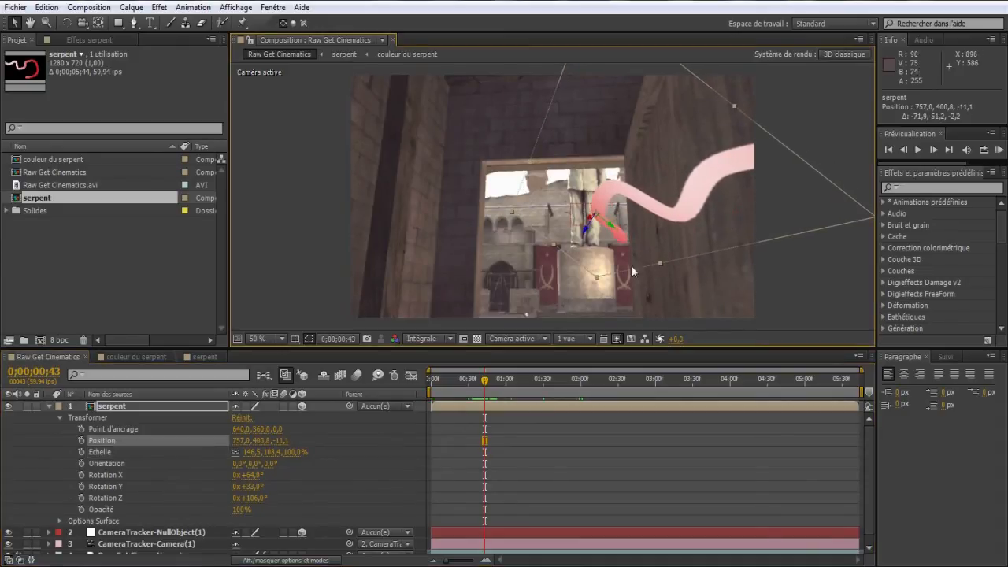
drag(485, 387, 515, 386)
drag(682, 213, 689, 181)
mouse_move(513, 381)
mouse_down()
mouse_move(484, 381)
mouse_move(494, 375)
mouse_up()
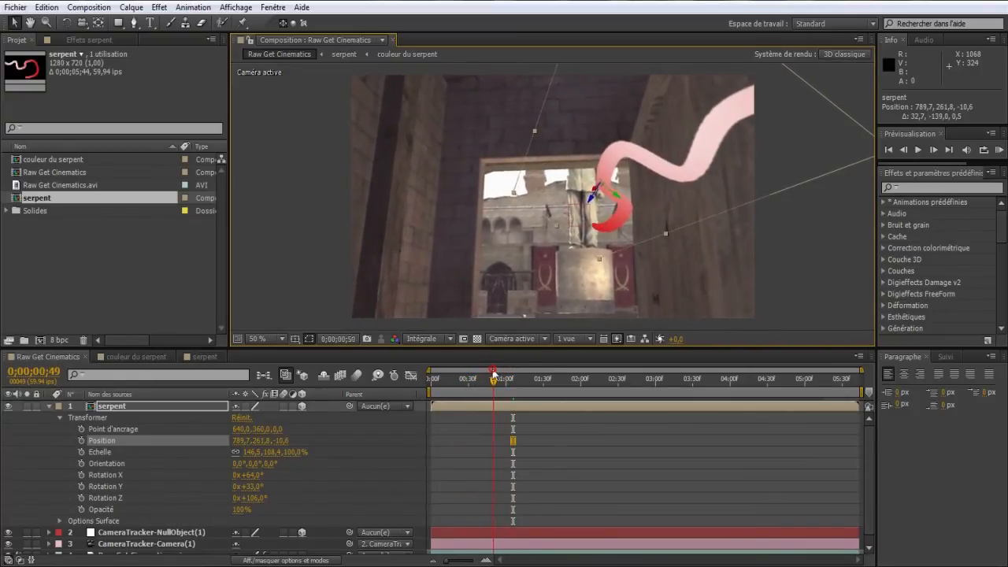
drag(711, 184, 702, 196)
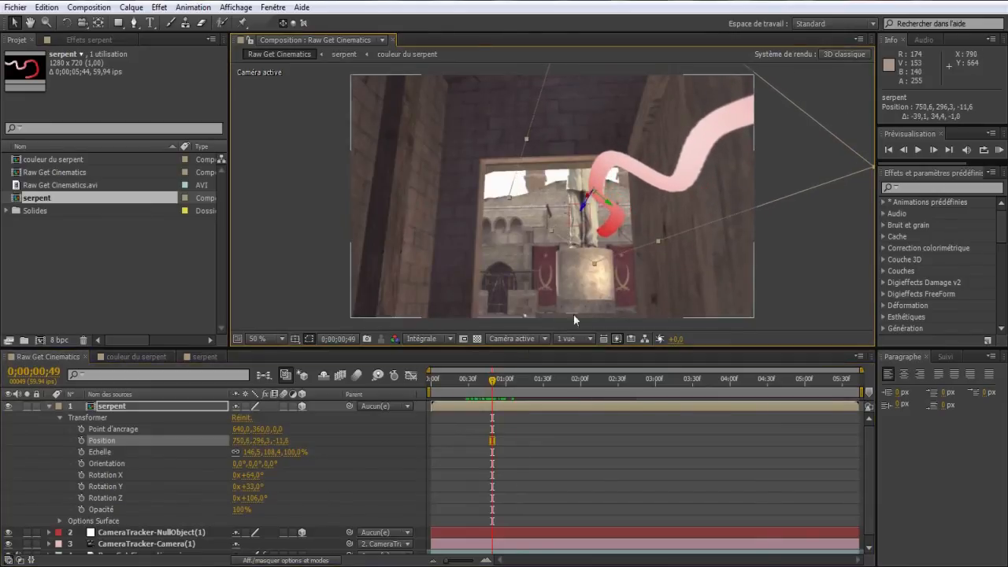
- Return to the first frame, collapse the serpent layer's properties and duplicate the Raw Get Cinematics.avi layer
drag(493, 378, 211, 443)
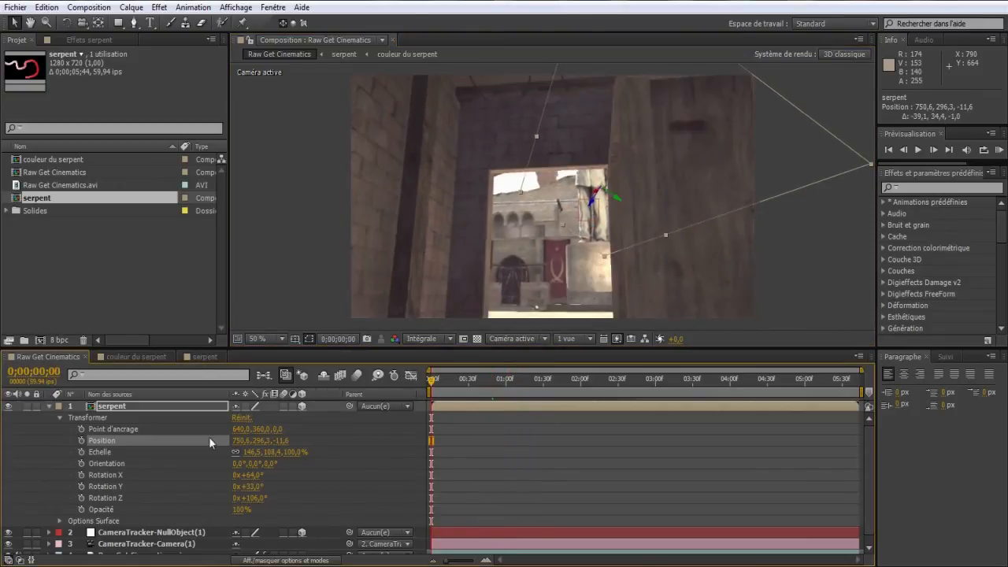
click(49, 406)
click(142, 441)
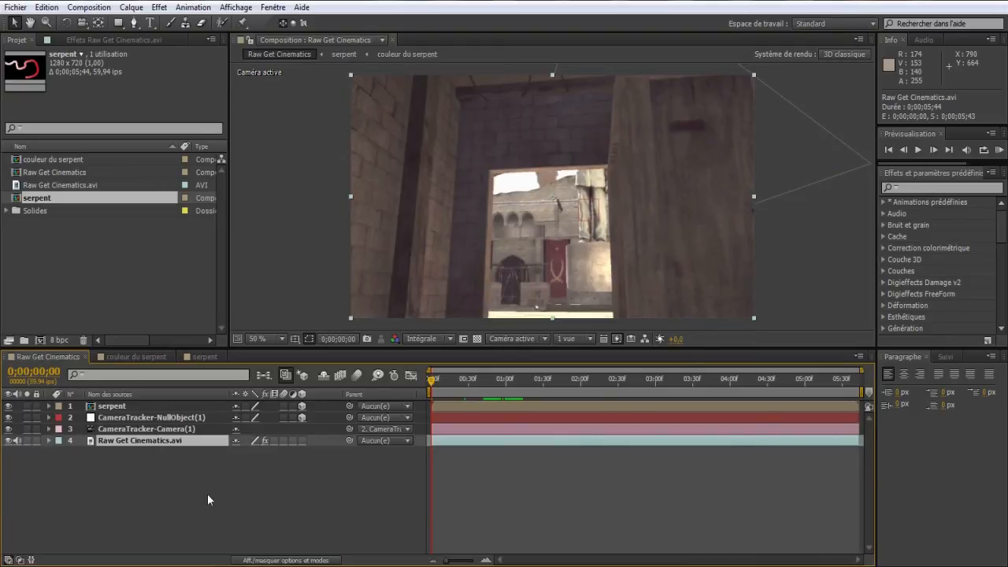
key(ctrl+d)
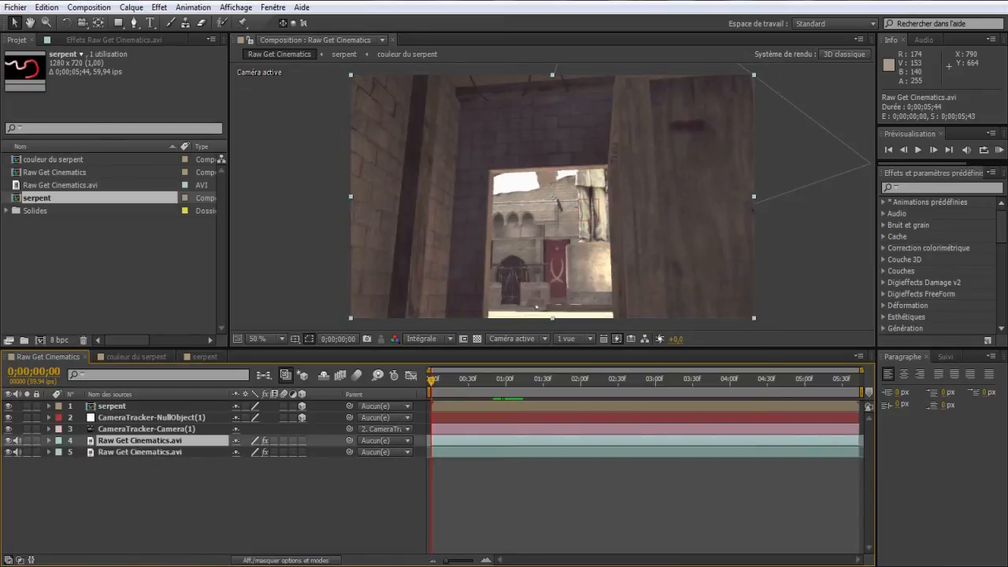
- Remove the CameraTracker effect from the duplicated Raw Get Cinematics.avi layer and move that layer above the serpent layer
click(92, 37)
click(68, 65)
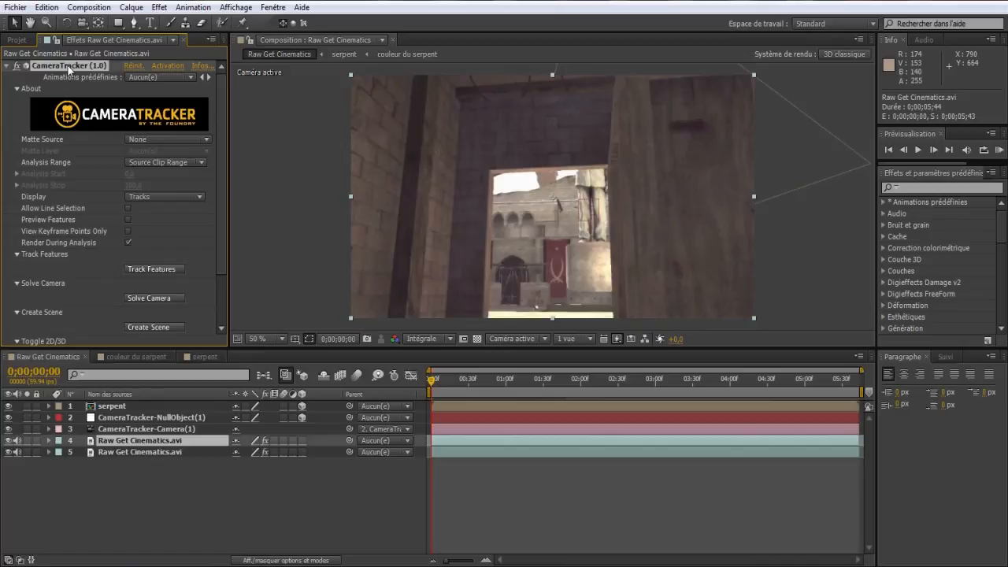
key(Delete)
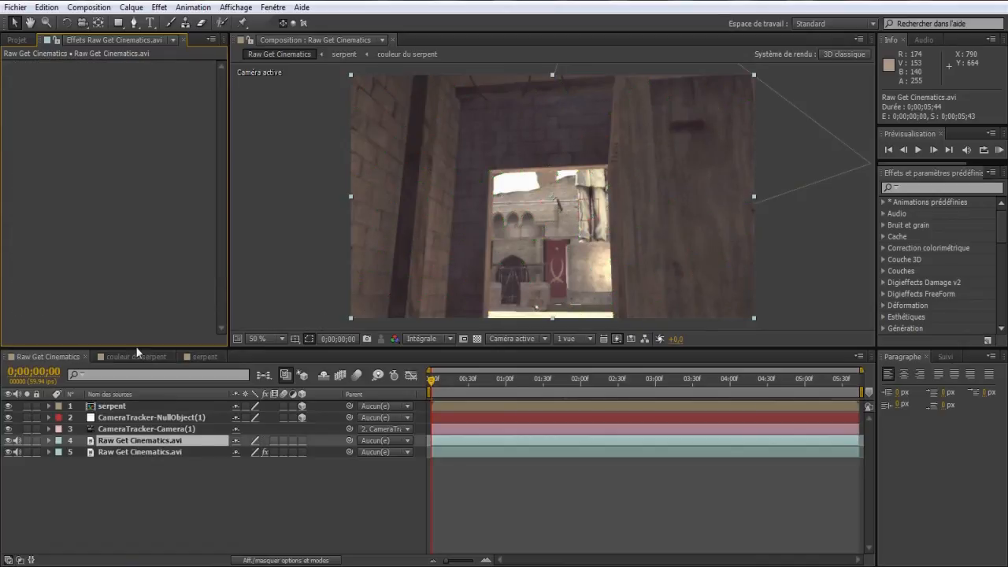
drag(147, 438, 144, 403)
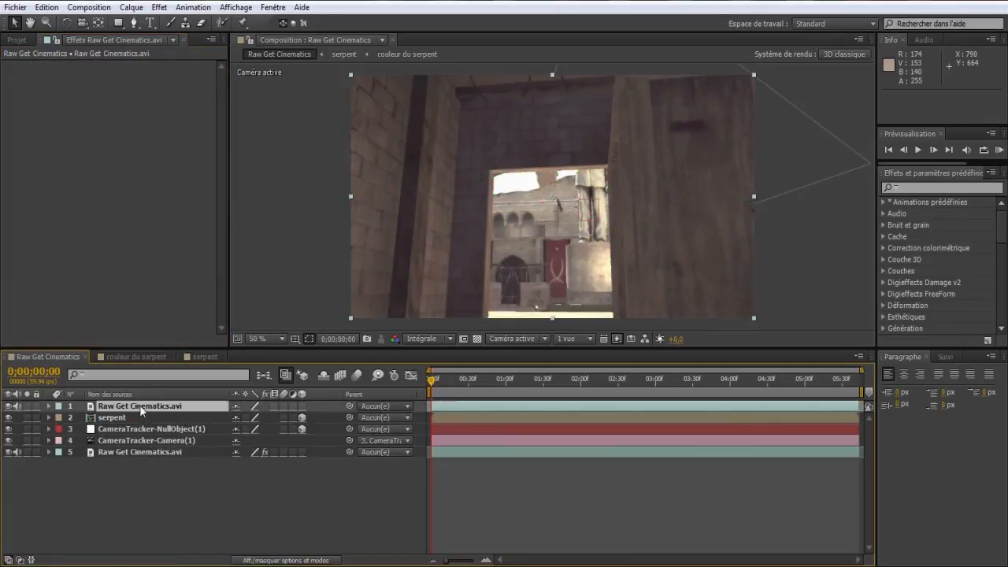
- Compare the ribbon with the statue by toggling the top footage layer's visibility, and activate the Pen tool at 0;00;00;44
click(8, 406)
click(8, 407)
click(8, 407)
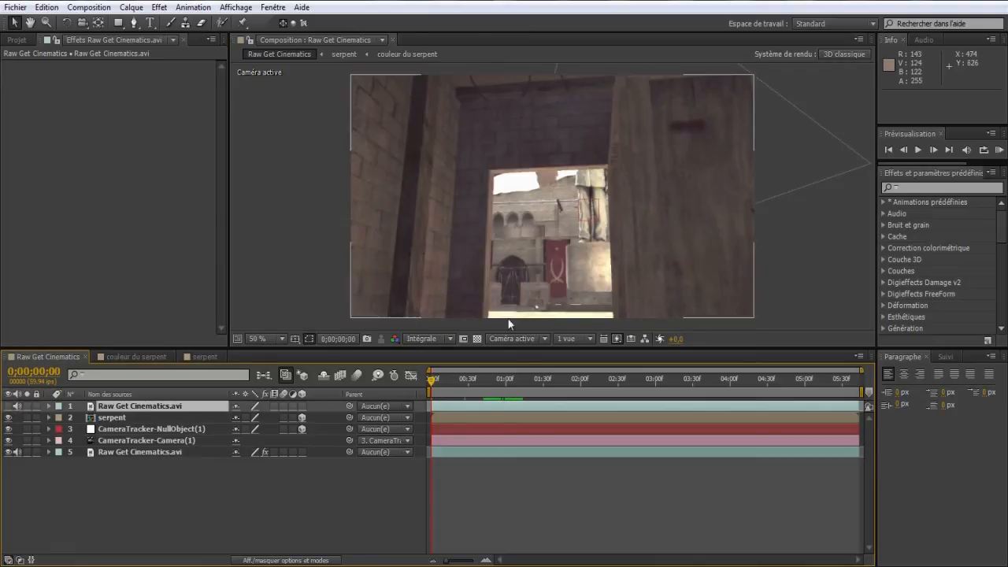
drag(508, 386, 519, 388)
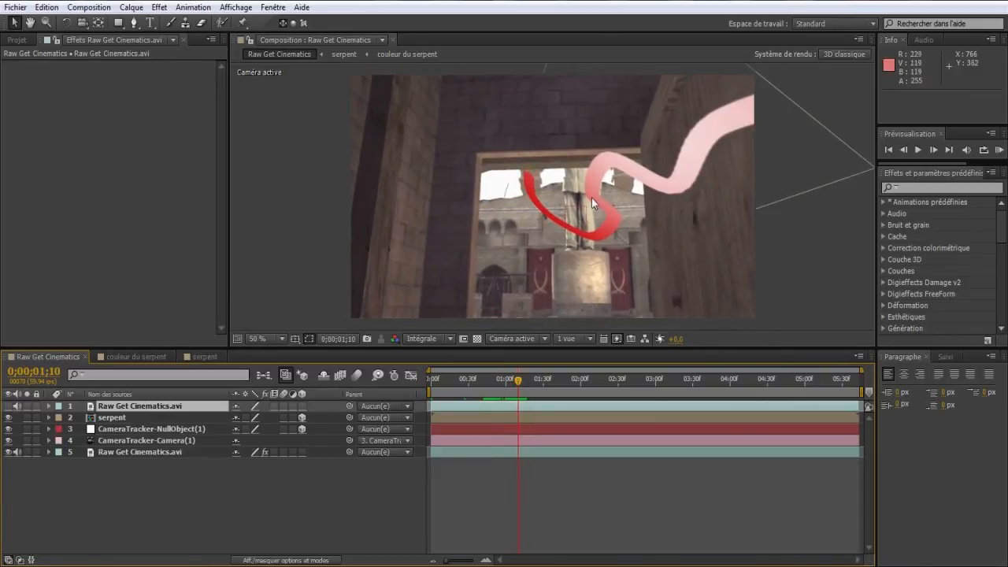
click(8, 407)
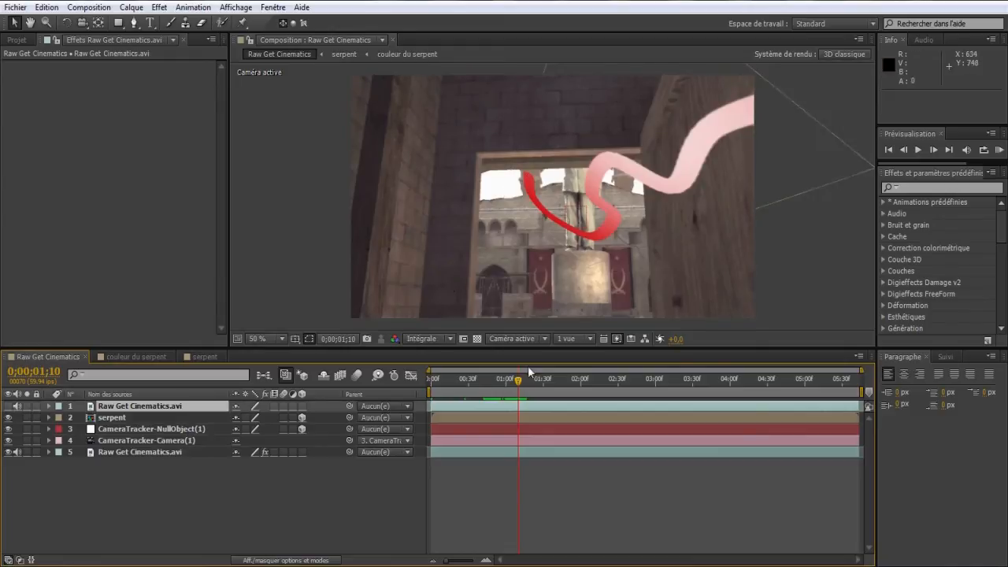
click(7, 406)
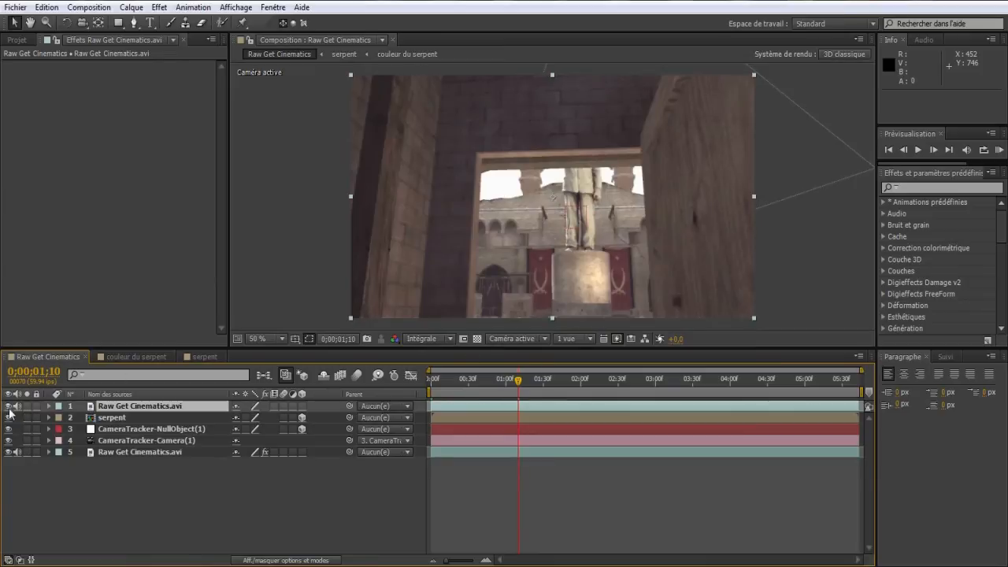
click(8, 407)
drag(520, 383, 488, 384)
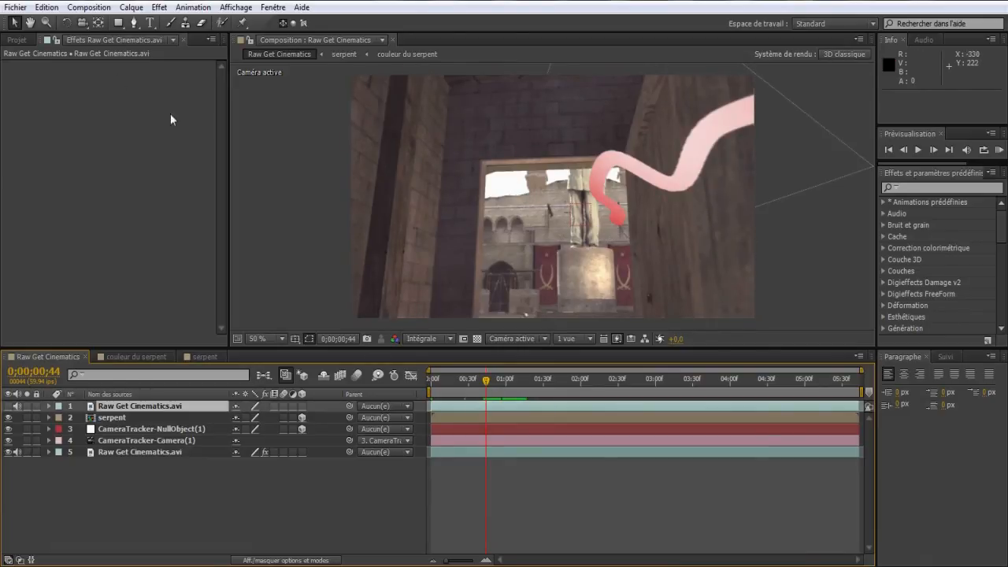
click(8, 406)
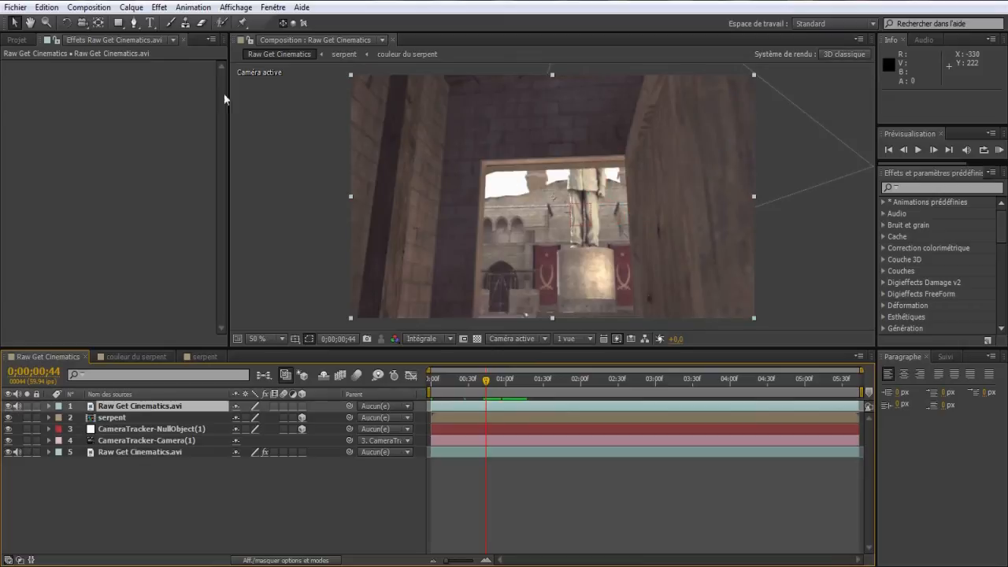
click(133, 24)
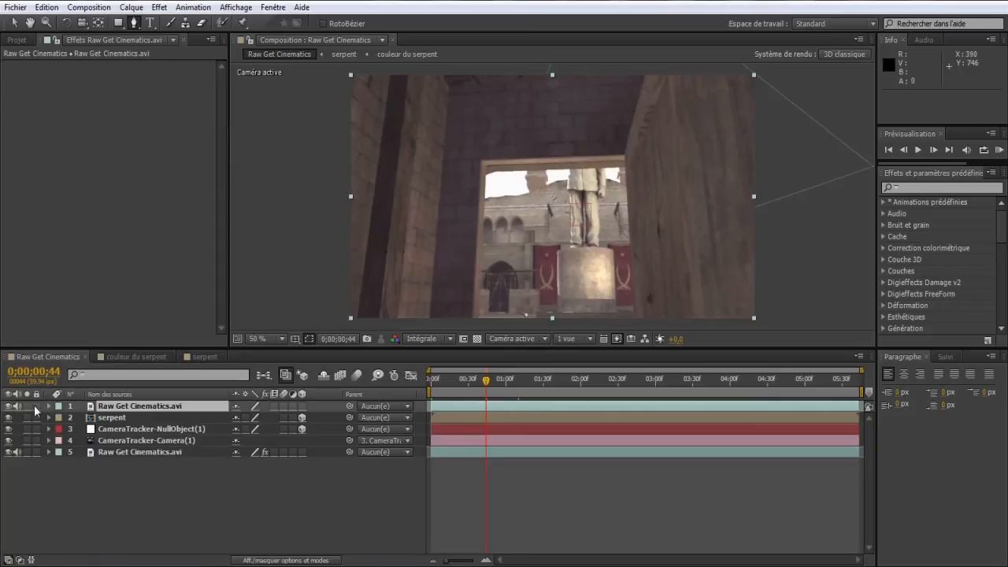
click(10, 407)
click(9, 407)
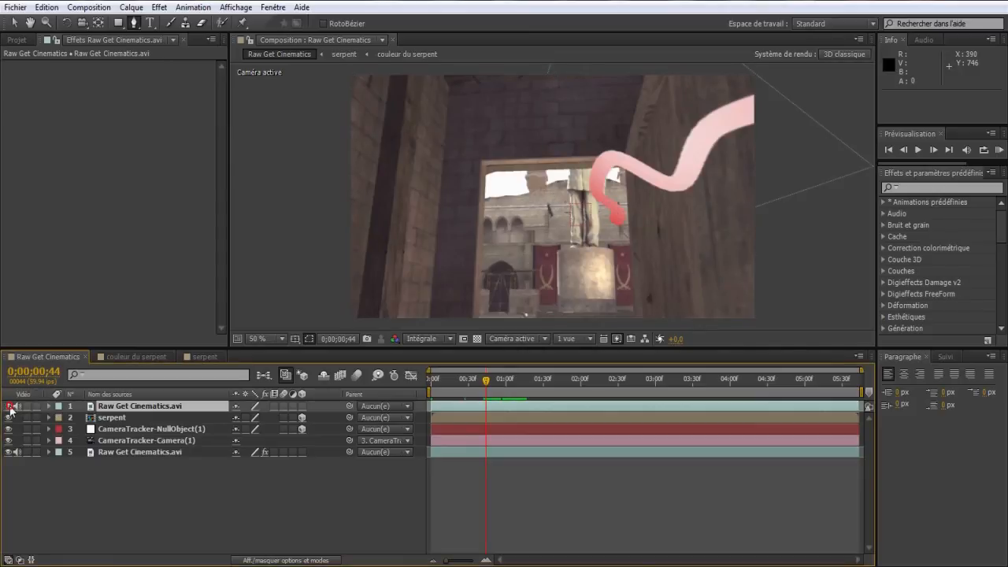
click(596, 214)
scroll(605, 235, up, 2)
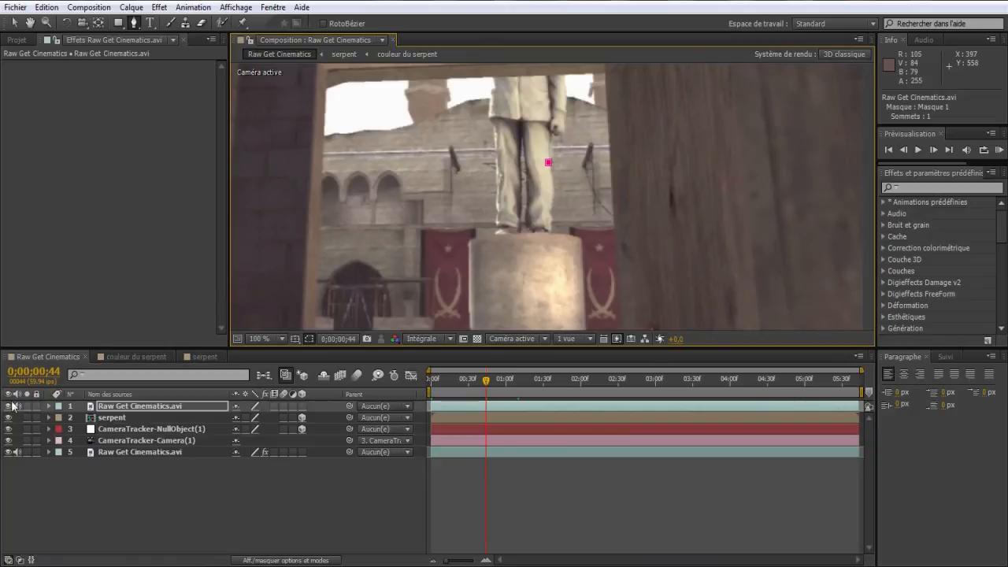
click(11, 403)
click(8, 407)
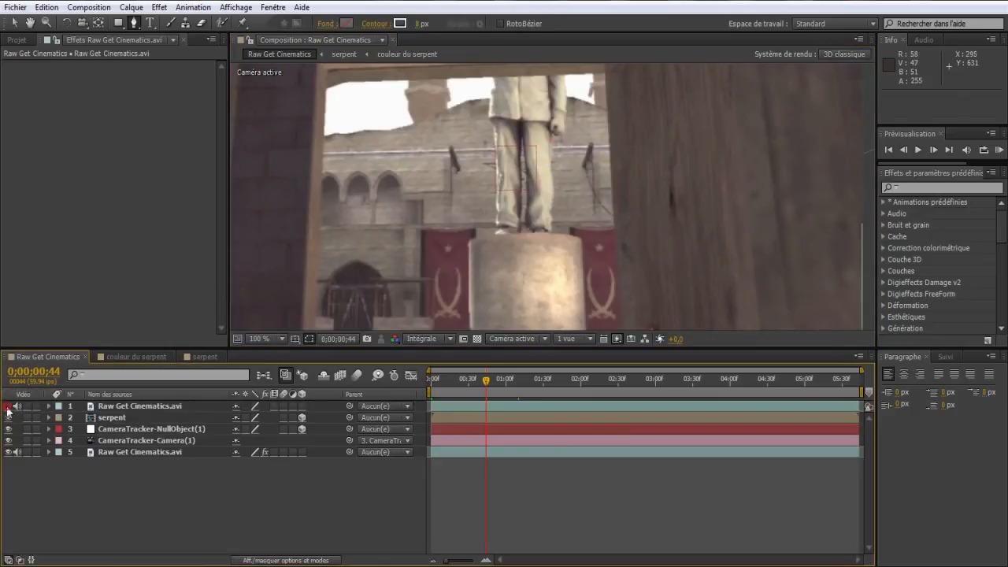
click(121, 409)
click(548, 162)
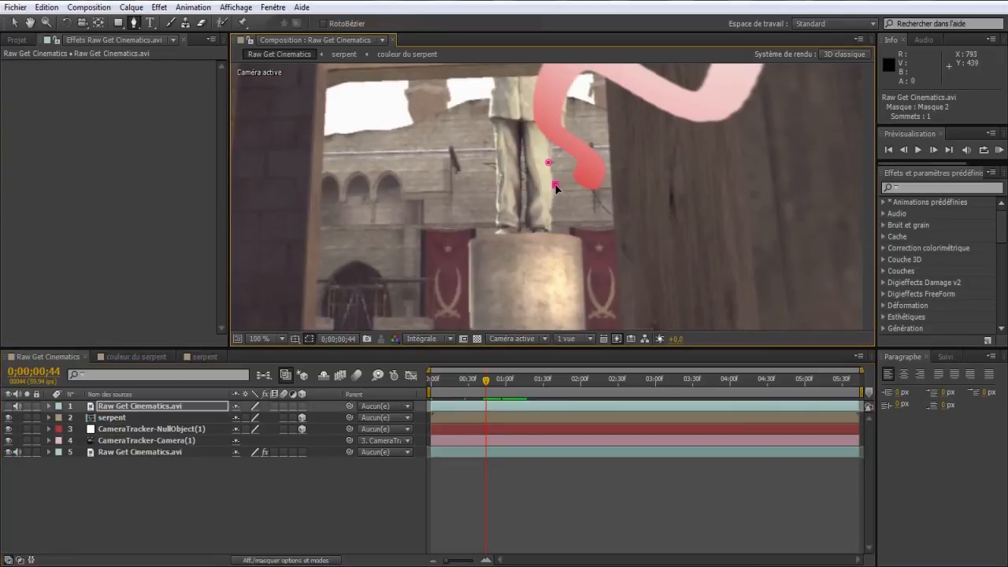
drag(555, 184, 554, 209)
key(ctrl+z)
key(ctrl+z)
key(ctrl+z)
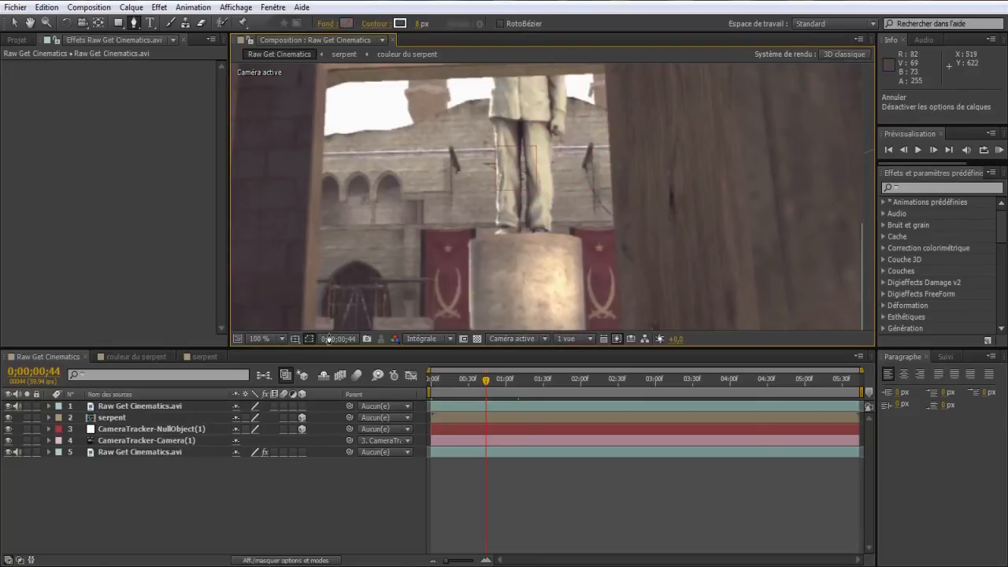
- Hide the top footage layer and start tracing a mask on it with the Pen tool around the statue's legs and feet
click(8, 406)
click(130, 406)
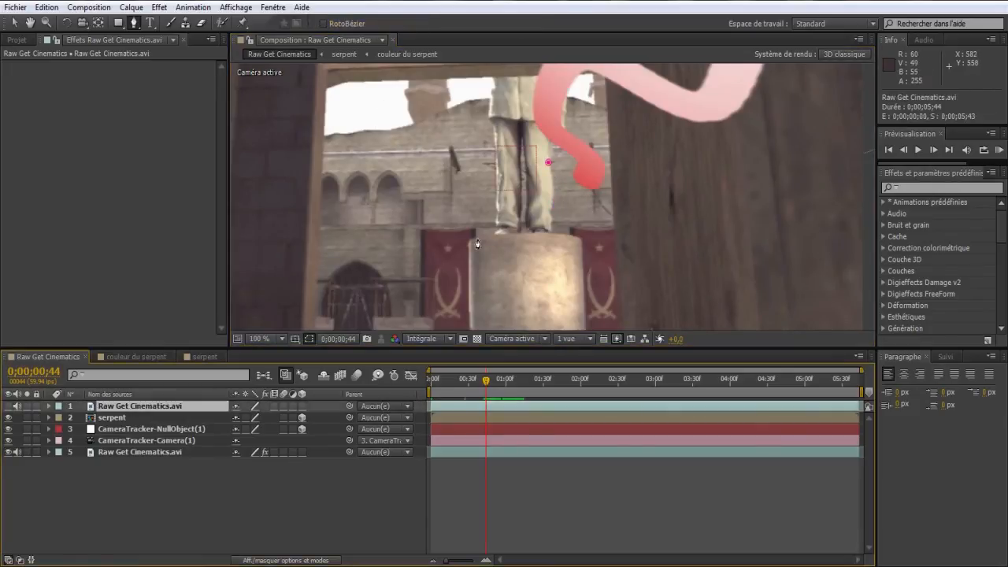
click(549, 164)
key(ctrl+z)
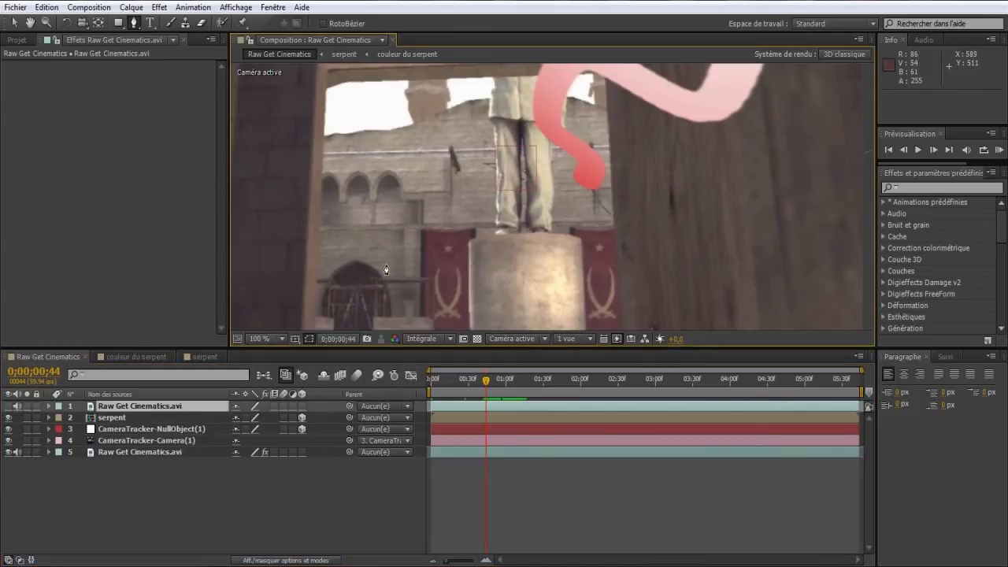
click(551, 151)
click(551, 169)
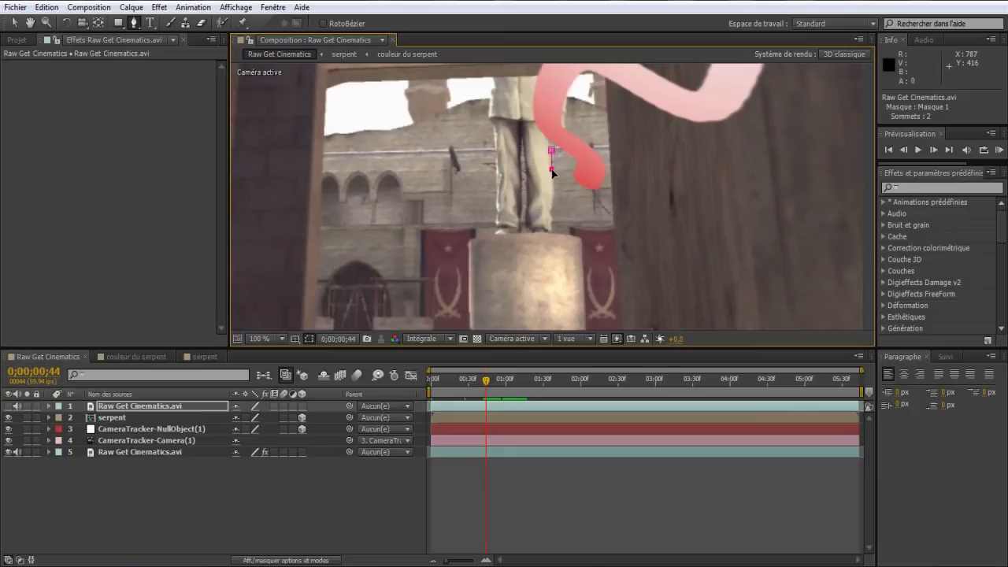
click(544, 231)
click(519, 231)
key(ctrl+z)
key(ctrl+z)
click(519, 194)
click(517, 231)
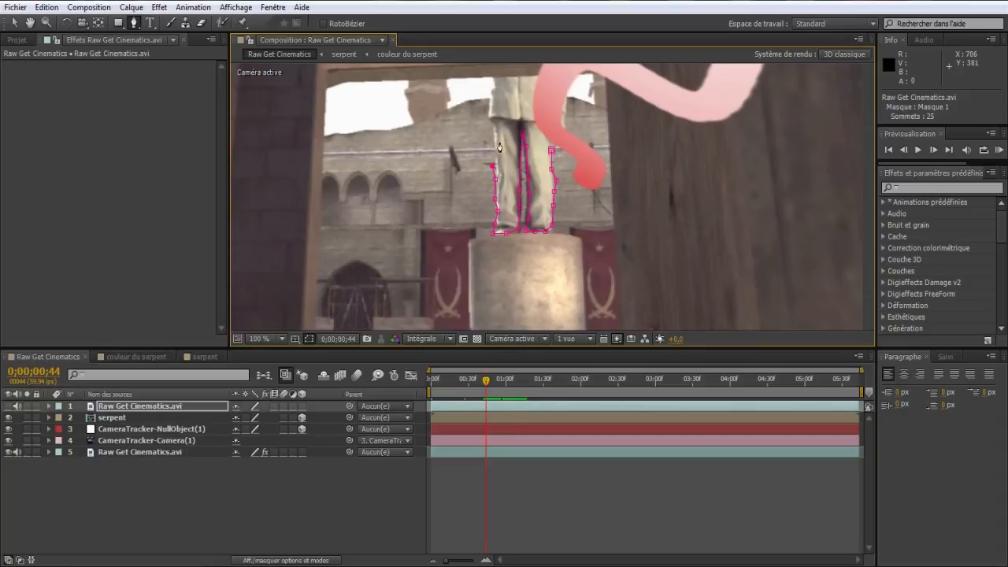
- Continue the mask up the outer edge of the statue's leg and jacket and close it back at its first point
drag(493, 165, 499, 131)
scroll(498, 95, down, 1)
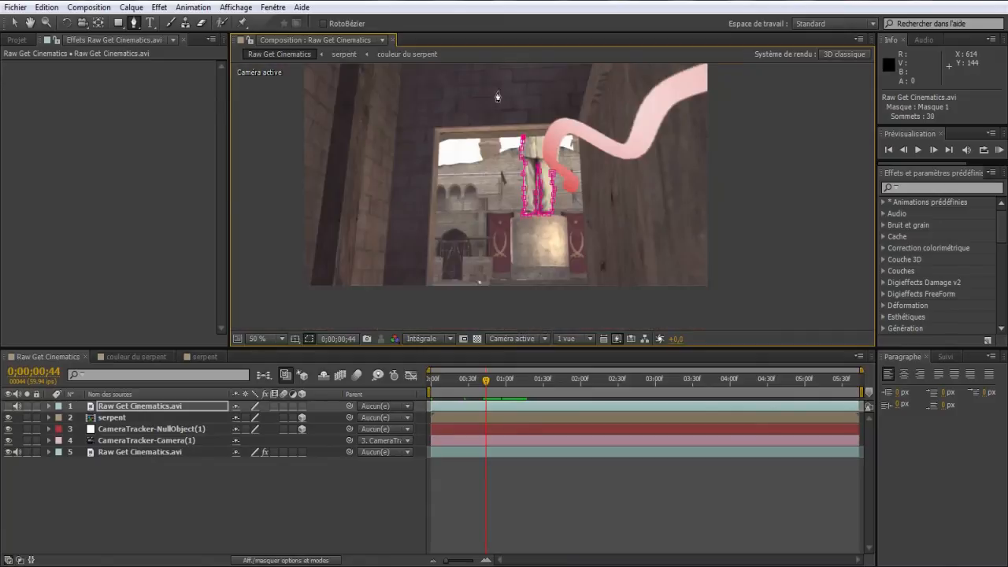
scroll(526, 139, up, 1)
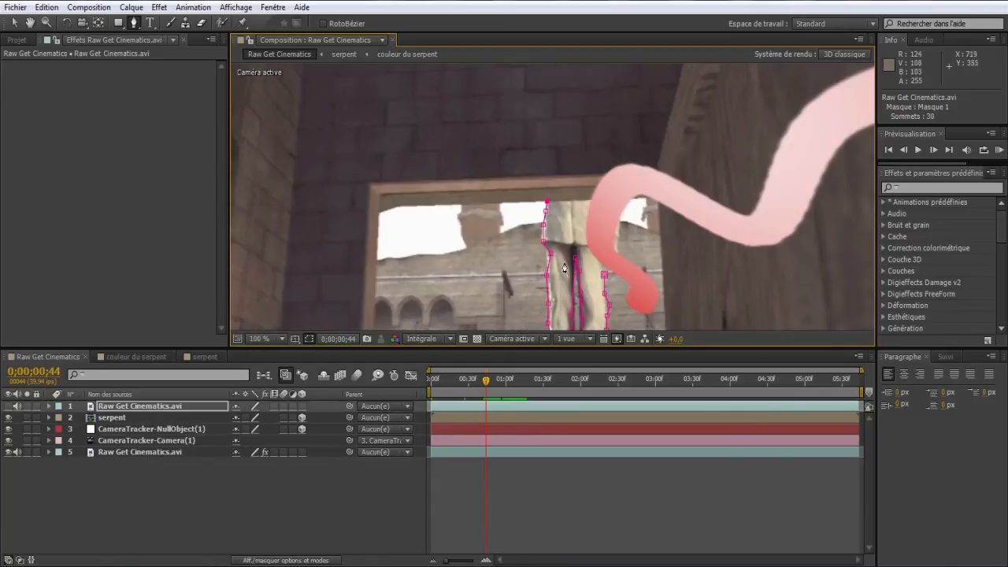
scroll(566, 274, up, 1)
scroll(564, 208, down, 1)
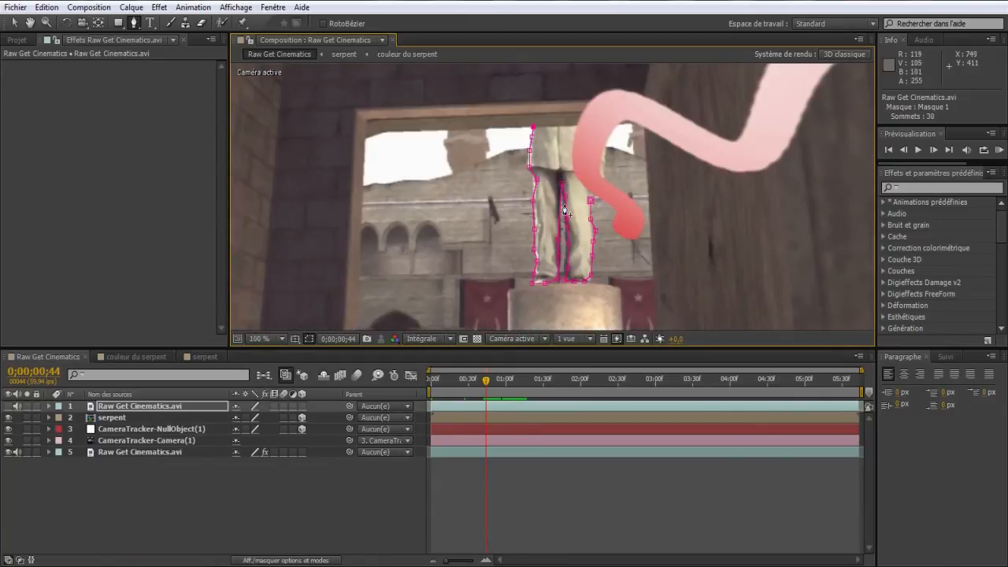
click(558, 126)
click(573, 193)
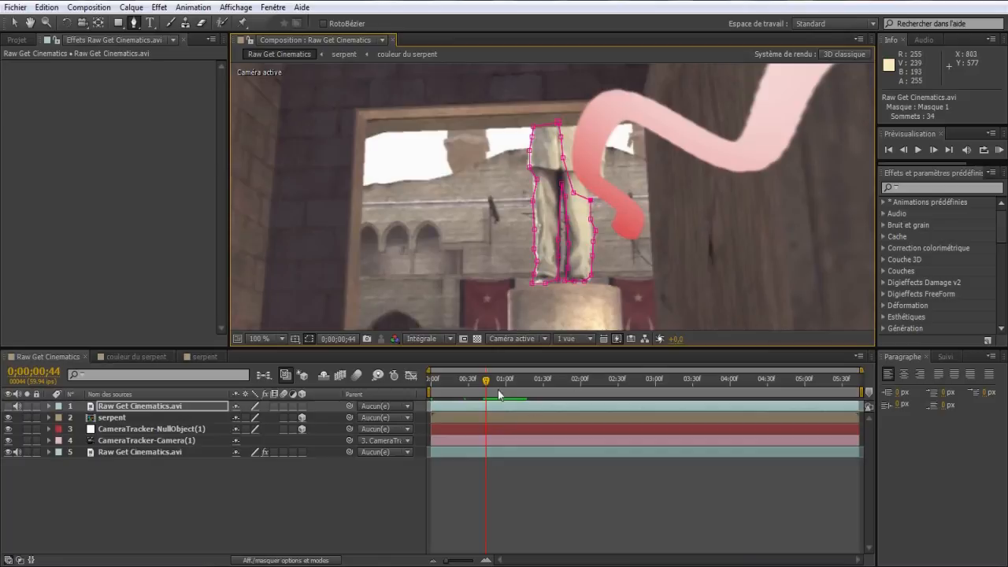
- Reveal the properties of Masque 1 and start keyframing its Tracé du masque at 0;00;00;44
click(52, 407)
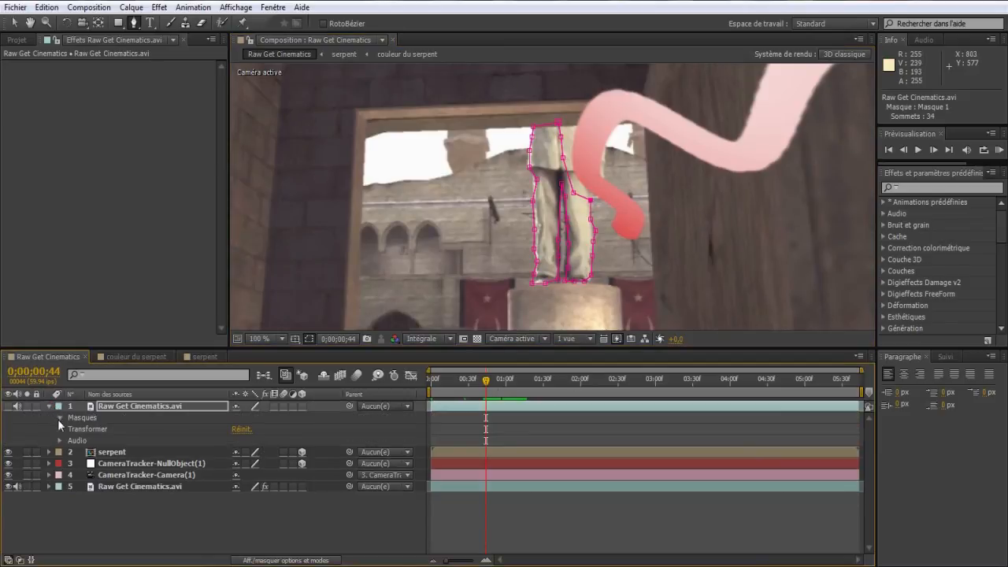
click(58, 419)
click(71, 430)
click(93, 441)
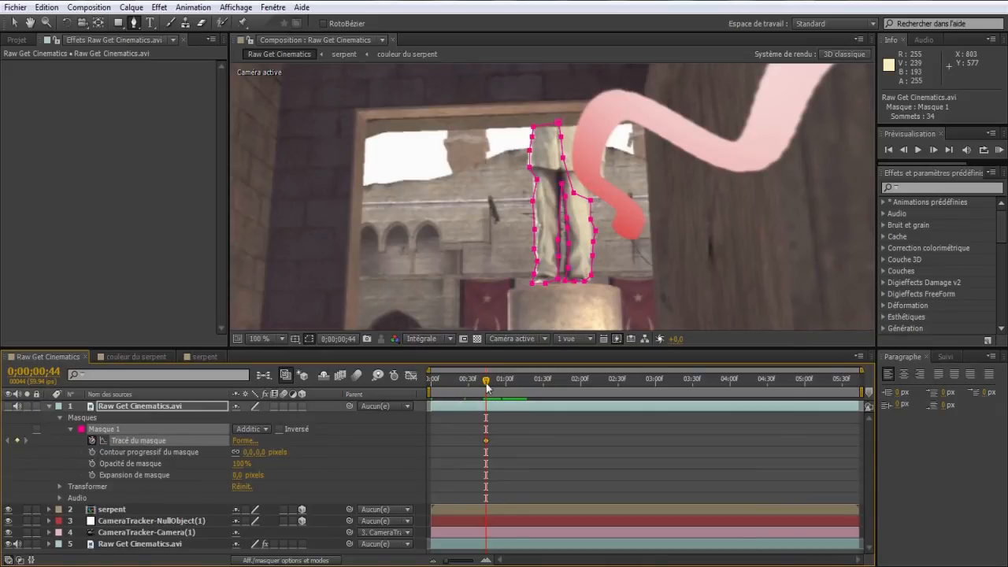
- Shift the whole mask to follow the statue's legs at 0;00;00;57 and 0;00;01;09, creating Tracé du masque keyframes
drag(488, 384, 491, 384)
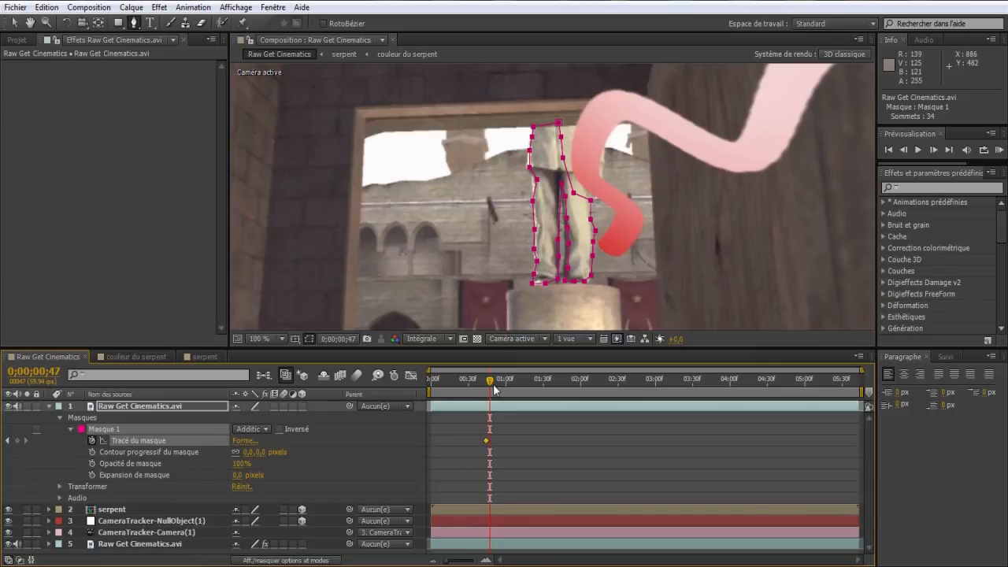
drag(493, 384, 504, 386)
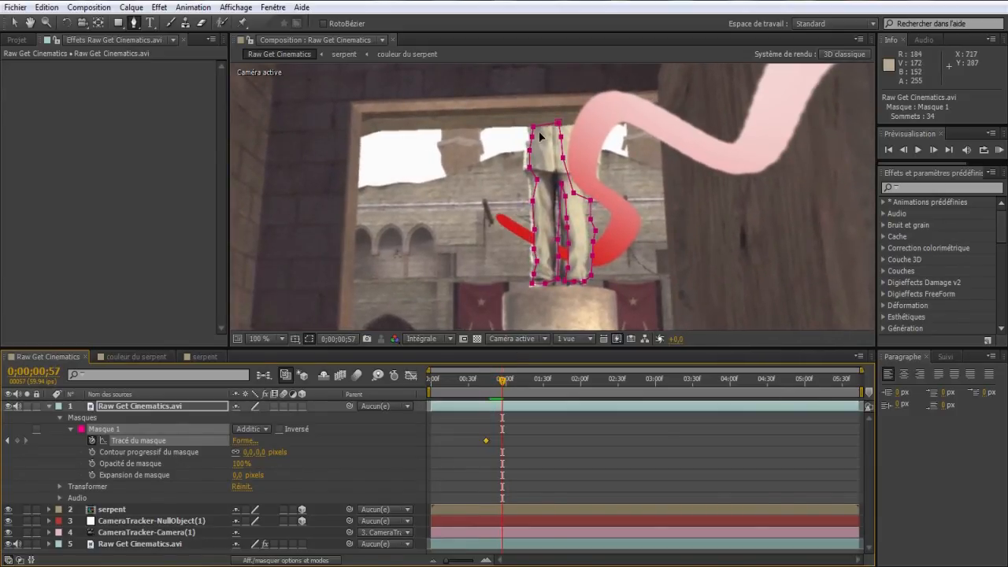
drag(533, 126, 528, 128)
drag(504, 386, 516, 385)
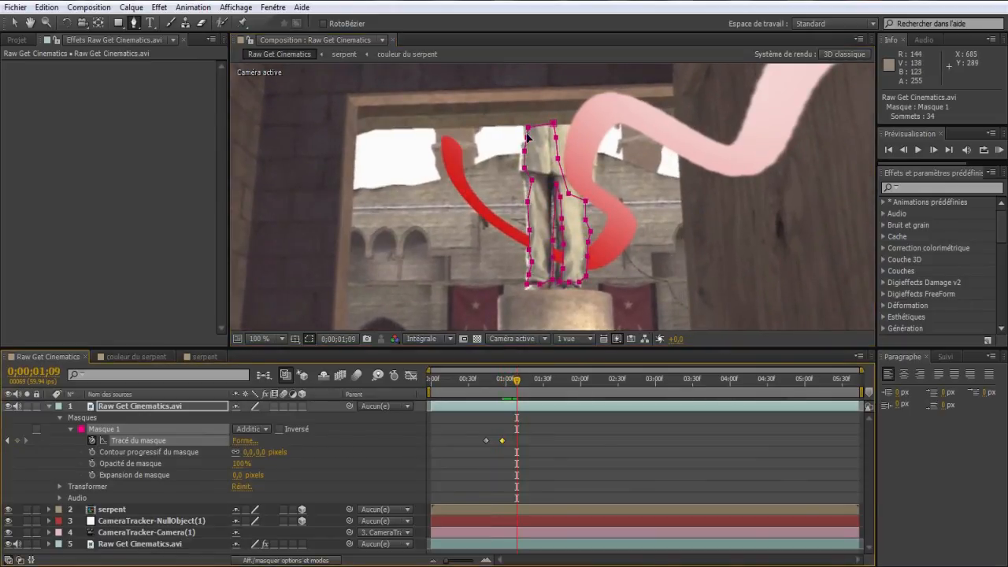
drag(529, 130, 524, 133)
- Set Contour progressif du masque to 5 pixels for Masque 1 and reselect its whole Tracé du masque
click(249, 452)
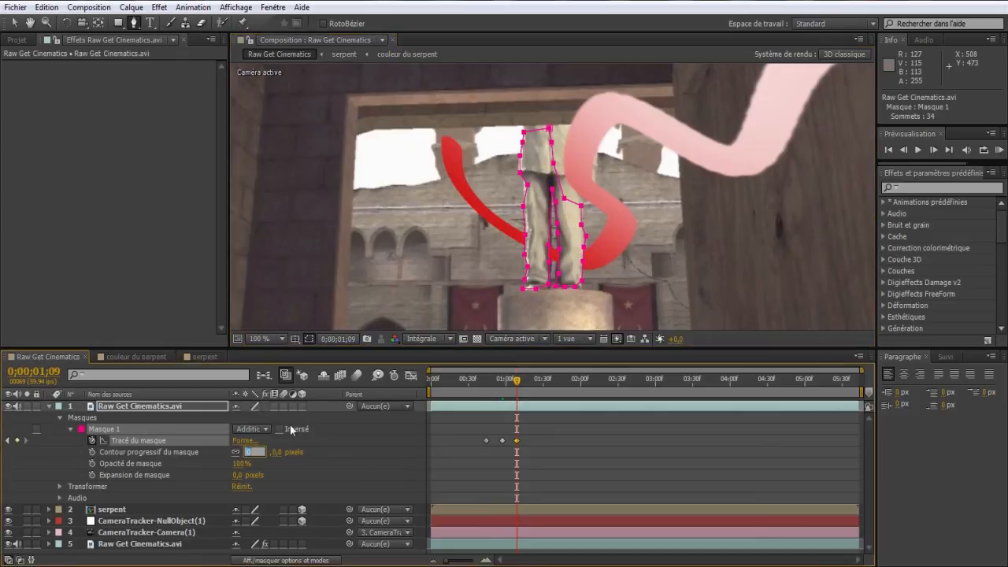
text(5)
key(Return)
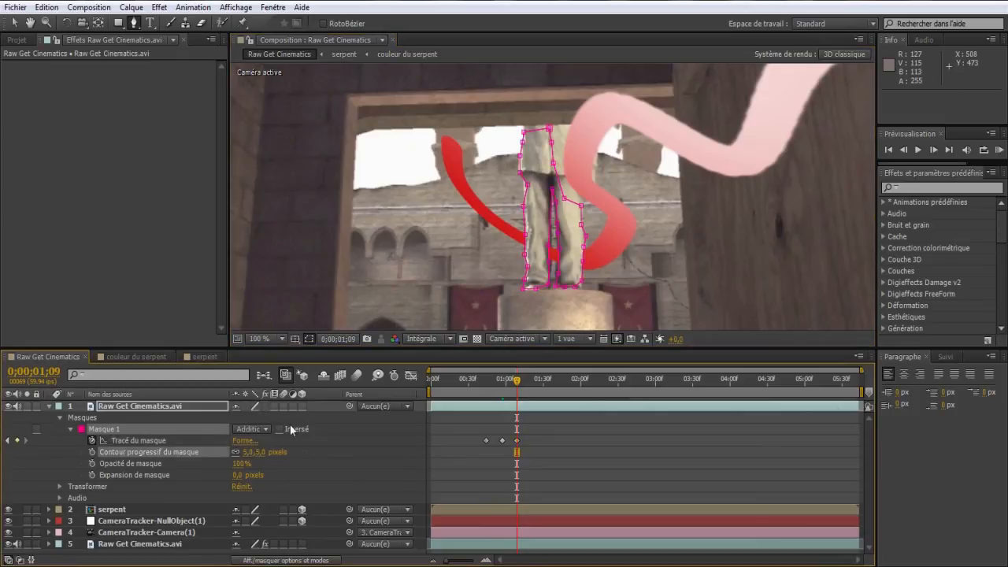
click(658, 457)
click(203, 438)
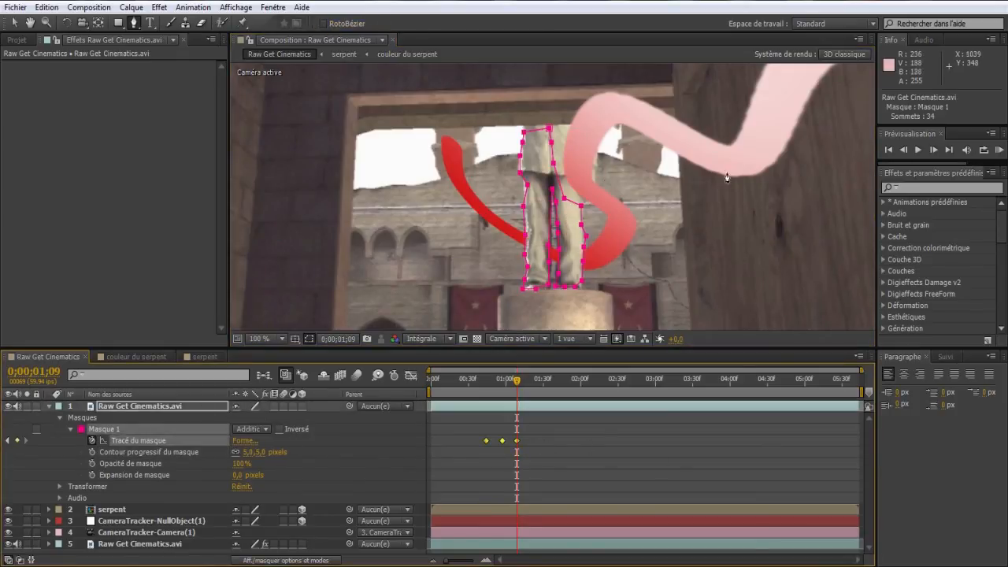
- Shift the whole mask to follow the statue's legs at 0;00;01;30, 0;00;01;52 and 0;00;02;29, adding a Tracé du masque keyframe at each time
drag(534, 385, 543, 383)
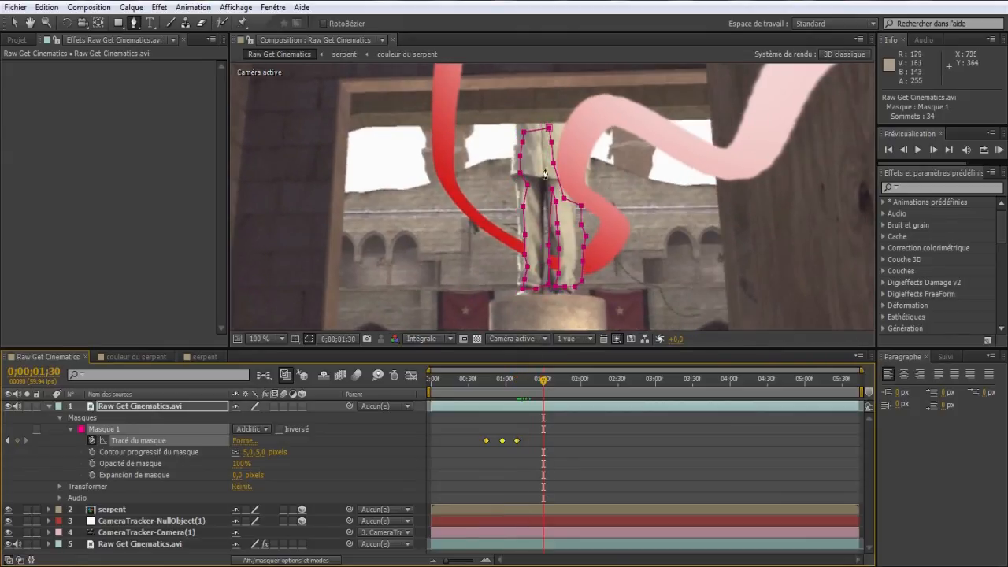
drag(526, 134, 519, 137)
drag(543, 384, 571, 383)
drag(520, 136, 509, 146)
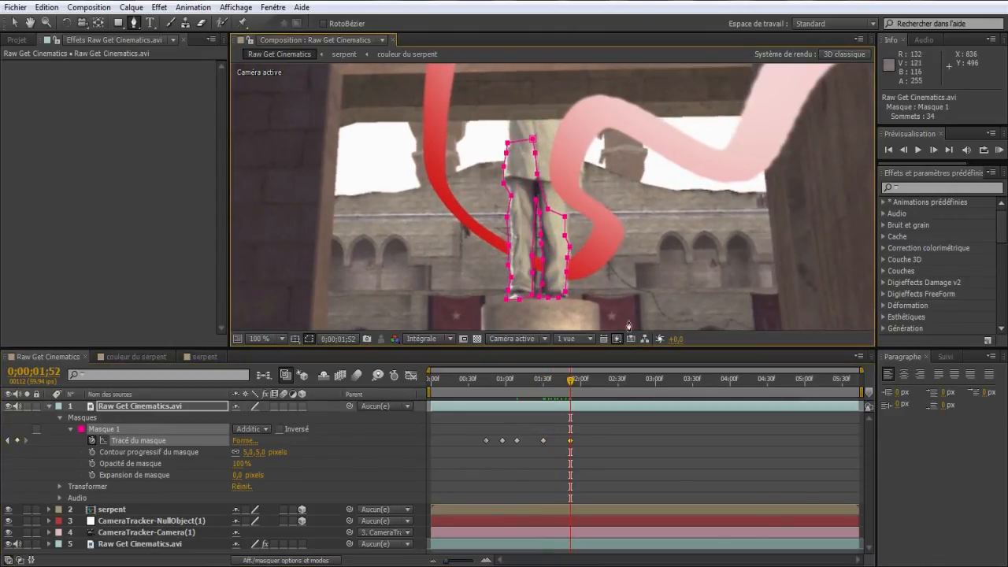
drag(573, 384, 598, 384)
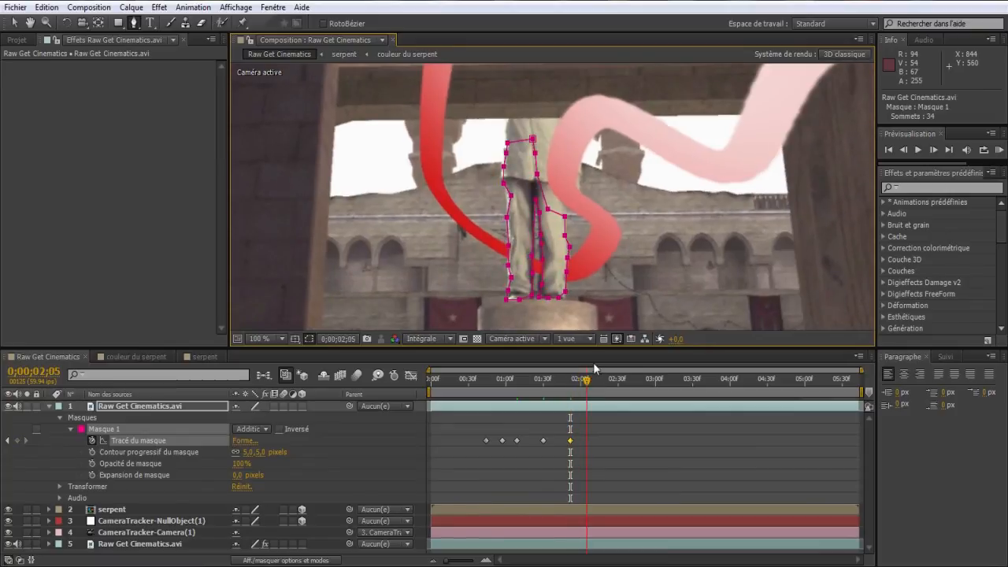
click(618, 383)
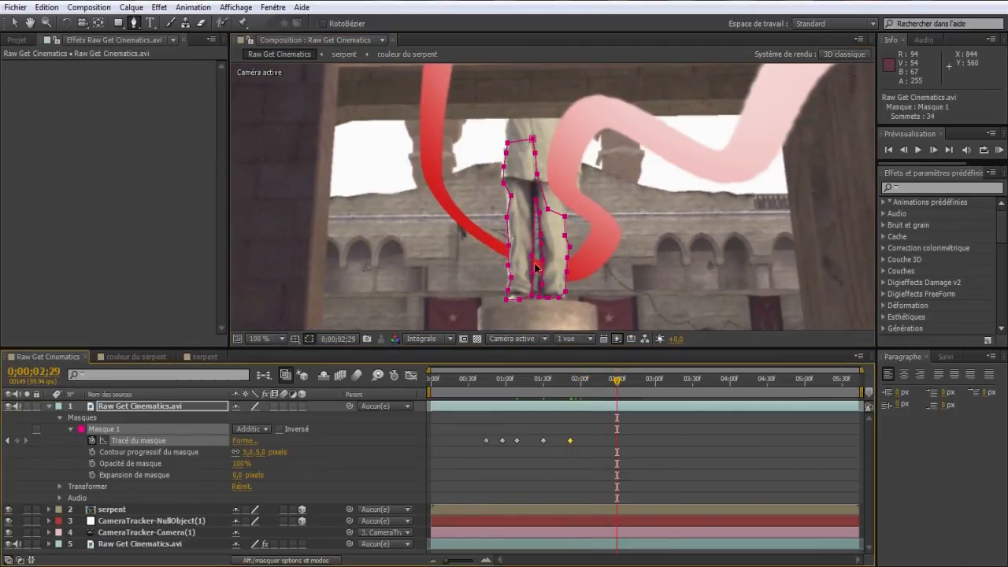
drag(508, 146, 496, 150)
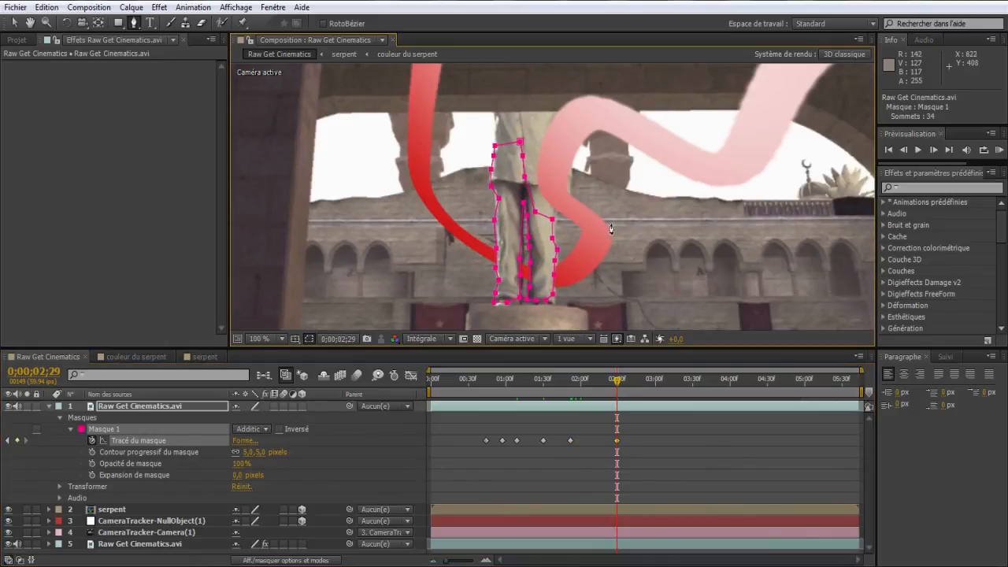
- Adjust individual Masque 1 vertices with the Selection tool to fit the outer edge and foot of the statue's leg beside the ribbon at 0;00;02;29
click(542, 241)
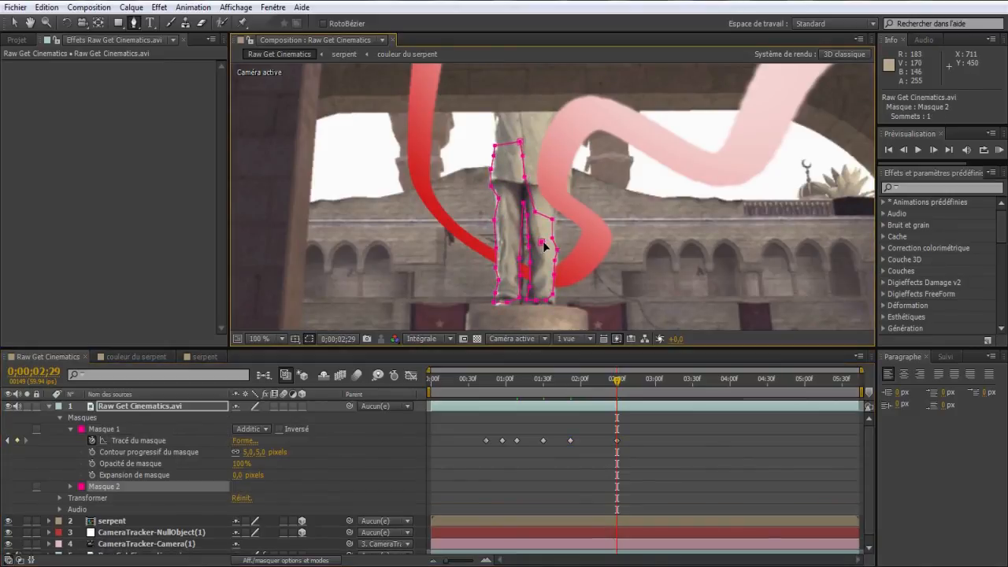
key(ctrl+z)
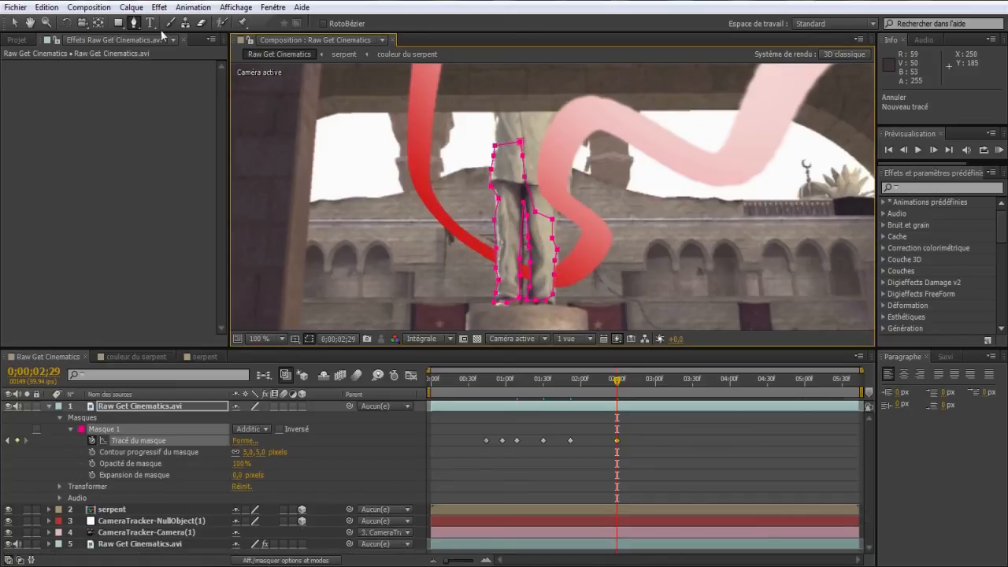
click(11, 23)
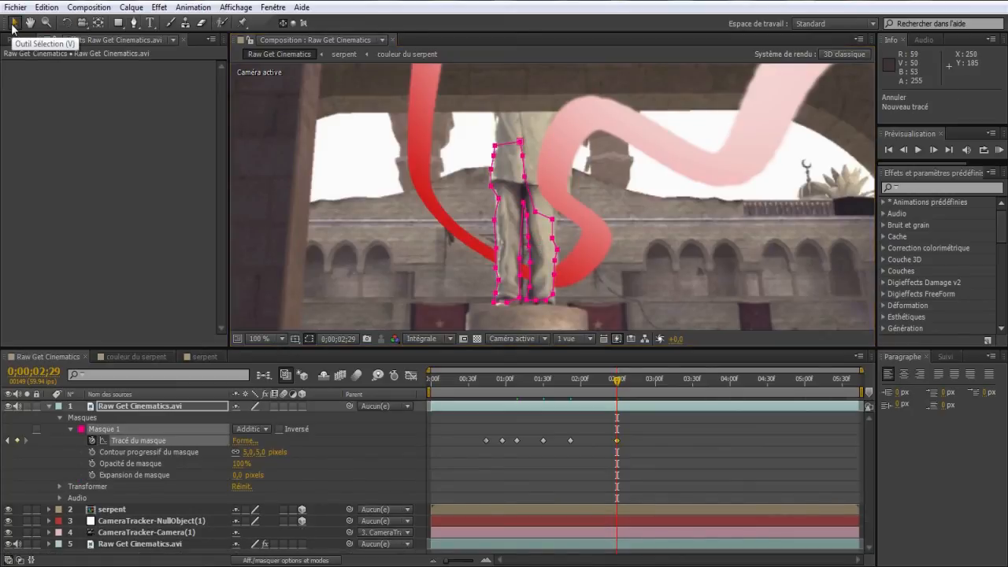
click(575, 263)
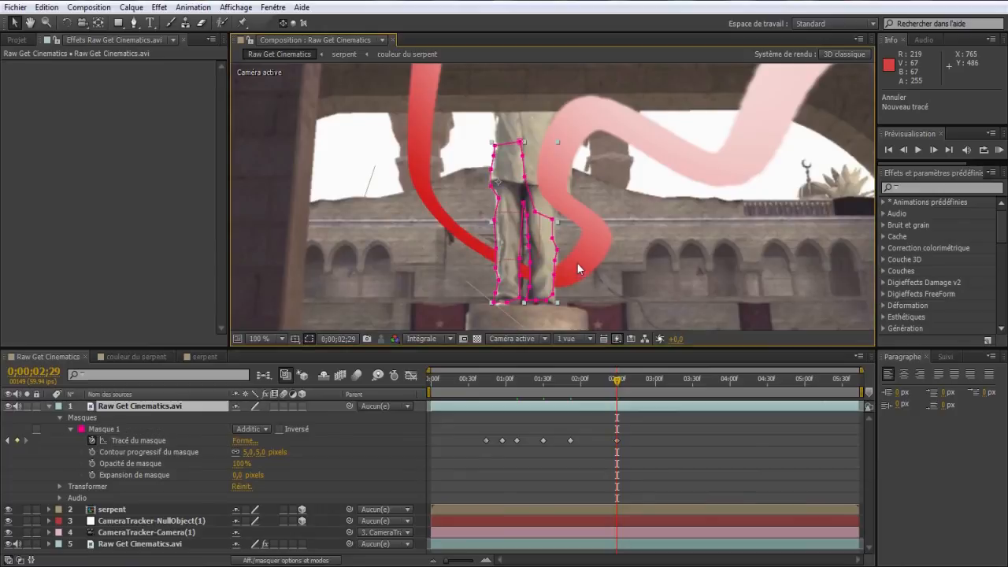
click(556, 238)
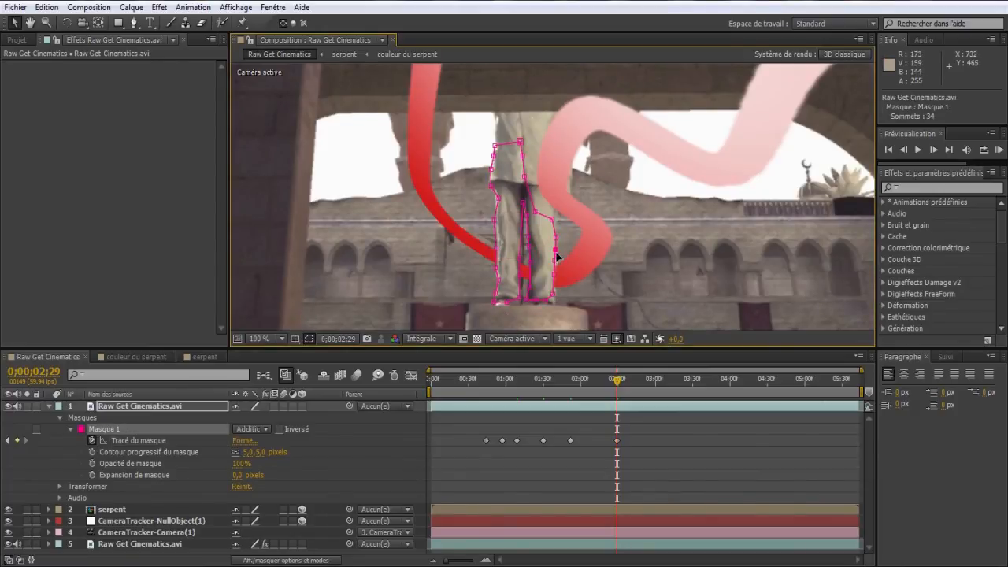
click(555, 296)
drag(555, 297, 558, 301)
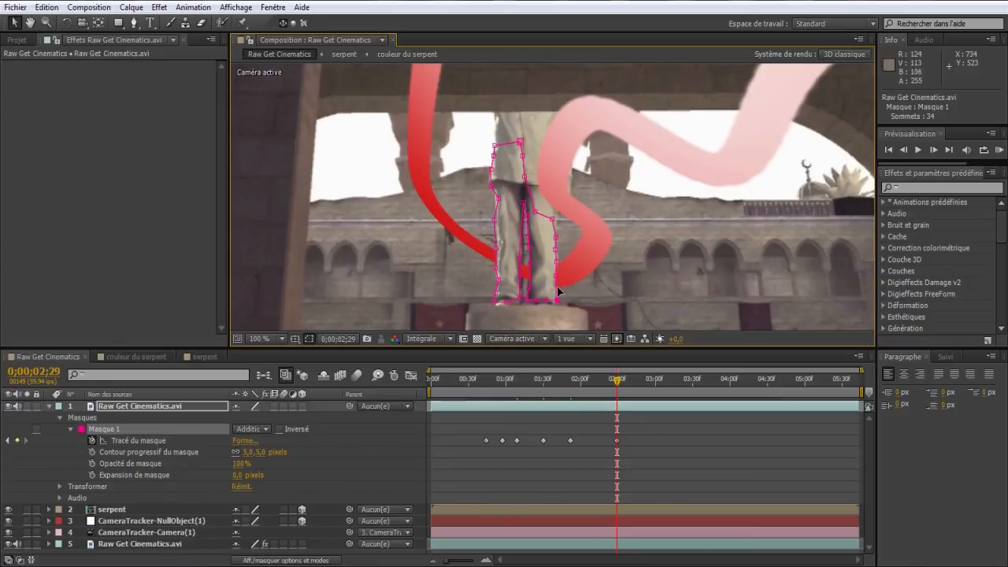
click(557, 276)
- Reselect all of Masque 1, shift it onto the statue's legs at 0;00;03;13 and 0;00;04;01, and collapse its properties
click(104, 429)
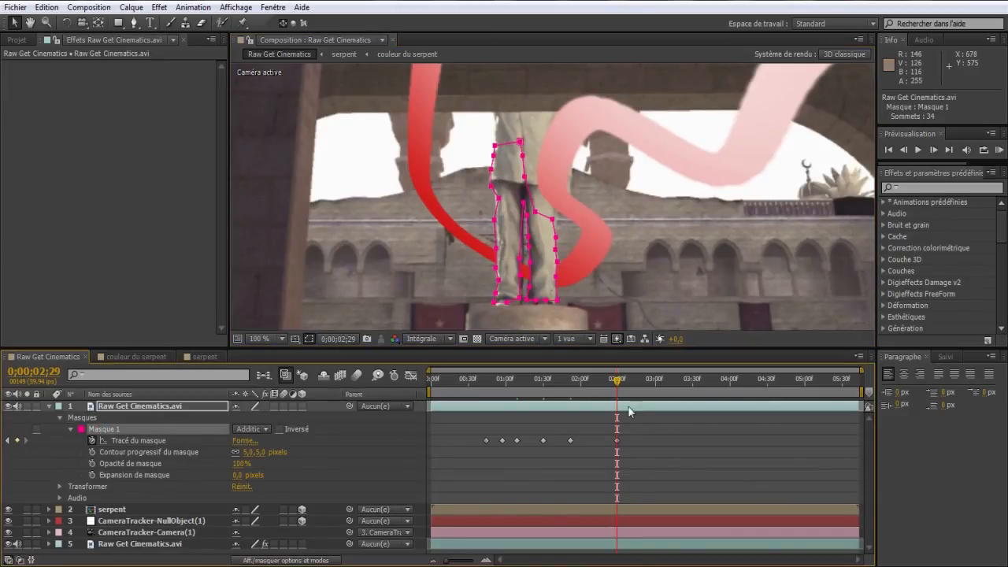
drag(622, 384, 671, 382)
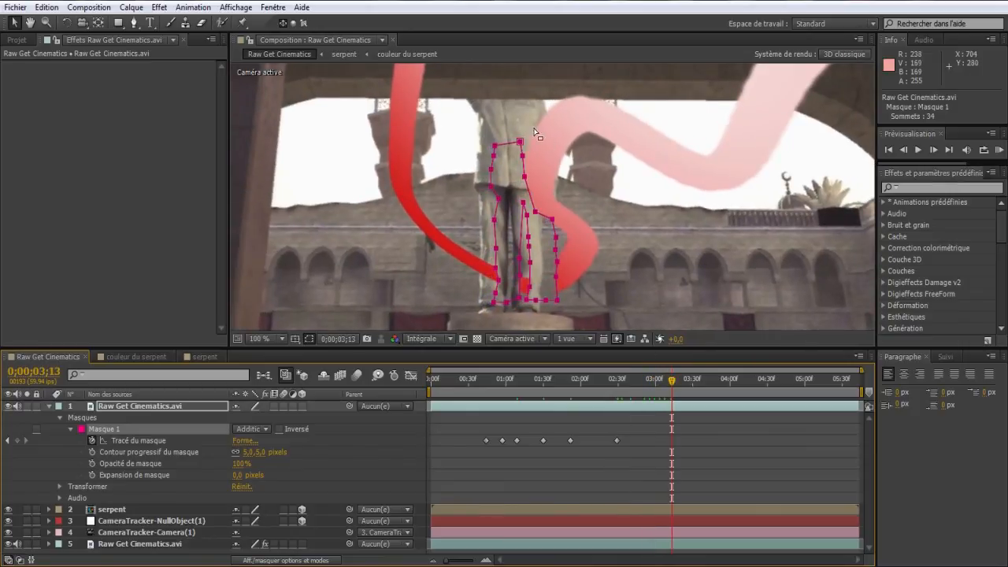
drag(519, 143, 504, 148)
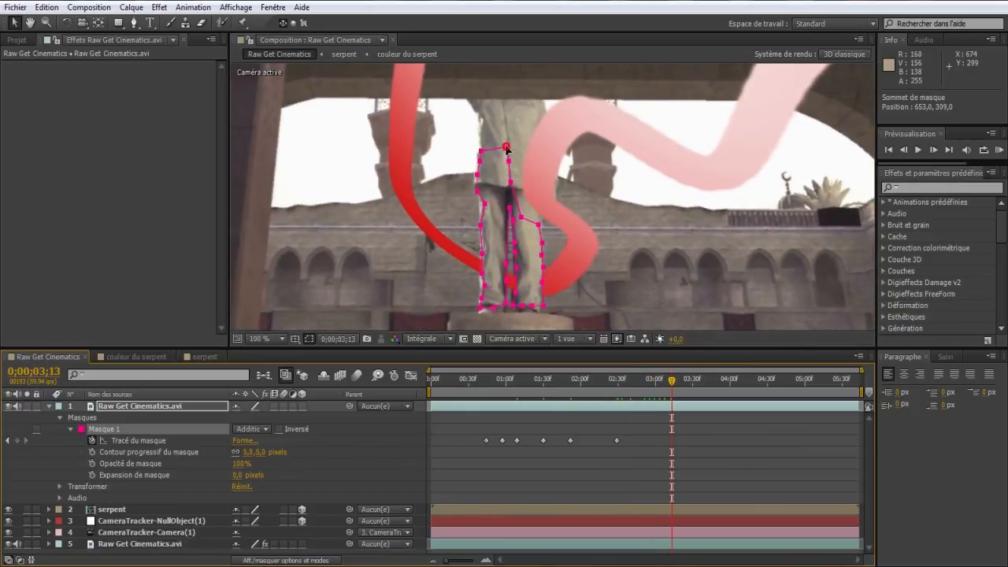
drag(672, 382, 731, 382)
drag(508, 148, 489, 161)
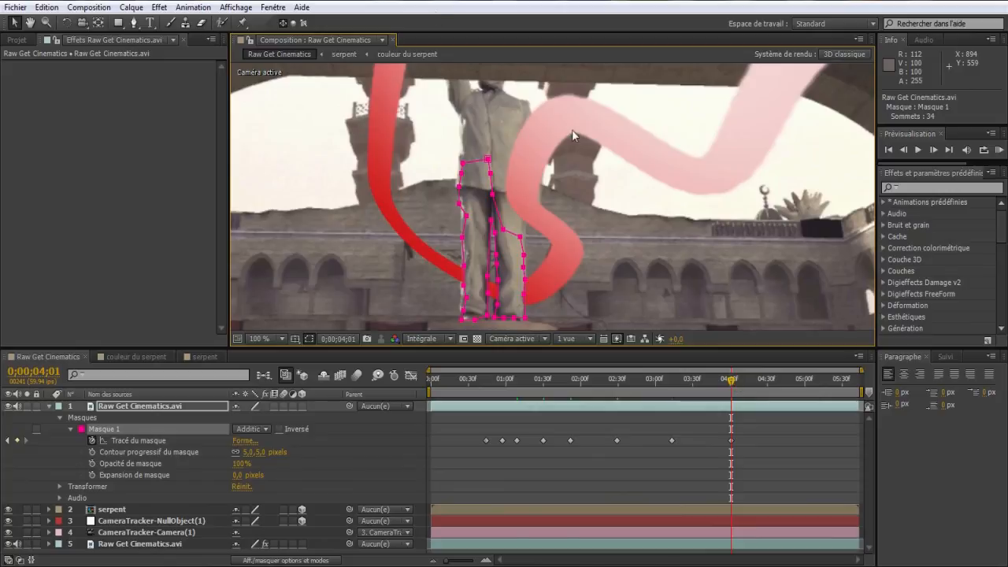
click(70, 429)
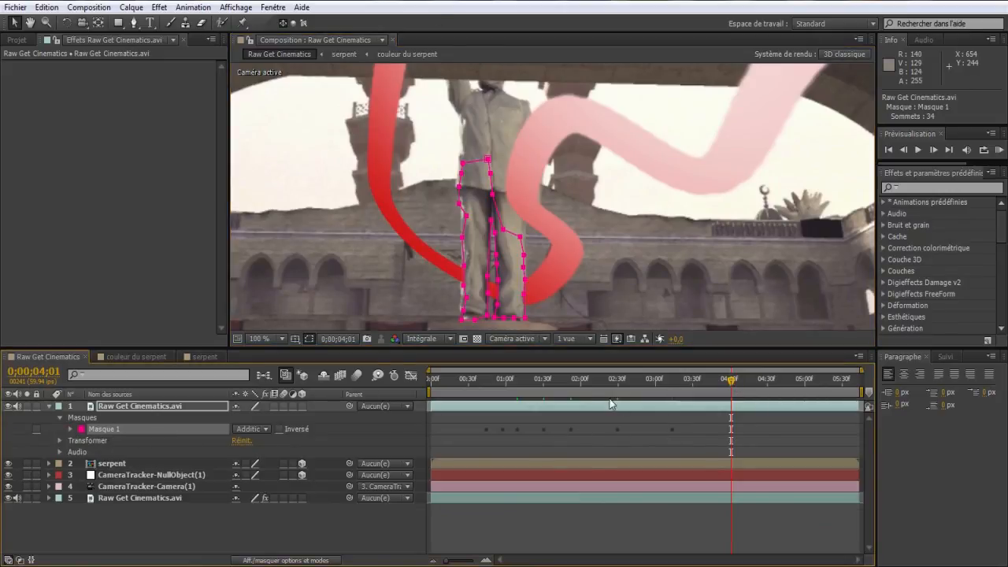
- Scrub through the composition with Masque 1 selected to check how the mask follows the statue's legs
drag(485, 392, 514, 383)
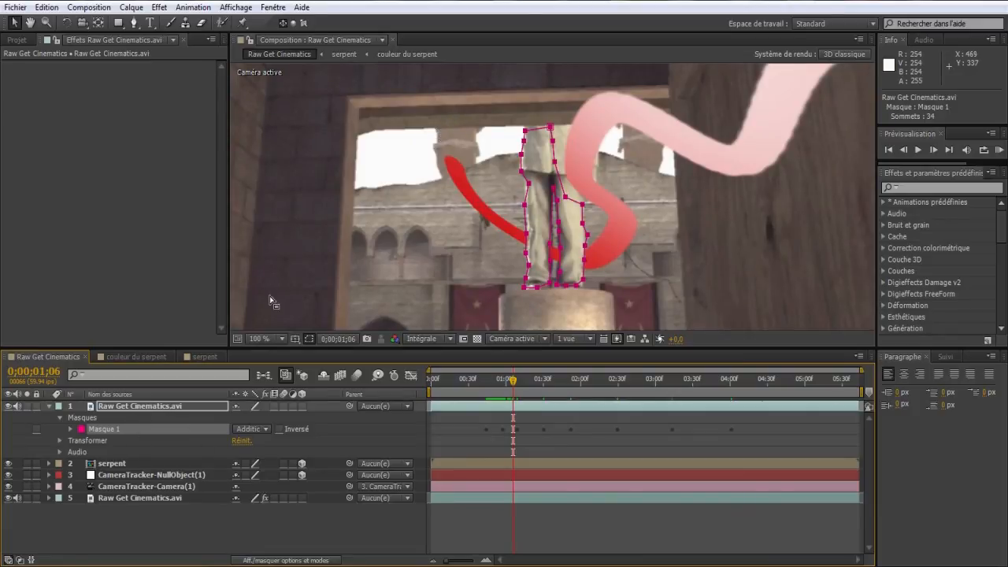
click(200, 405)
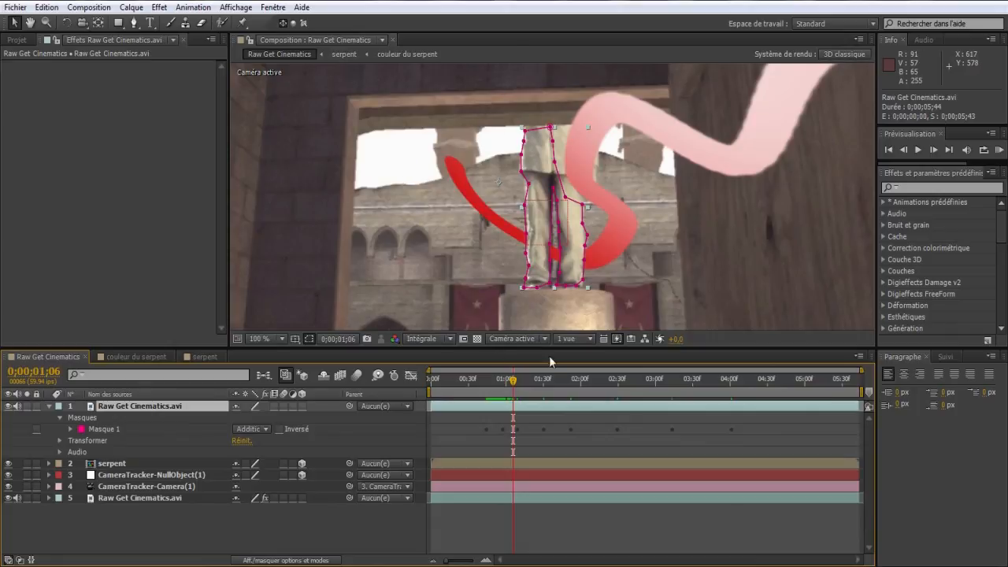
click(118, 429)
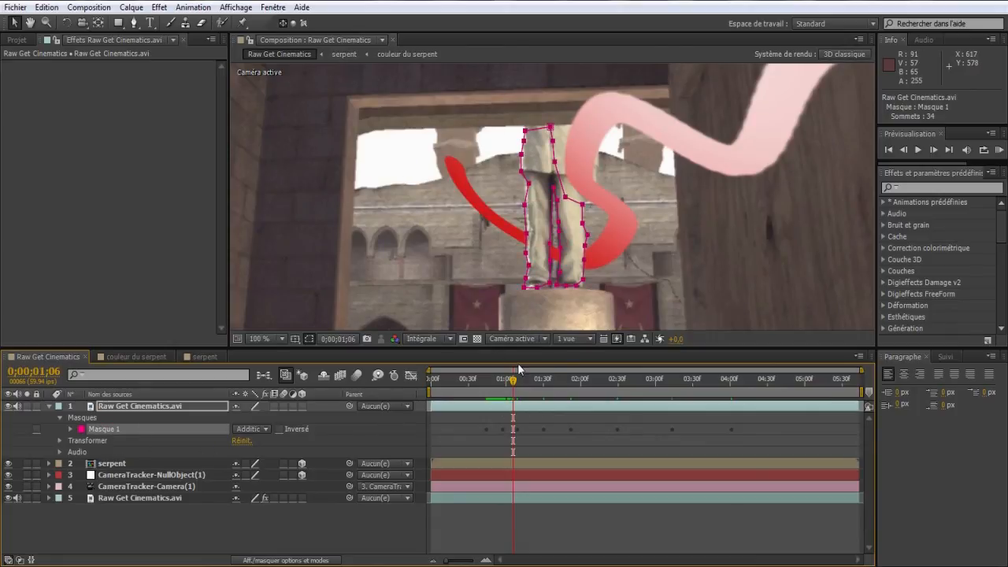
drag(512, 386, 718, 396)
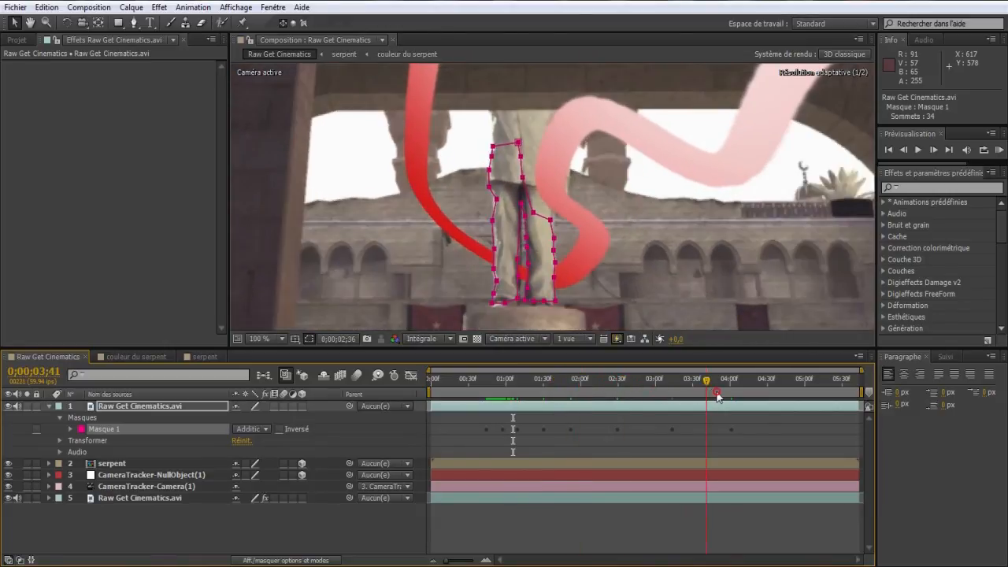